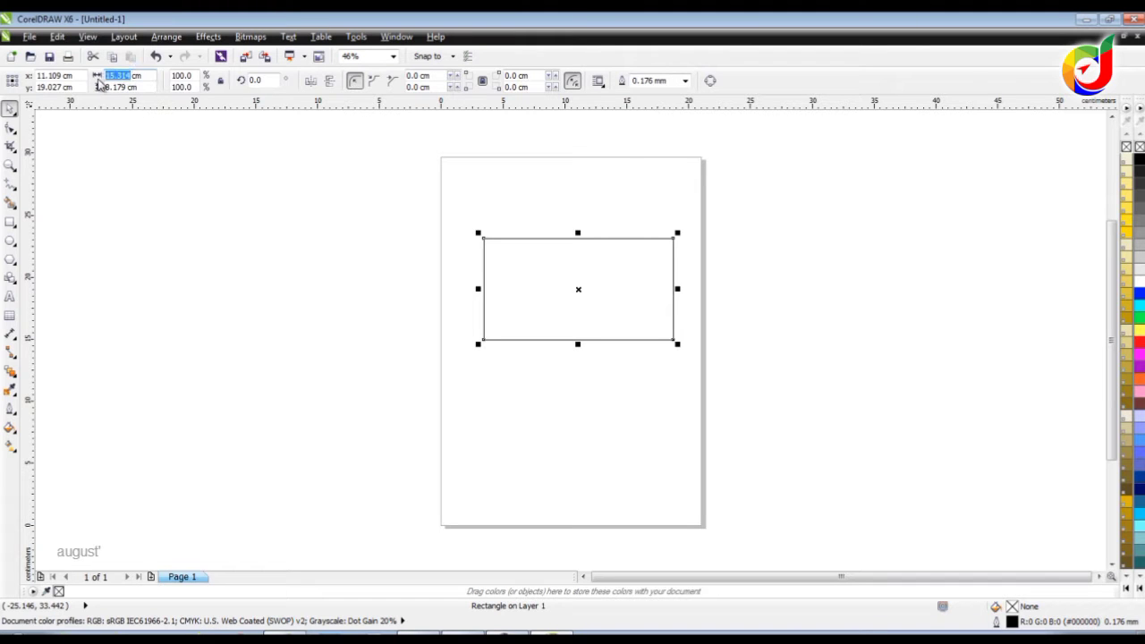
# Step: Deselect the rectangle and set the document's measurement units to centimeters
pyautogui.click(306, 281)
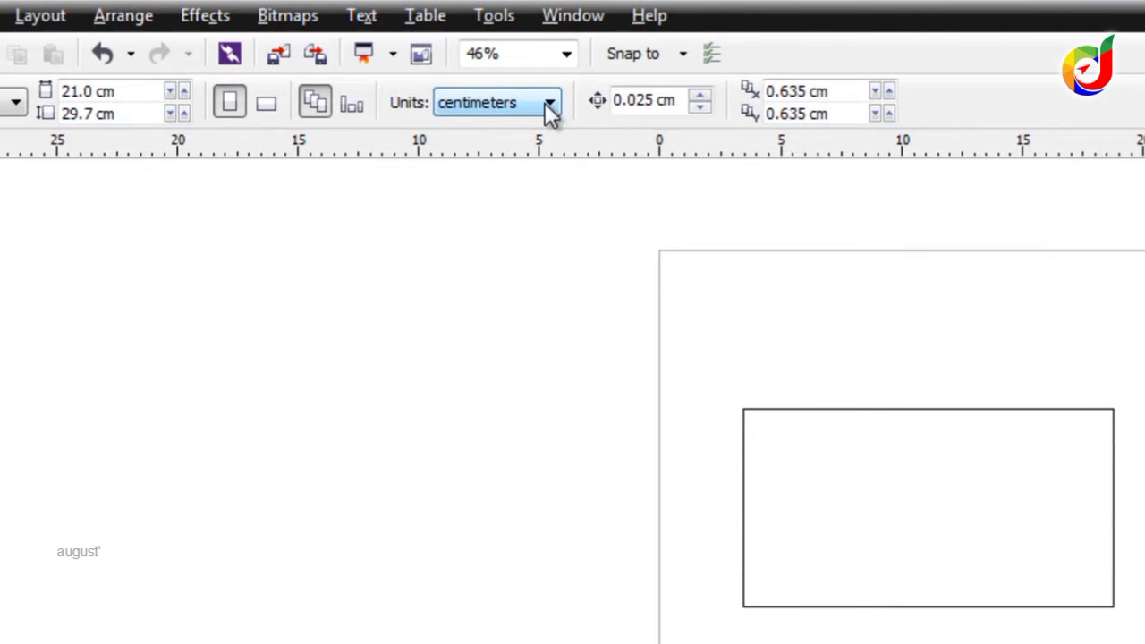
pyautogui.click(548, 105)
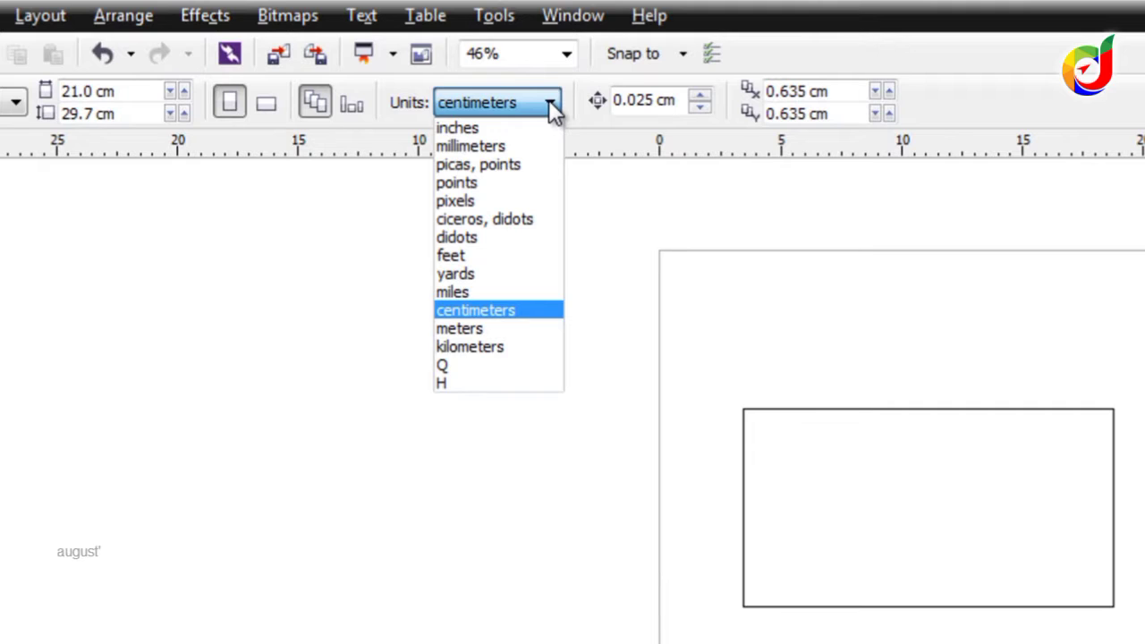
pyautogui.click(549, 101)
pyautogui.click(548, 101)
pyautogui.click(506, 311)
# Step: Resize the rectangle on the page to 10 cm wide and 6 cm high
pyautogui.click(906, 491)
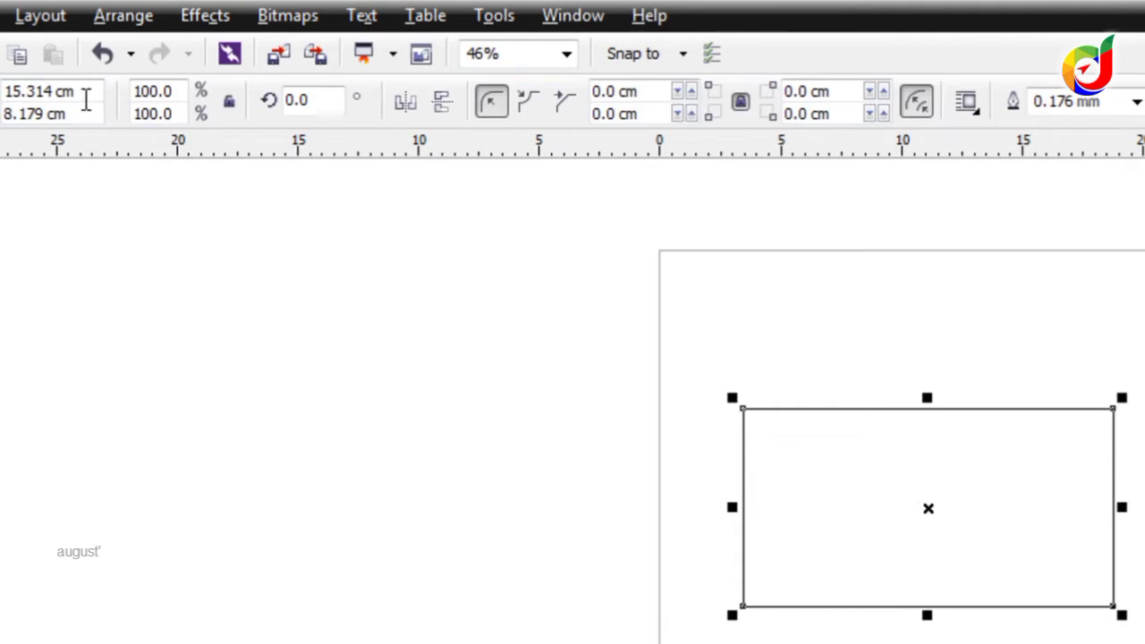
pyautogui.moveTo(56, 92); pyautogui.dragTo(0, 93)
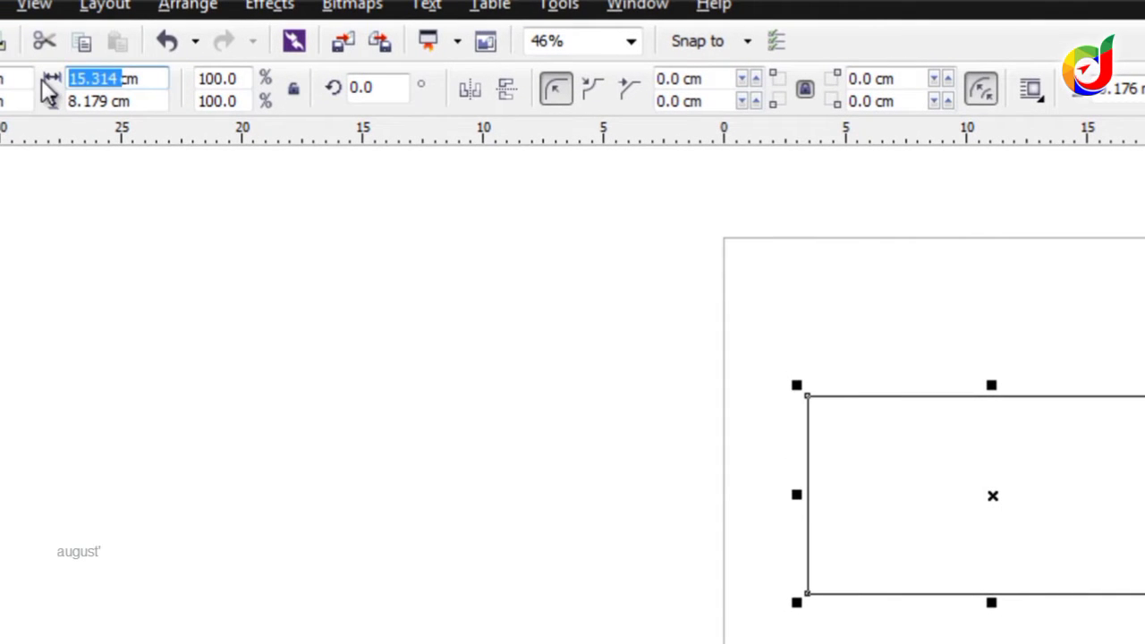
pyautogui.write('10')
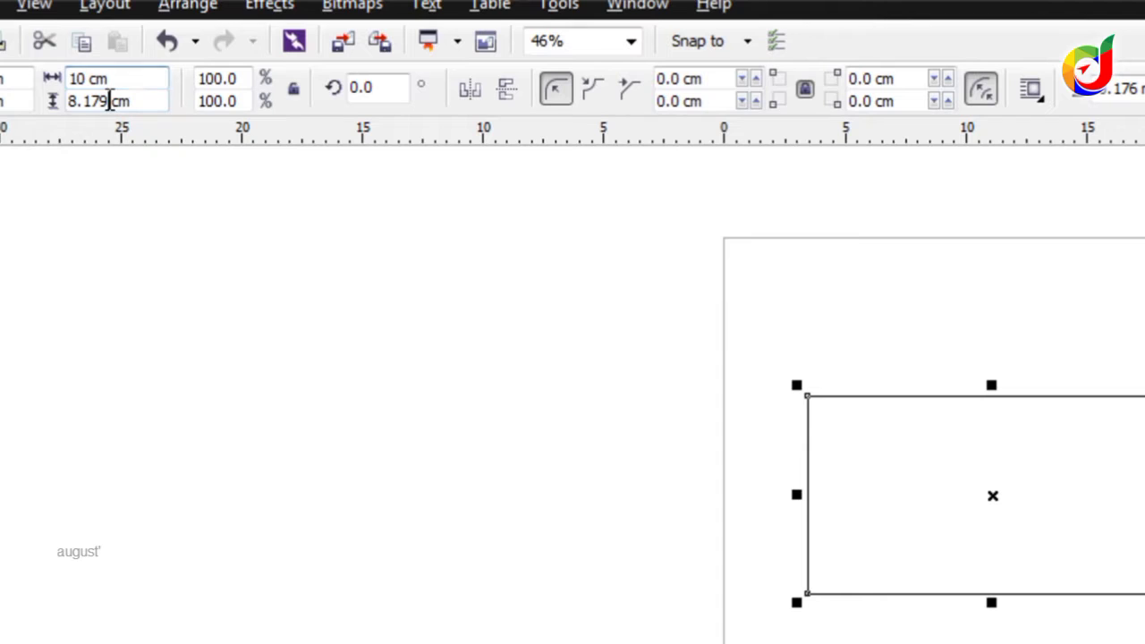
pyautogui.moveTo(110, 101); pyautogui.dragTo(46, 114)
pyautogui.write('7')
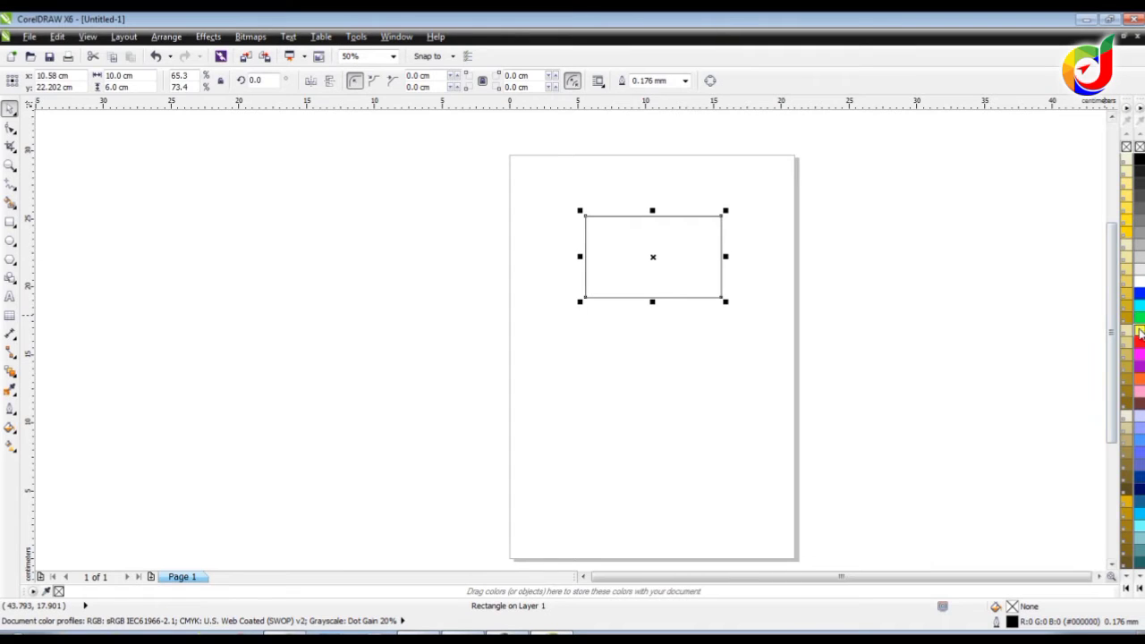
# Step: Fill the rectangle with yellow and remove its outline
pyautogui.click(1139, 330)
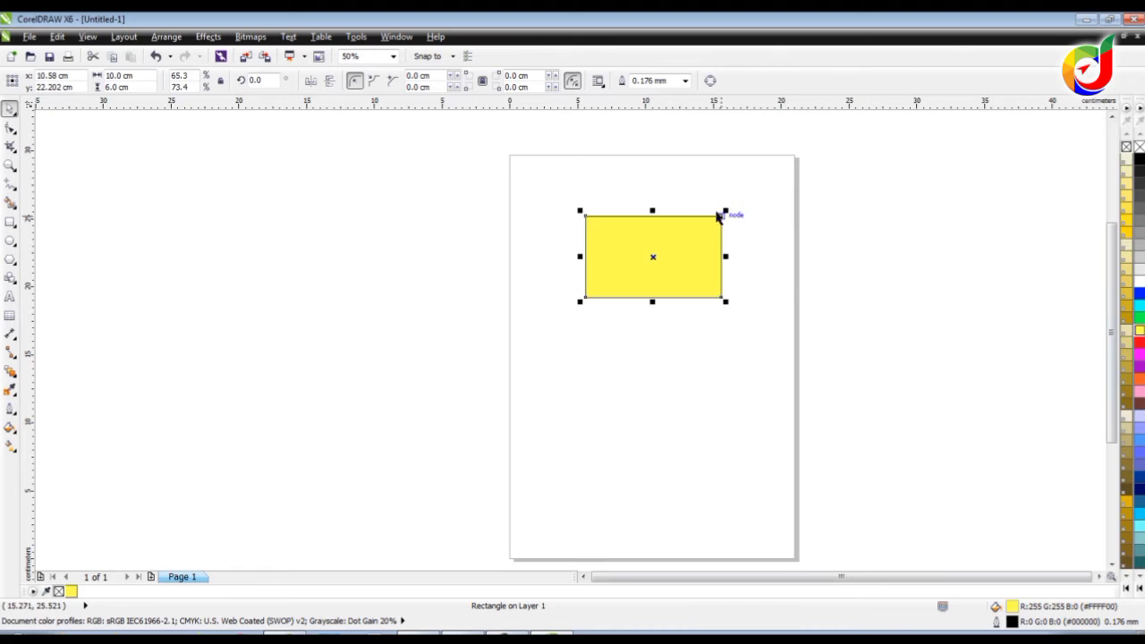
pyautogui.scroll(2, 695, 225)
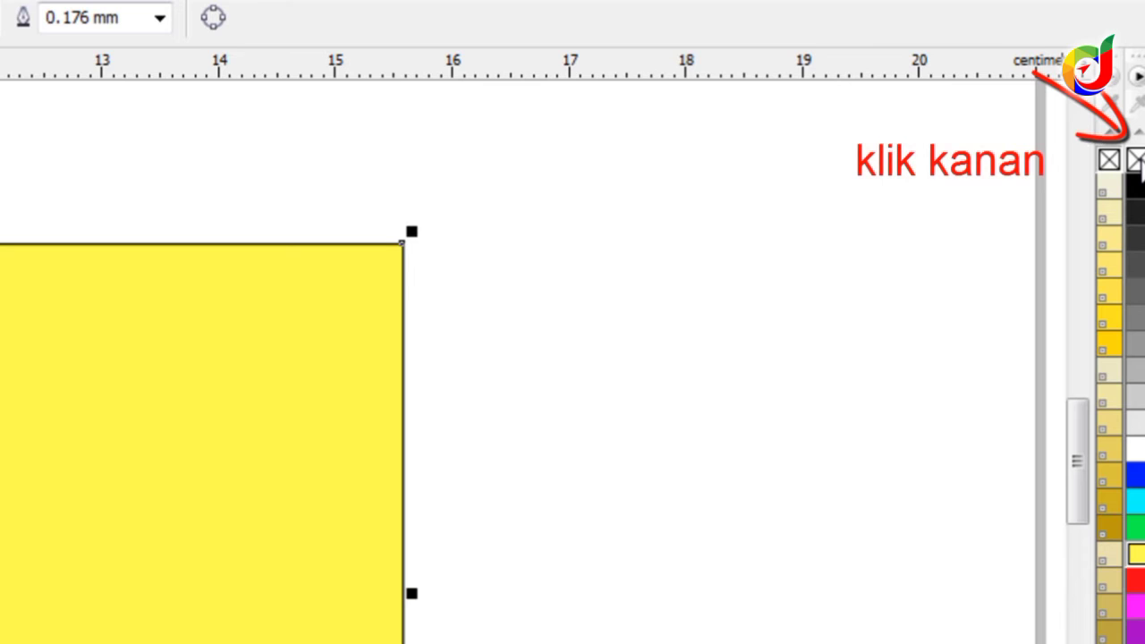
pyautogui.rightClick(1136, 161)
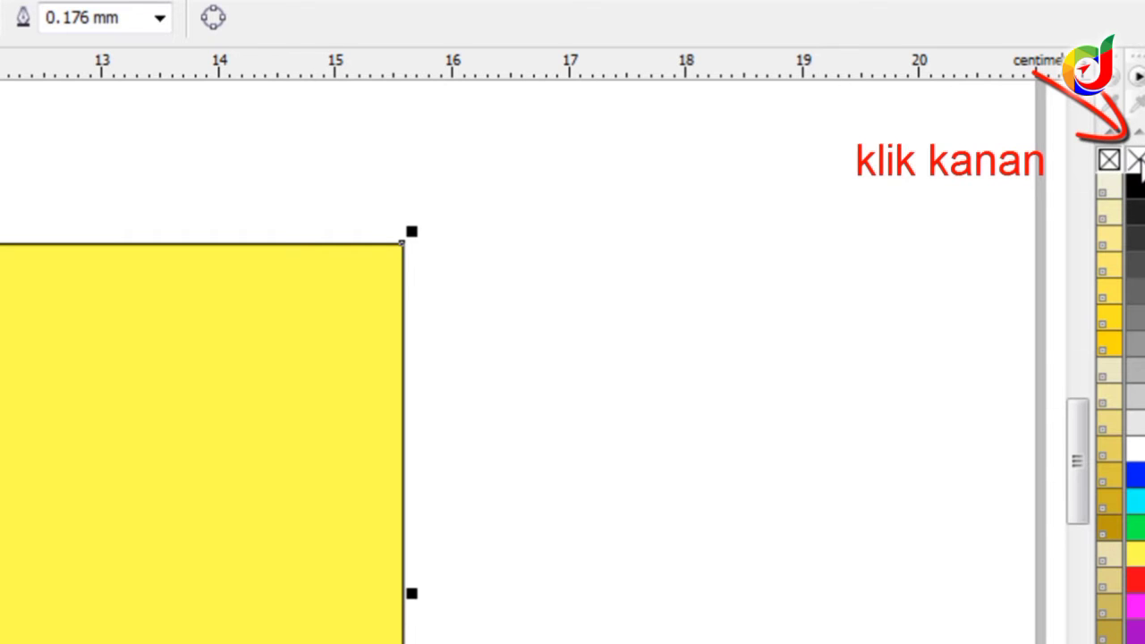
pyautogui.rightClick(1136, 161)
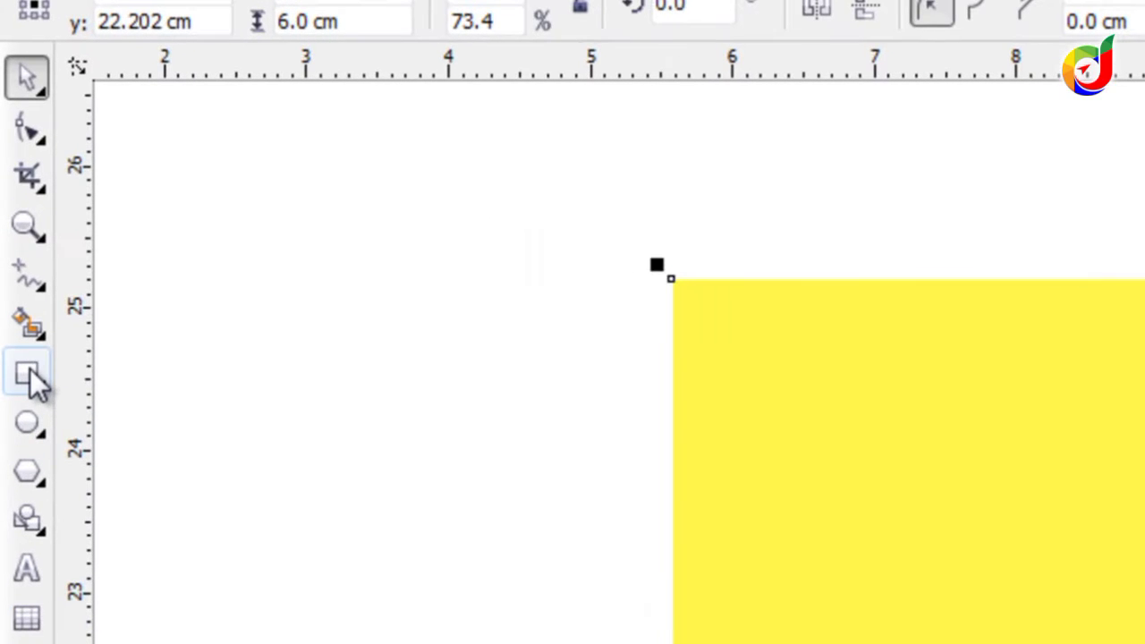
# Step: Draw a second rectangle about 9.5 × 5.5 cm just inside the edges of the yellow one
pyautogui.click(44, 381)
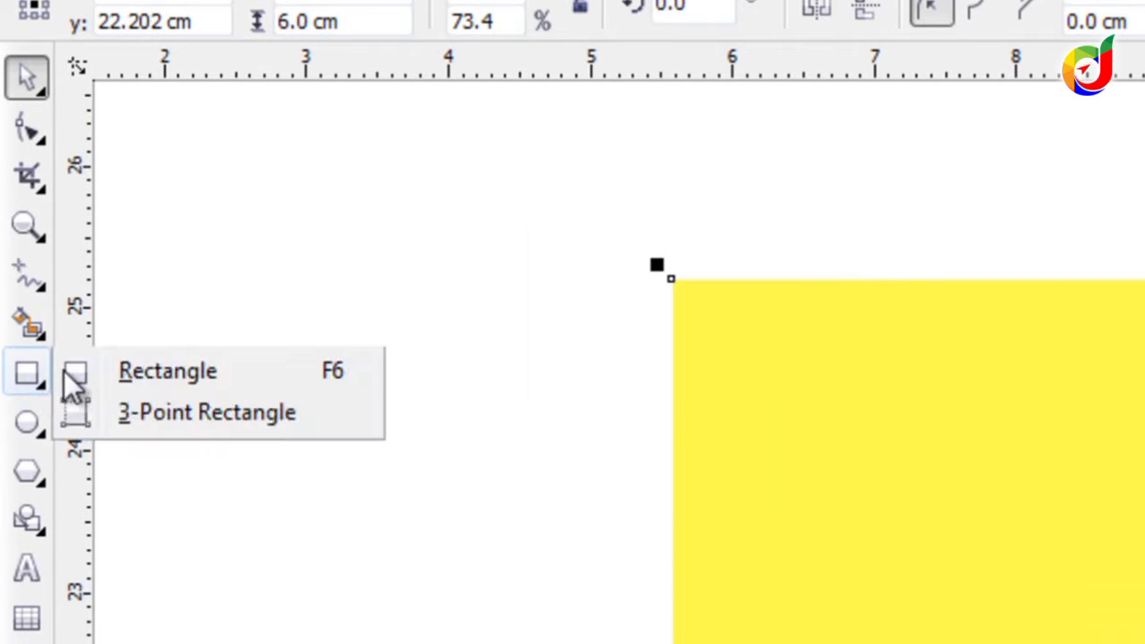
pyautogui.click(142, 370)
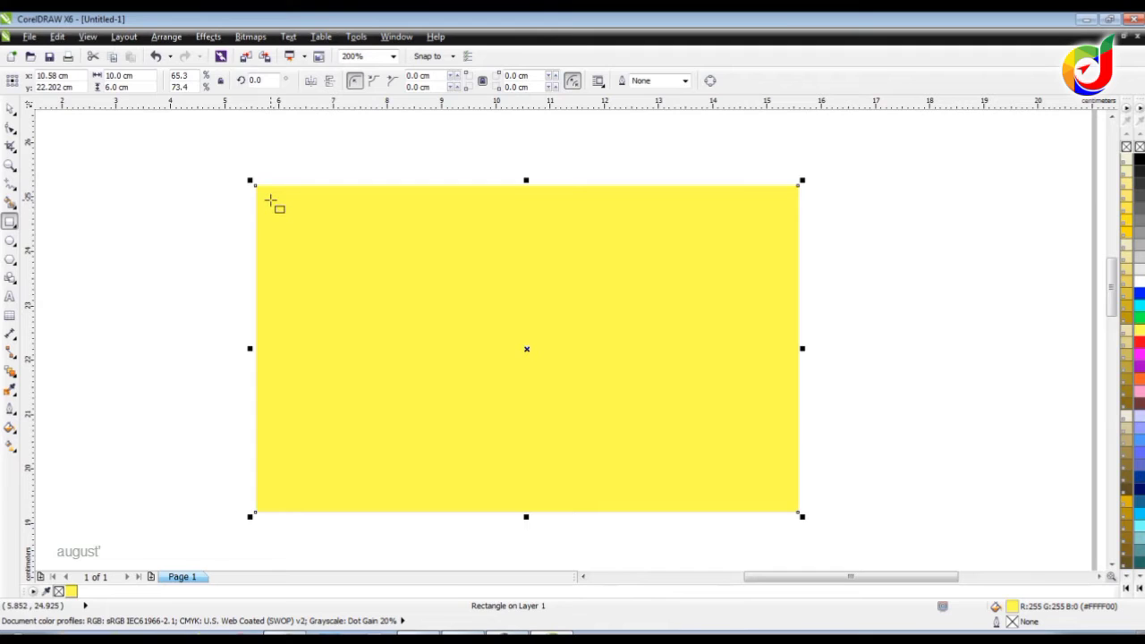
pyautogui.moveTo(270, 200); pyautogui.dragTo(786, 499)
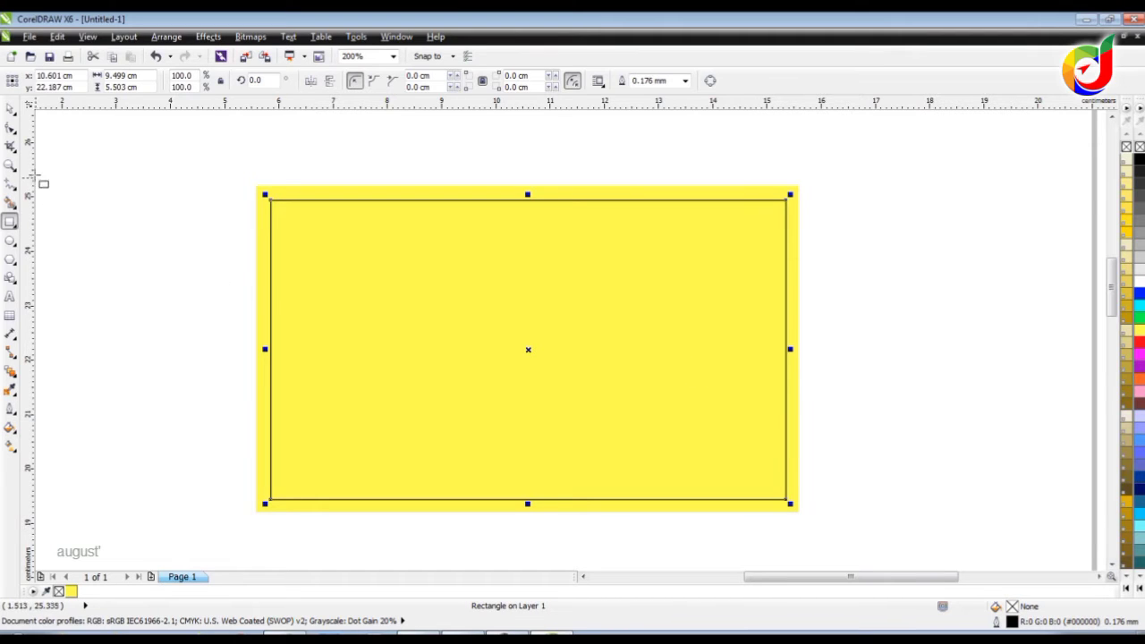
pyautogui.click(12, 108)
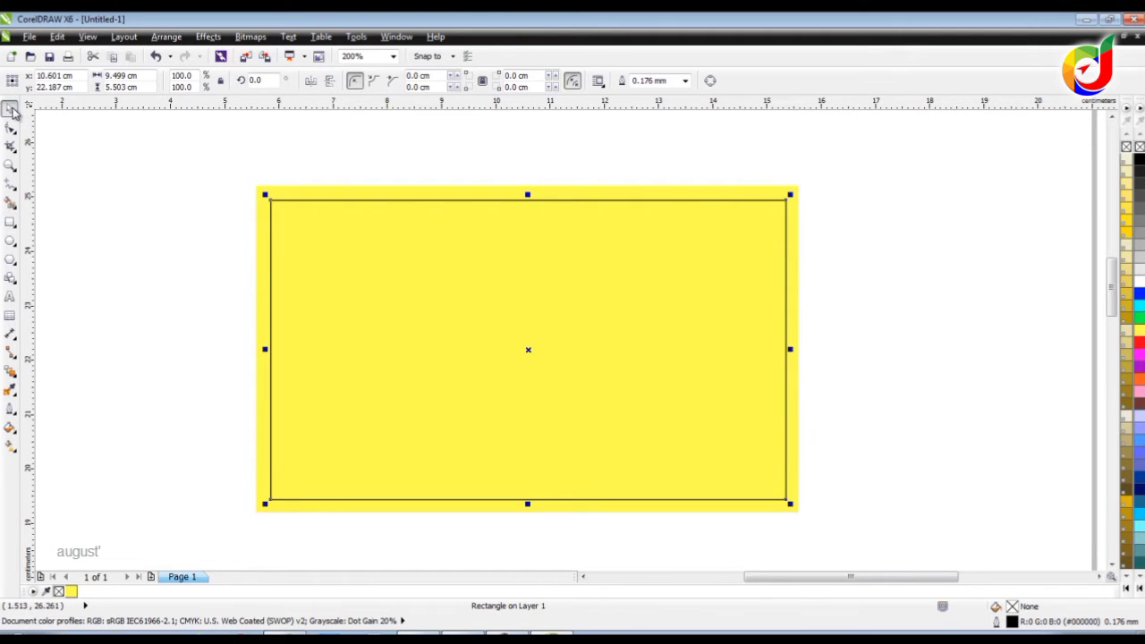
# Step: Thicken the inner rectangle's outline, trying 1.5 mm and 2.5 mm before settling on 2 mm
pyautogui.click(208, 214)
pyautogui.click(271, 201)
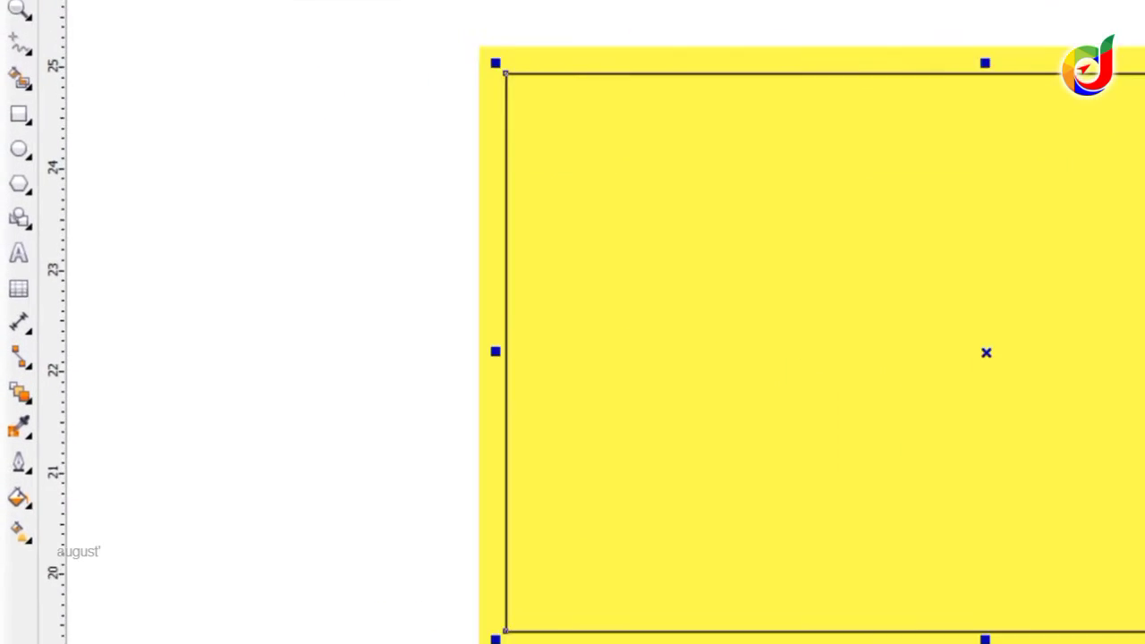
pyautogui.click(36, 506)
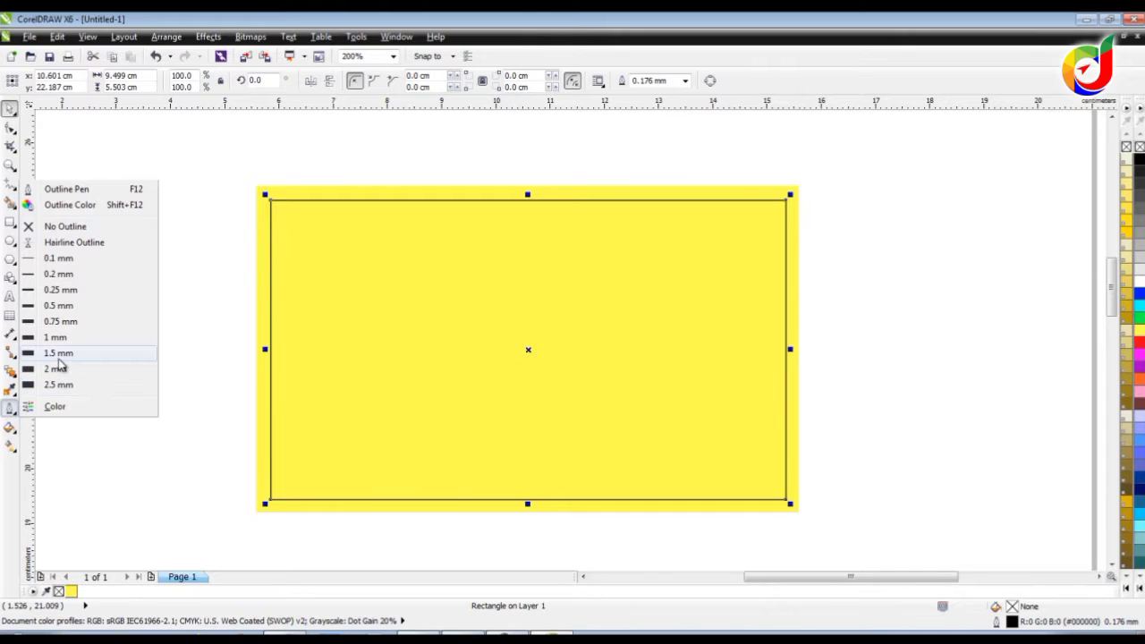
pyautogui.click(60, 353)
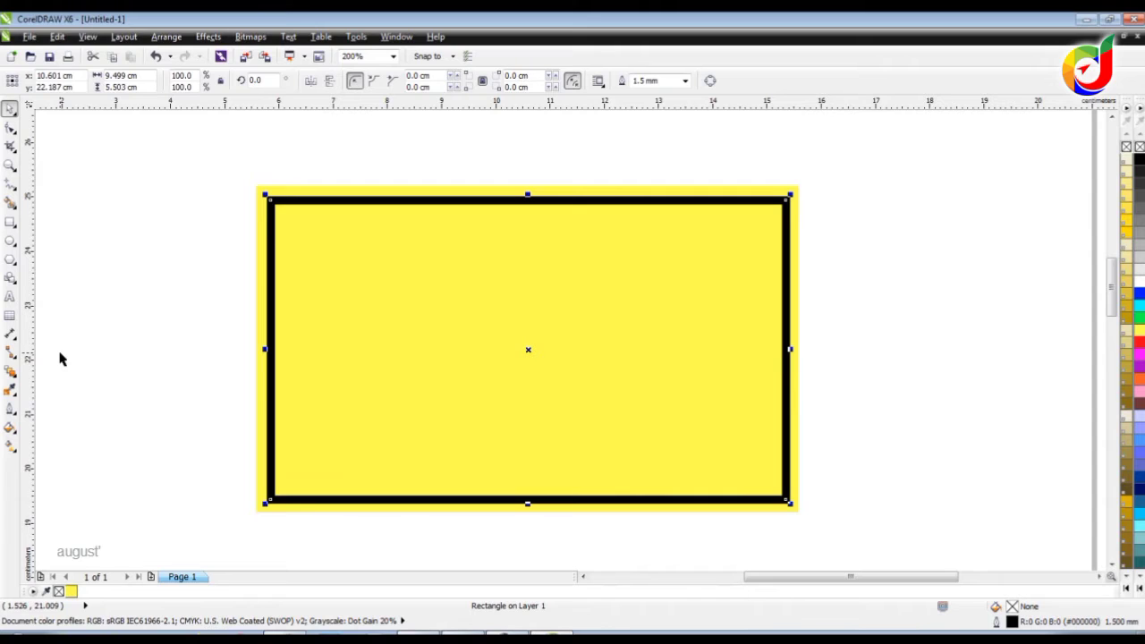
pyautogui.click(11, 408)
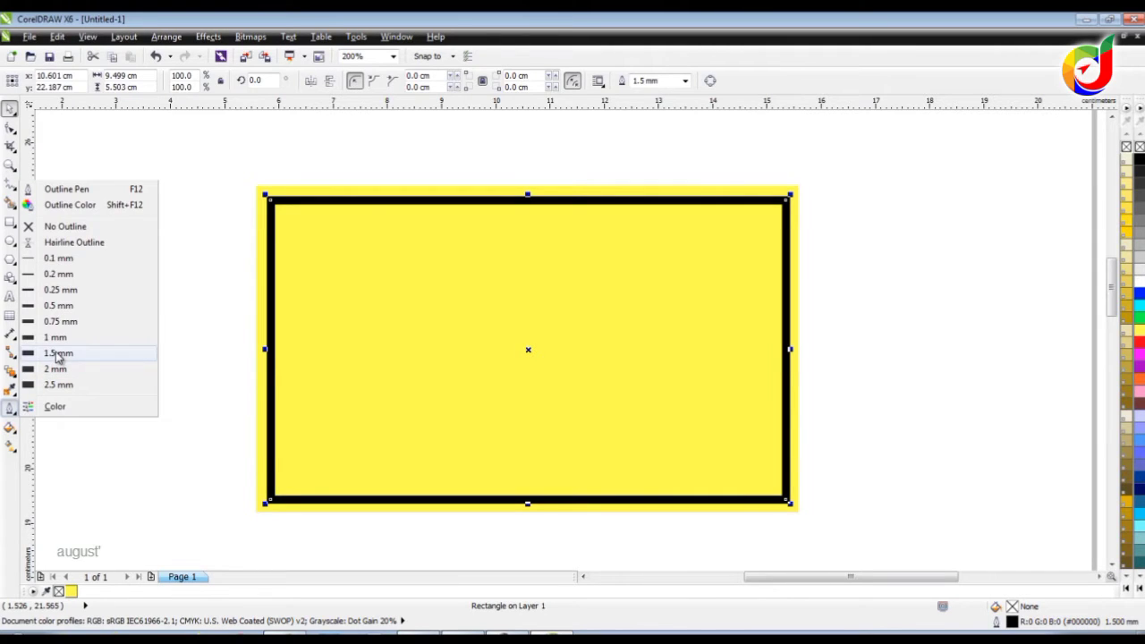
pyautogui.click(58, 355)
pyautogui.click(11, 410)
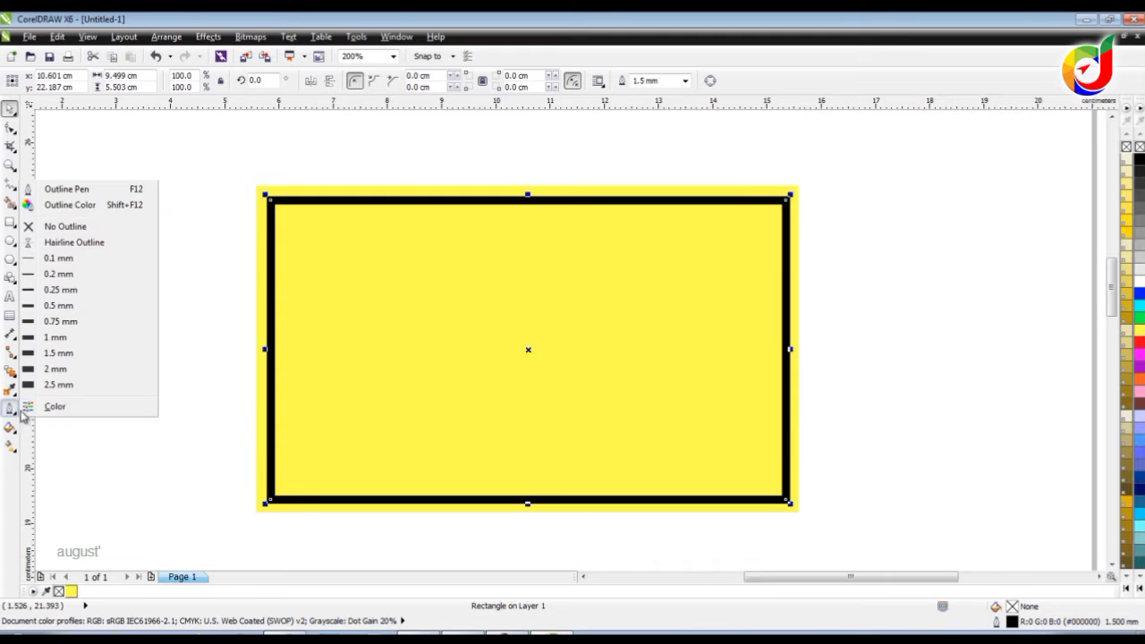
pyautogui.click(54, 382)
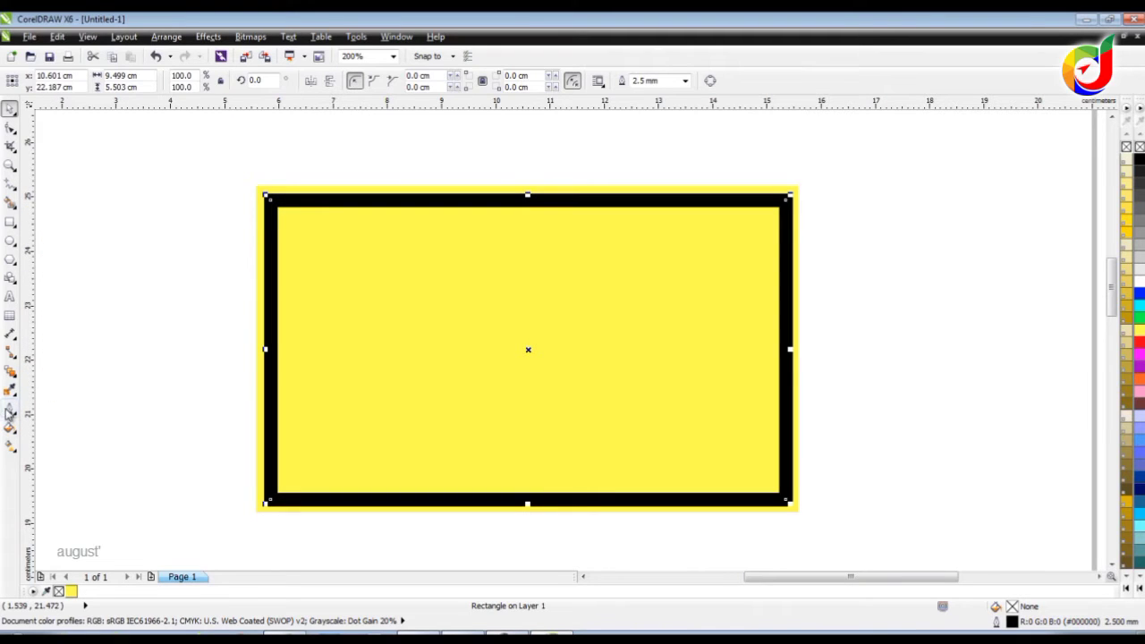
pyautogui.click(11, 411)
pyautogui.click(59, 368)
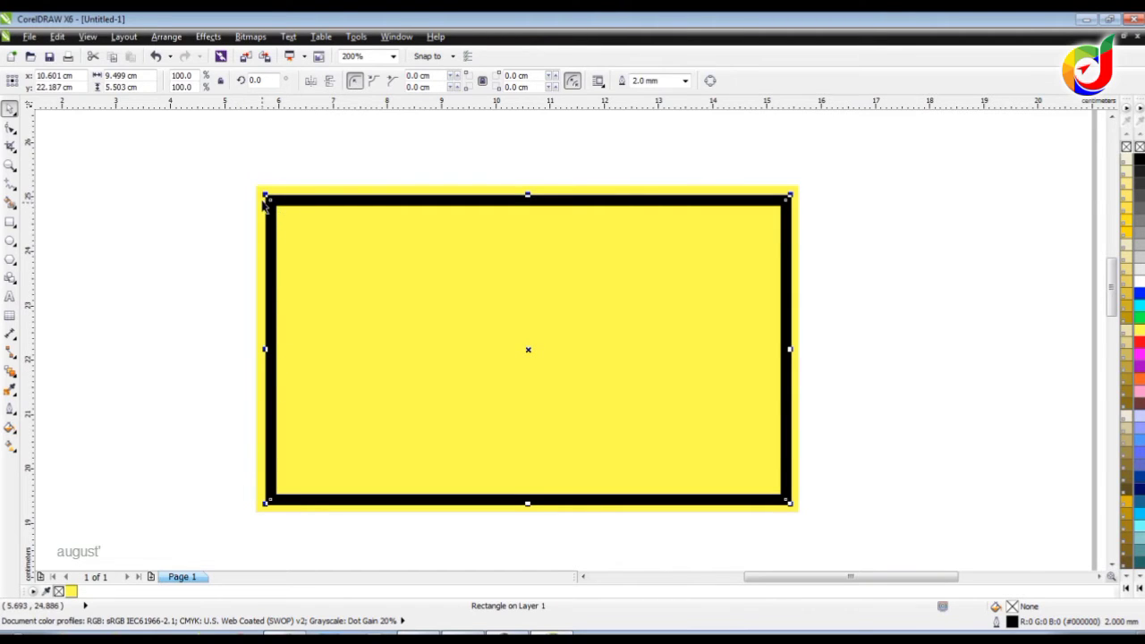
# Step: Scale the inner rectangle down to about 9.2 × 5.3 cm and move it to roughly the middle of the yellow one
pyautogui.moveTo(264, 194); pyautogui.dragTo(273, 208)
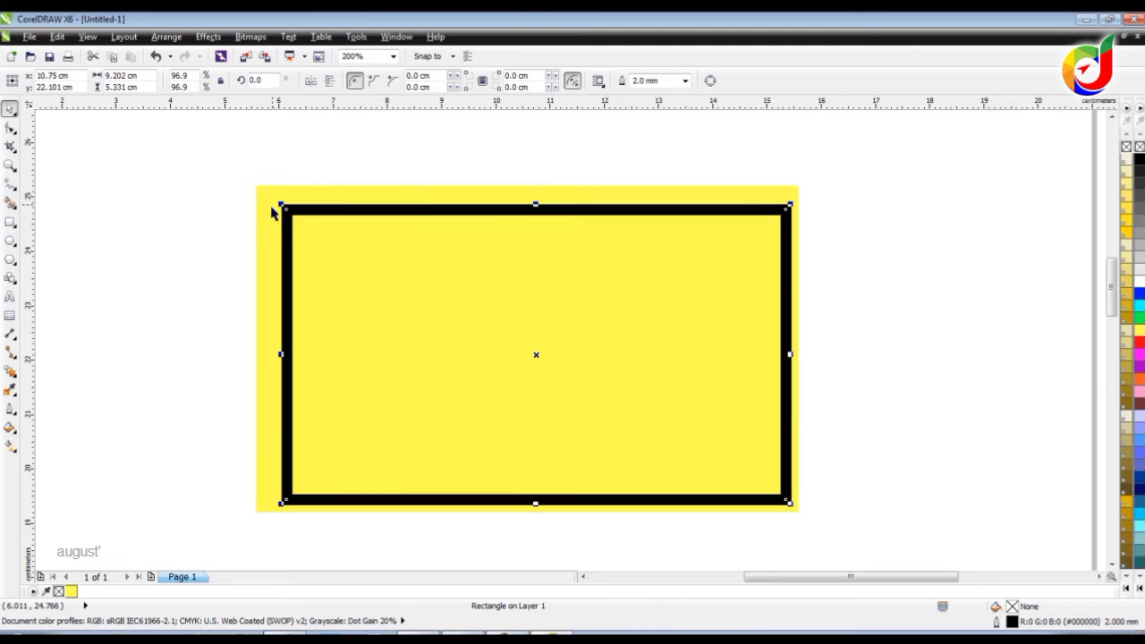
pyautogui.moveTo(340, 397)
pyautogui.mouseDown()
pyautogui.moveTo(514, 399)
pyautogui.moveTo(429, 355)
pyautogui.moveTo(361, 366)
pyautogui.moveTo(356, 381)
pyautogui.mouseUp()
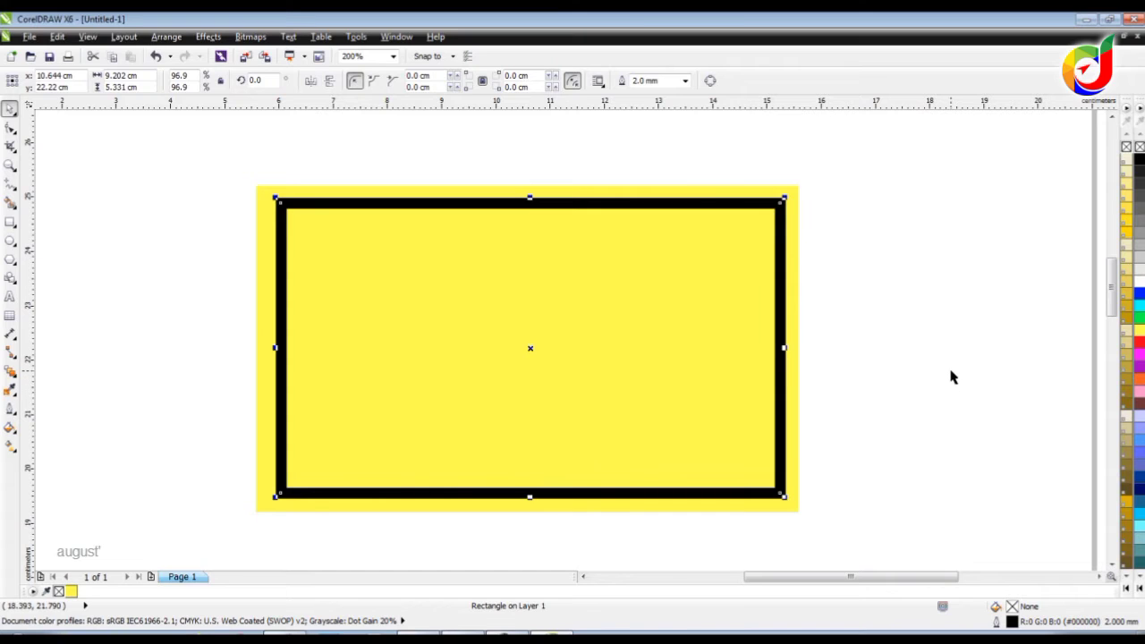
# Step: Select both rectangles and align their centers horizontally and vertically
pyautogui.keyDown('shift'); pyautogui.click(442, 191); pyautogui.keyUp('shift')
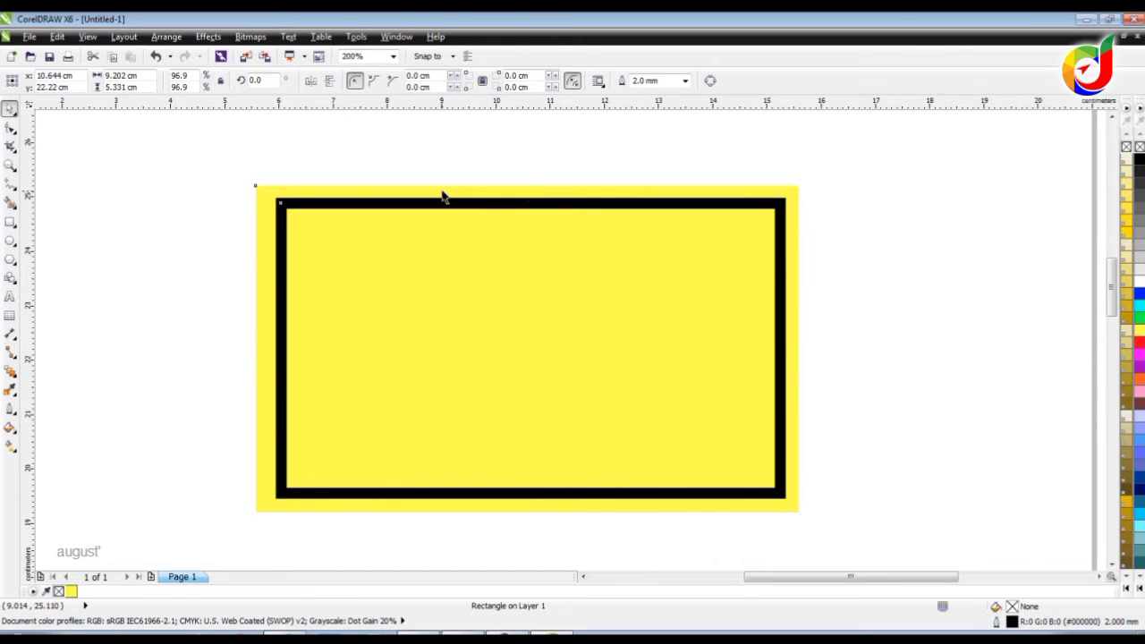
pyautogui.click(890, 231)
pyautogui.moveTo(186, 144); pyautogui.dragTo(860, 544)
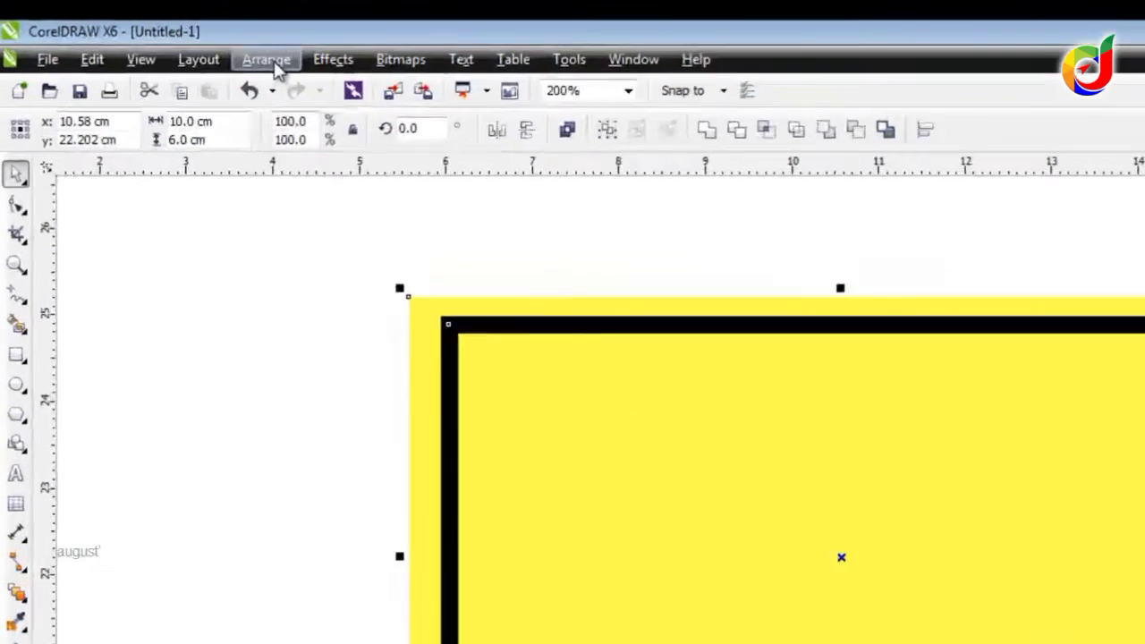
pyautogui.click(169, 39)
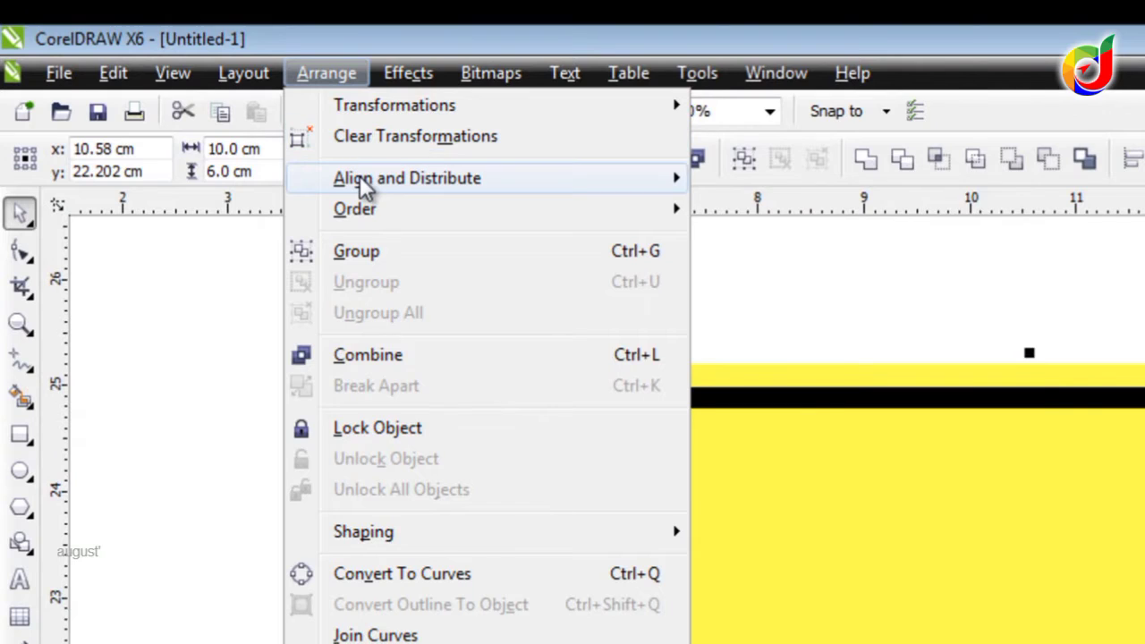
pyautogui.moveTo(531, 184)
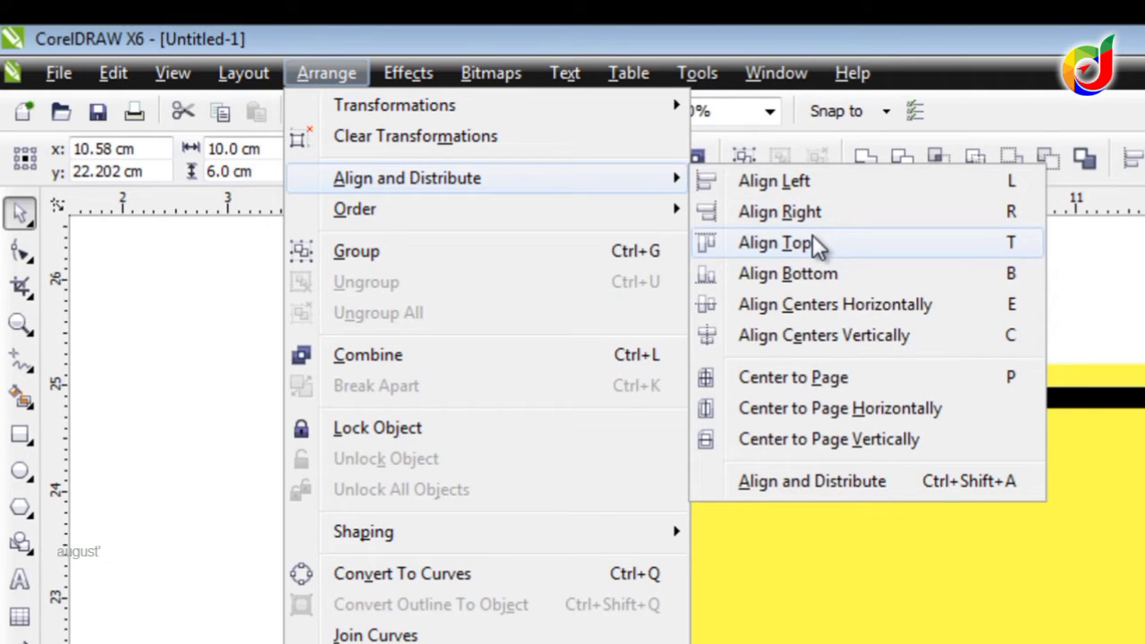
pyautogui.click(802, 308)
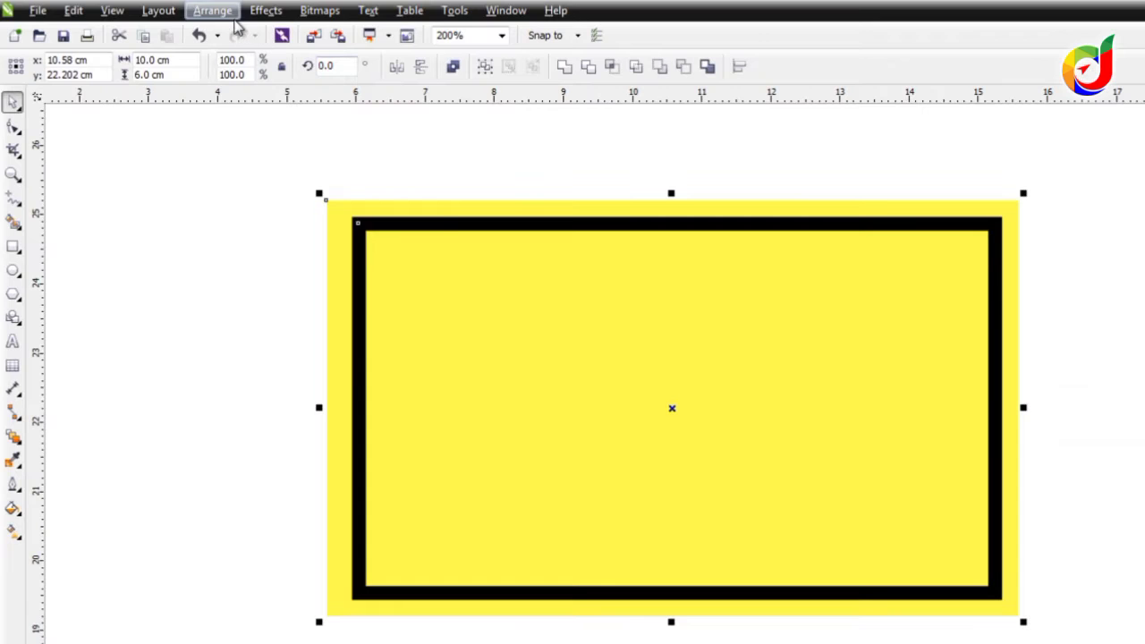
pyautogui.click(228, 13)
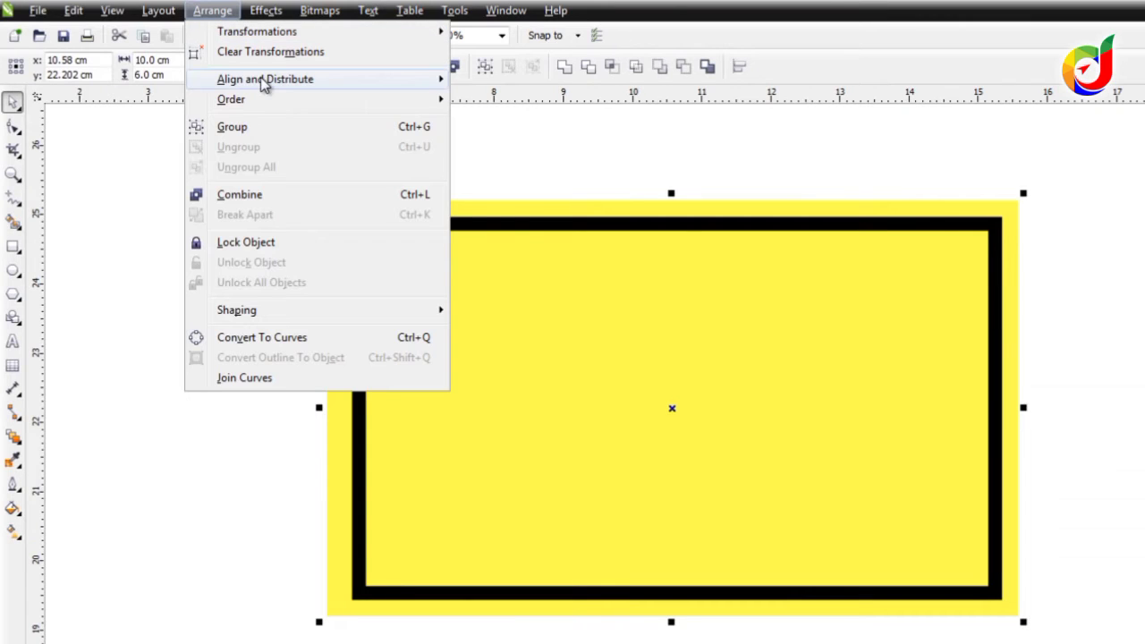
pyautogui.moveTo(282, 83)
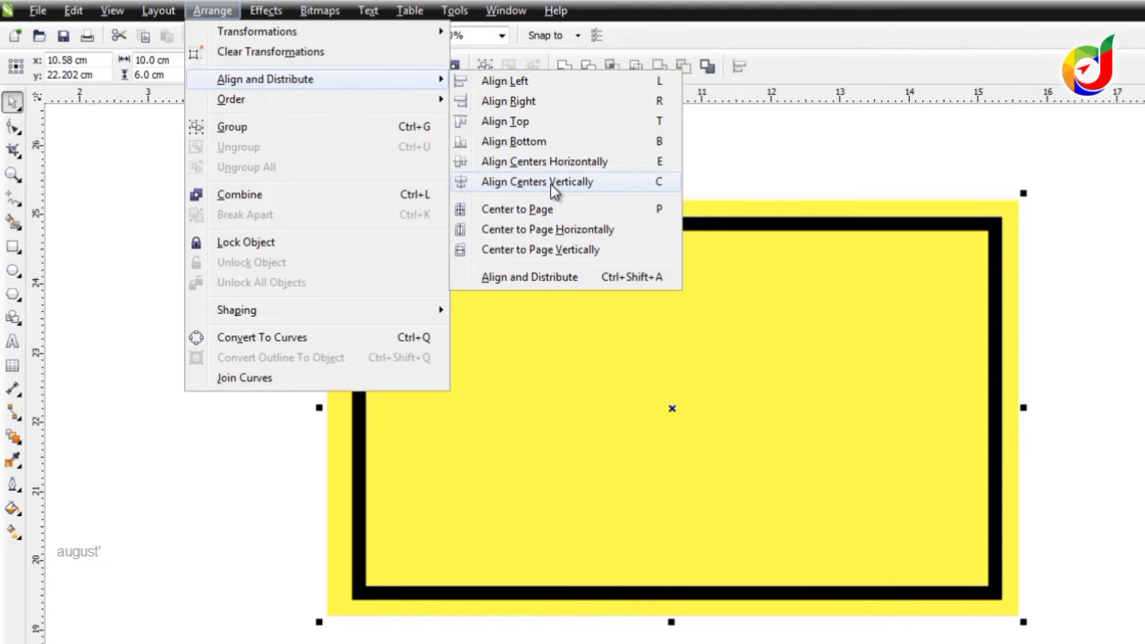
pyautogui.click(552, 185)
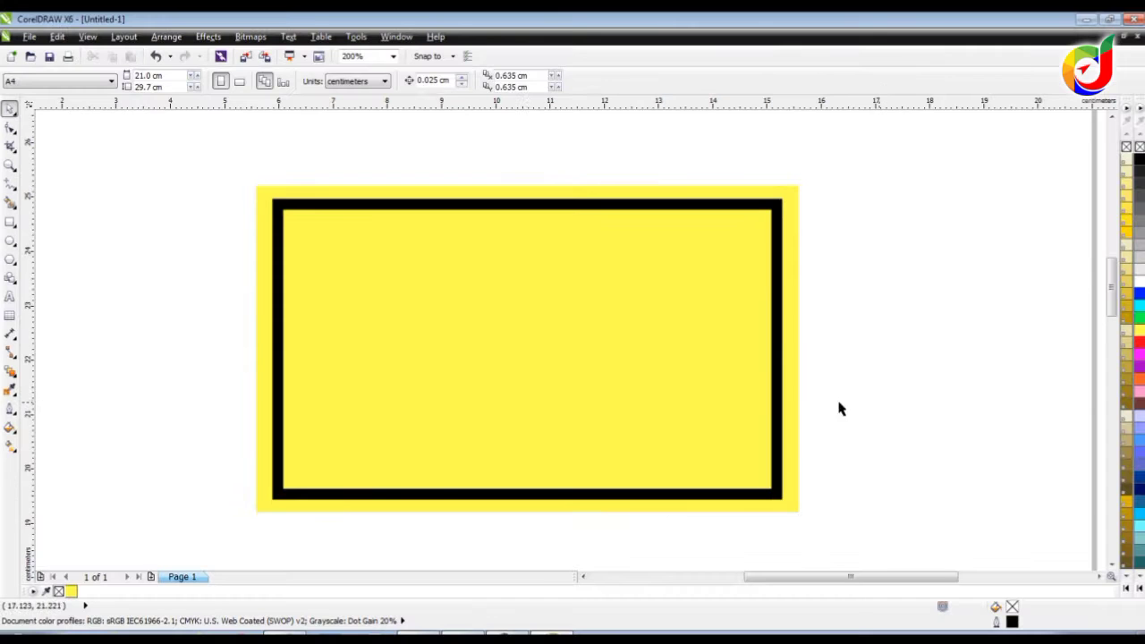
# Step: Round all four corners of the black-outlined inner rectangle with the Shape tool
pyautogui.click(279, 211)
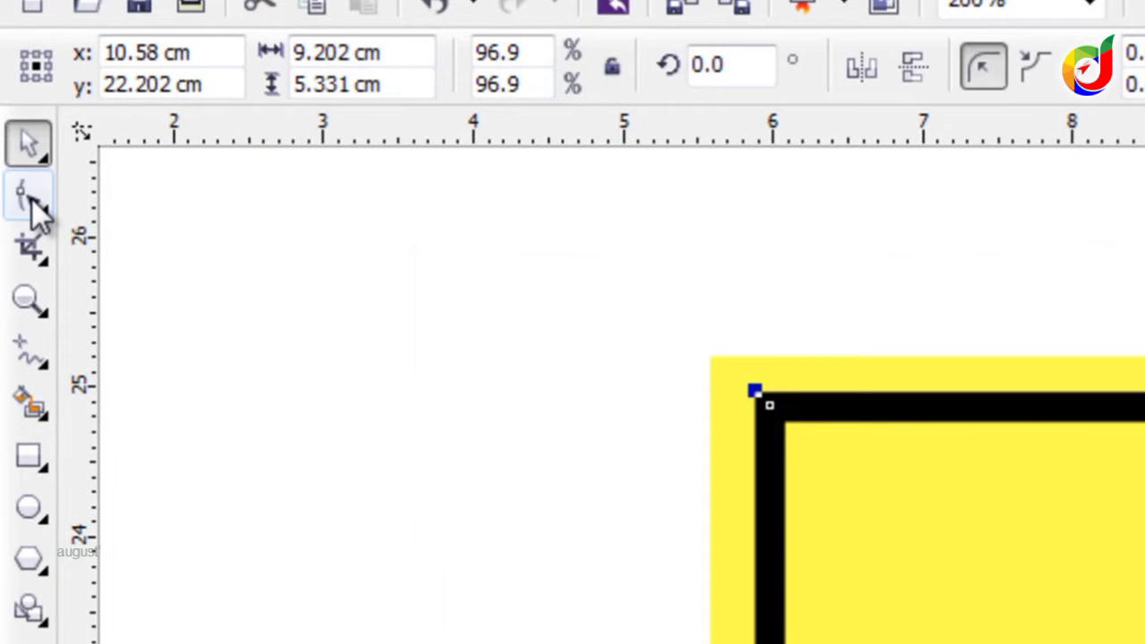
pyautogui.click(35, 210)
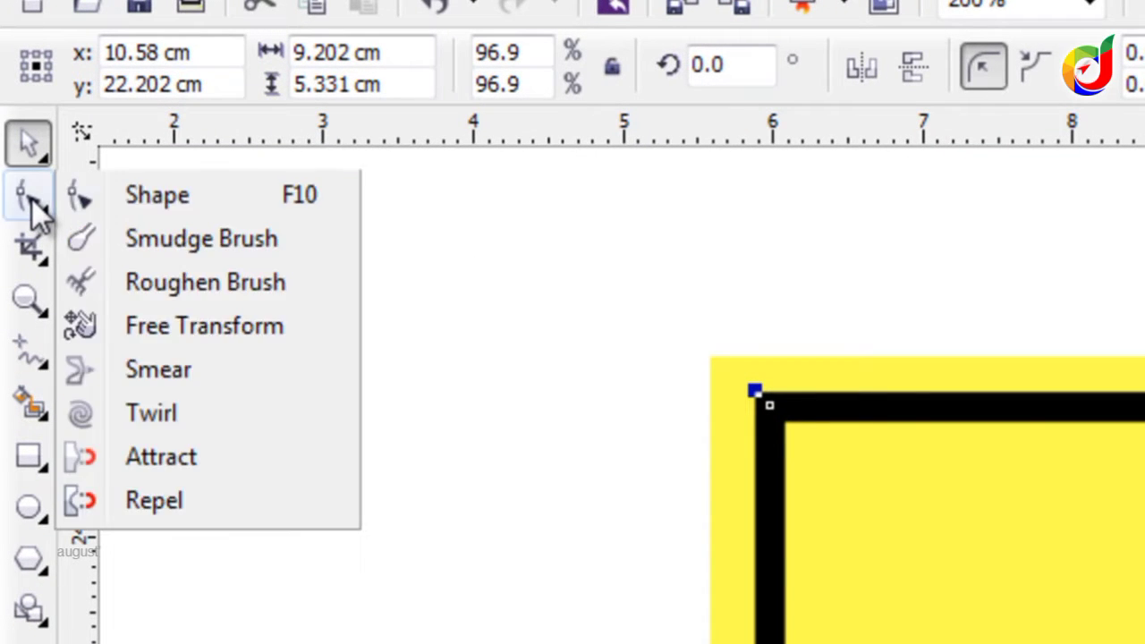
pyautogui.click(159, 196)
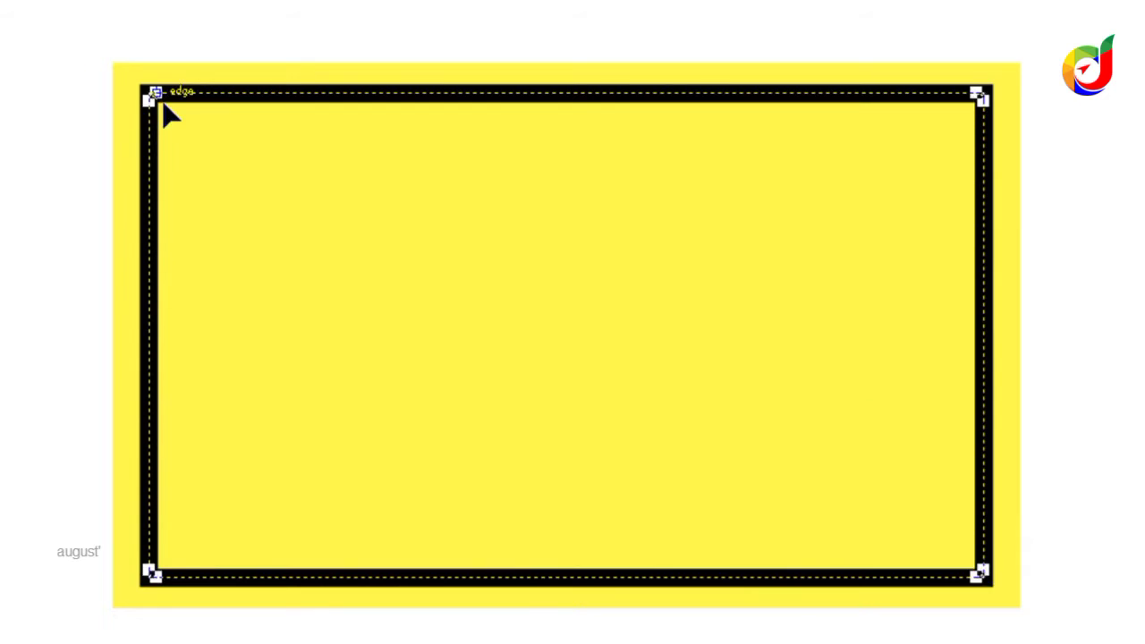
pyautogui.moveTo(165, 107); pyautogui.dragTo(197, 125)
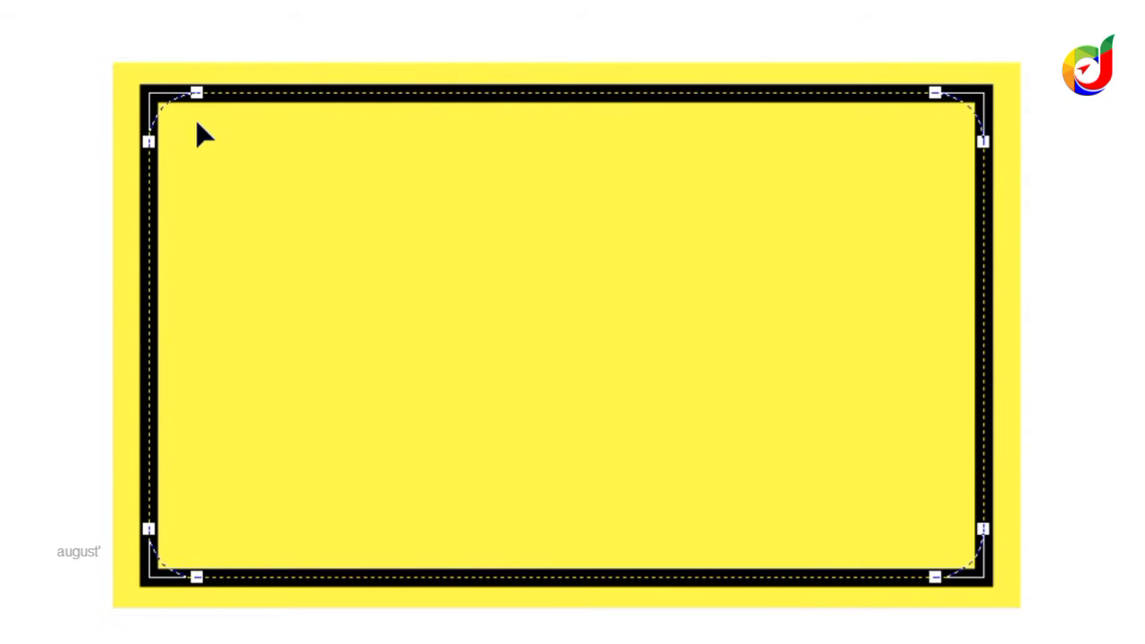
# Step: Add the artistic text "Nggak perlu" in 24 pt Arial across the upper edge of the black border
pyautogui.press('F8')
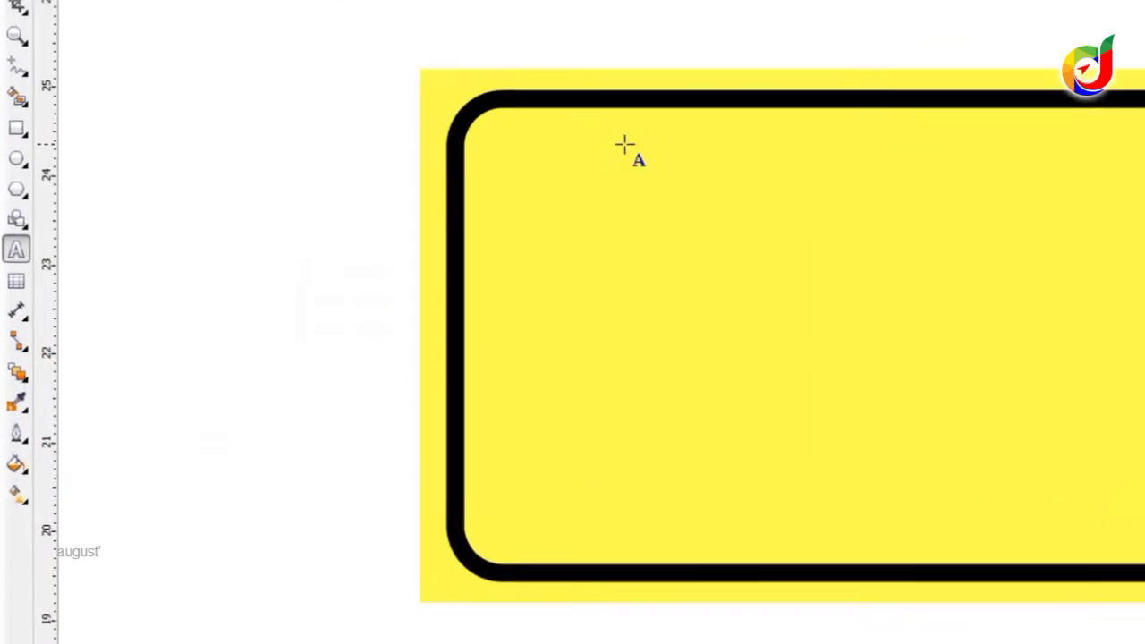
pyautogui.hotkey('ctrl', 'space')
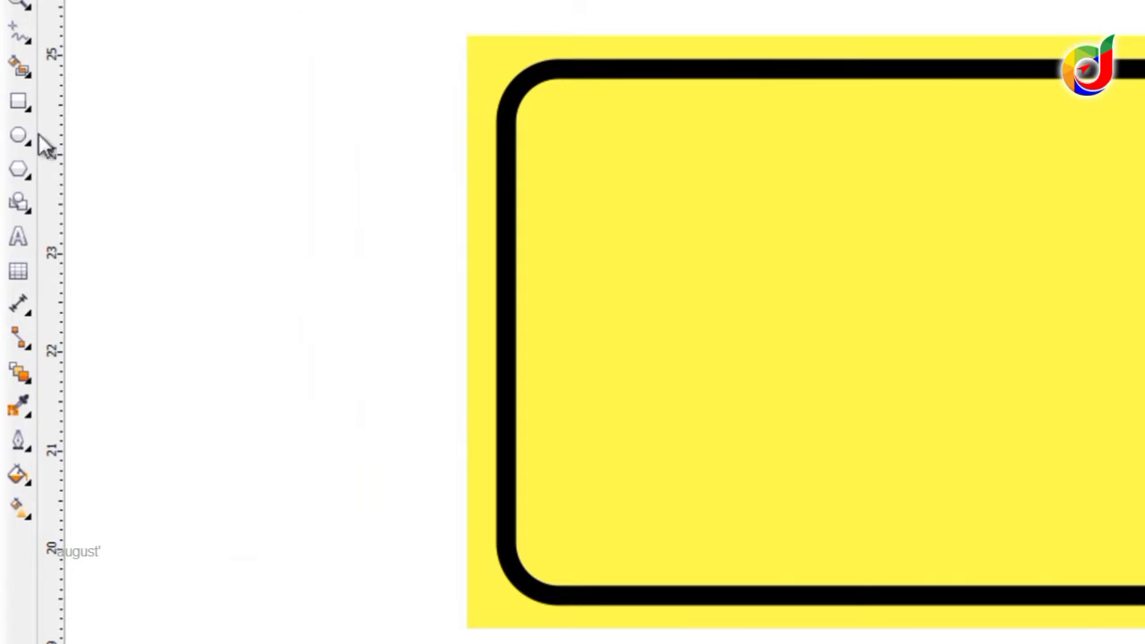
pyautogui.click(19, 233)
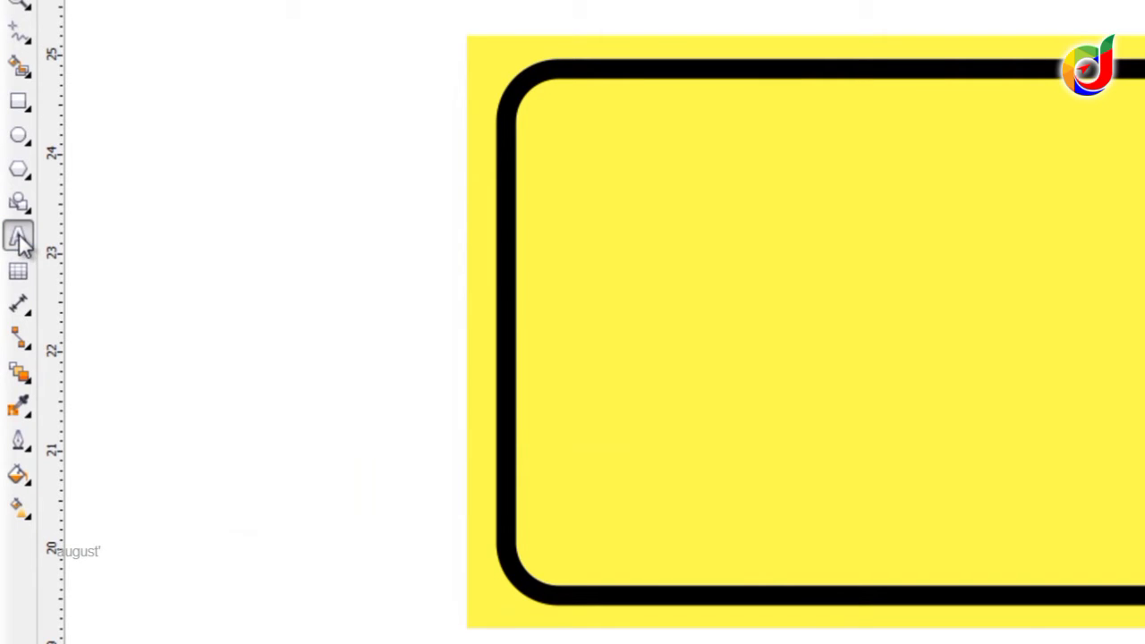
pyautogui.click(635, 109)
pyautogui.write('N')
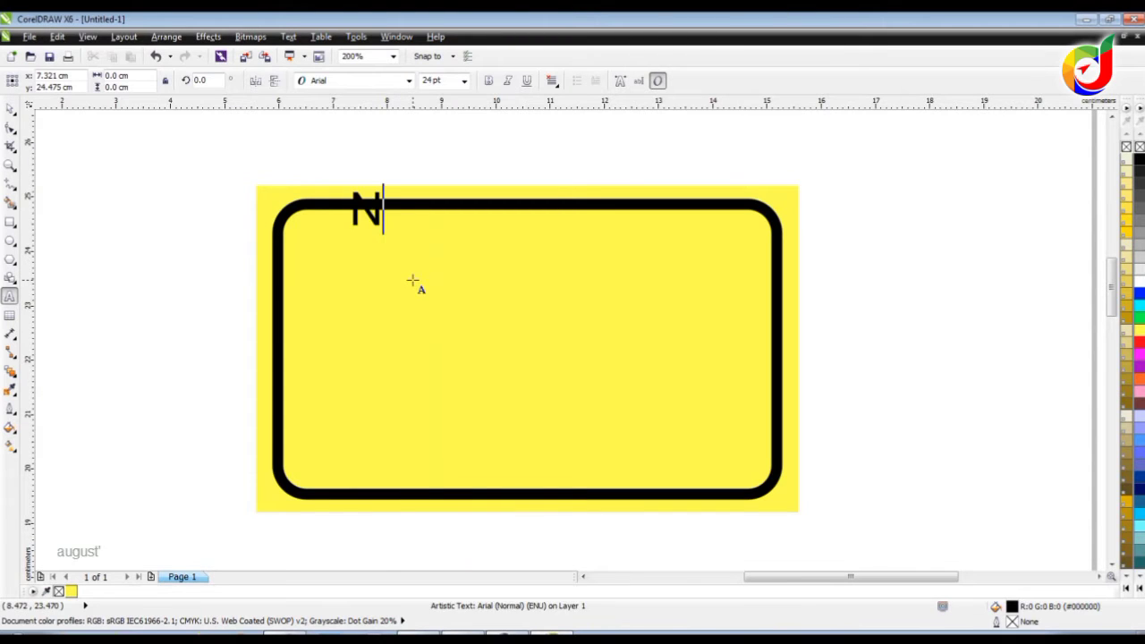
pyautogui.write('ggak ')
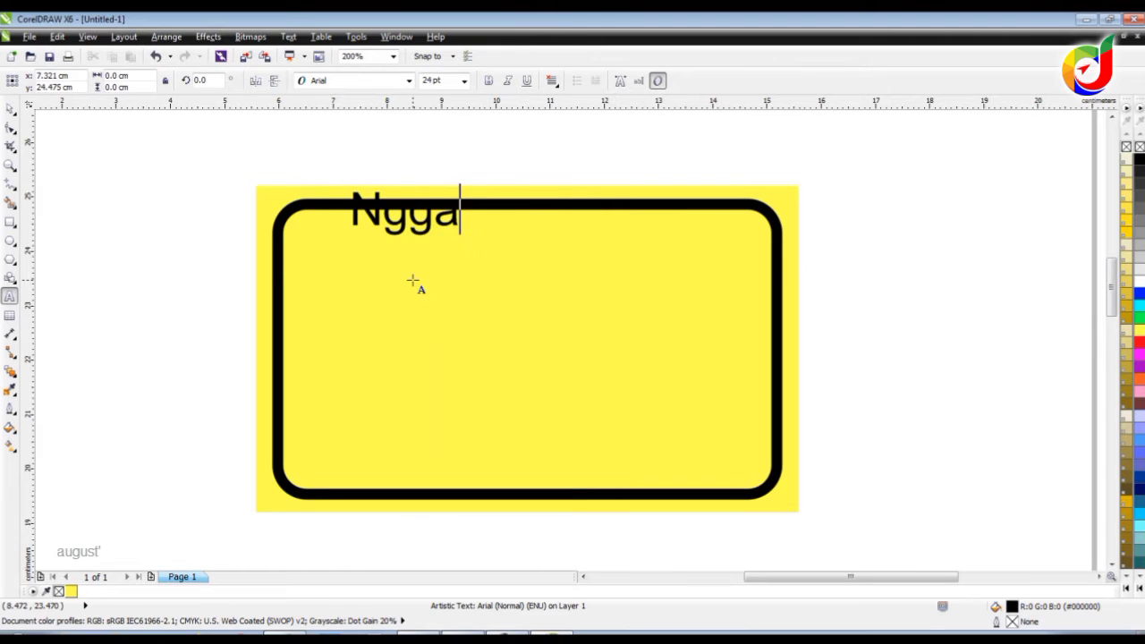
pyautogui.write('perlu')
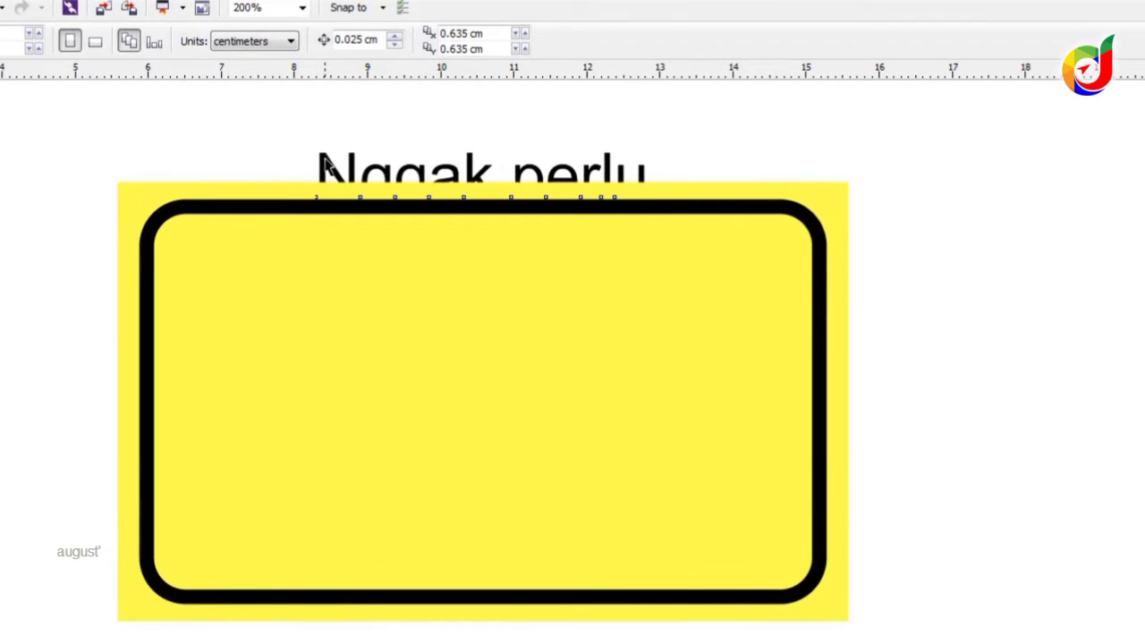
# Step: Bring the "Nggak perlu" text to the front of the layer and move it just inside the border's upper edge
pyautogui.click(396, 167)
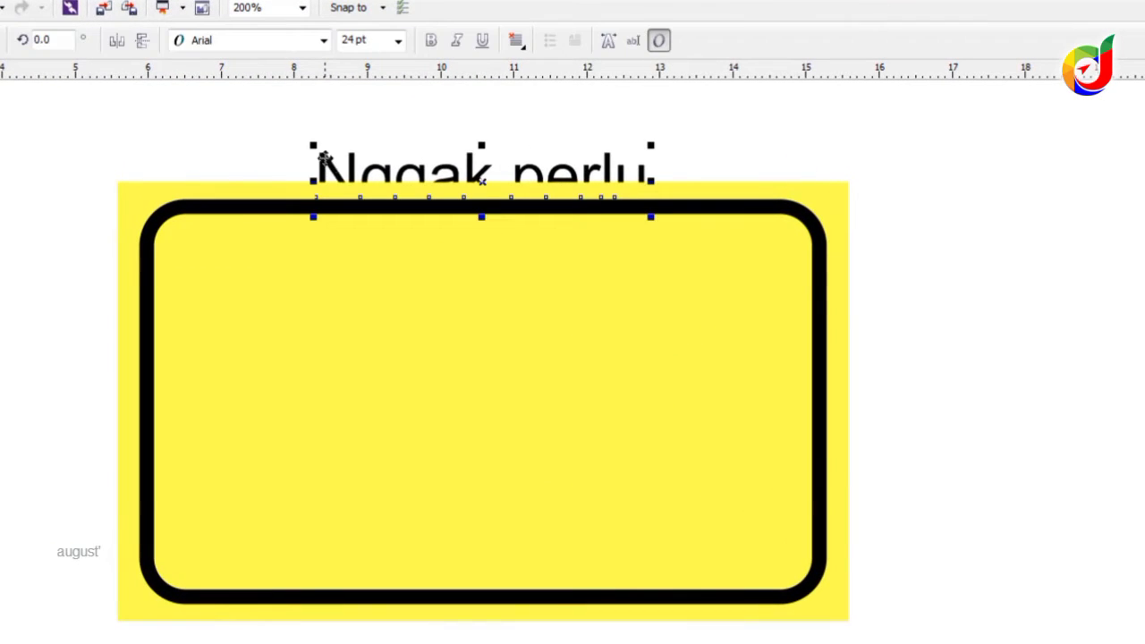
pyautogui.rightClick(481, 181)
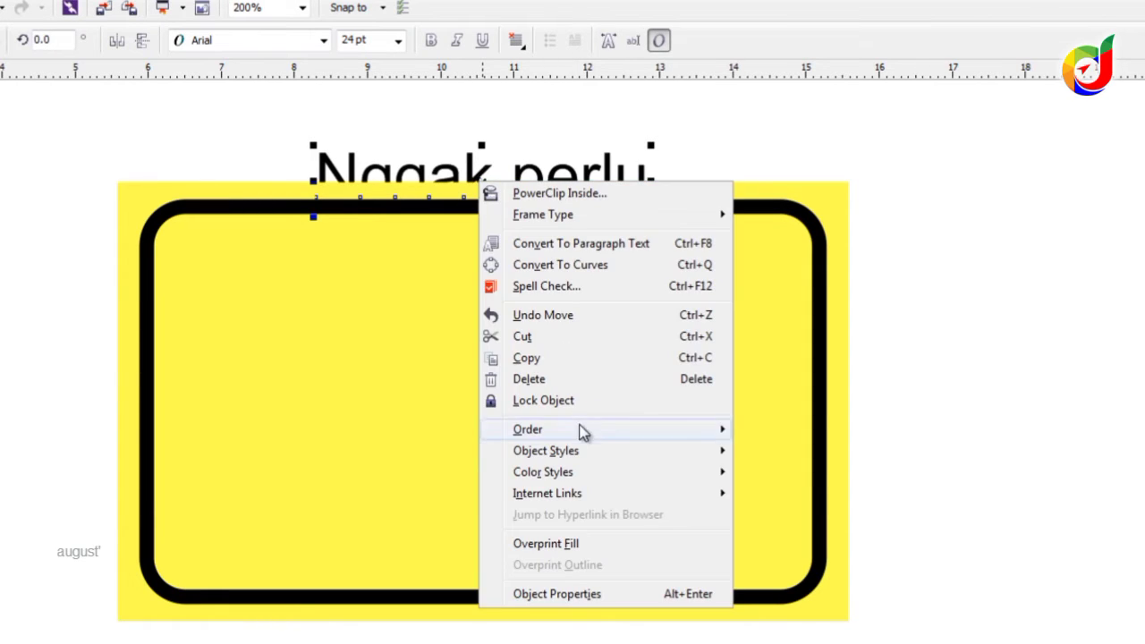
pyautogui.moveTo(581, 436)
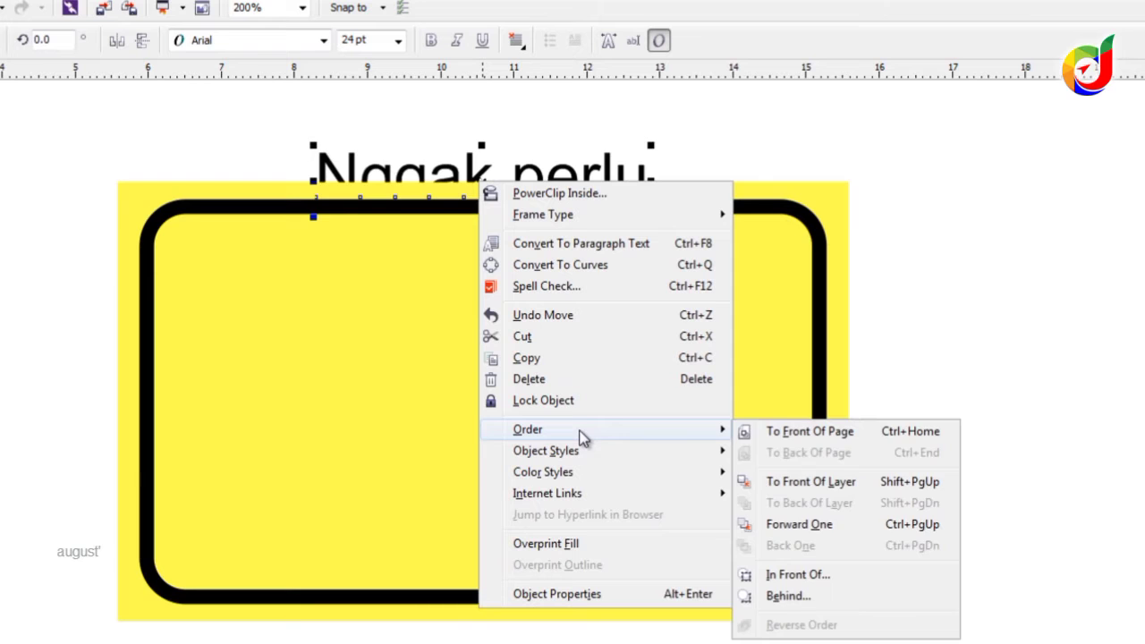
pyautogui.click(831, 488)
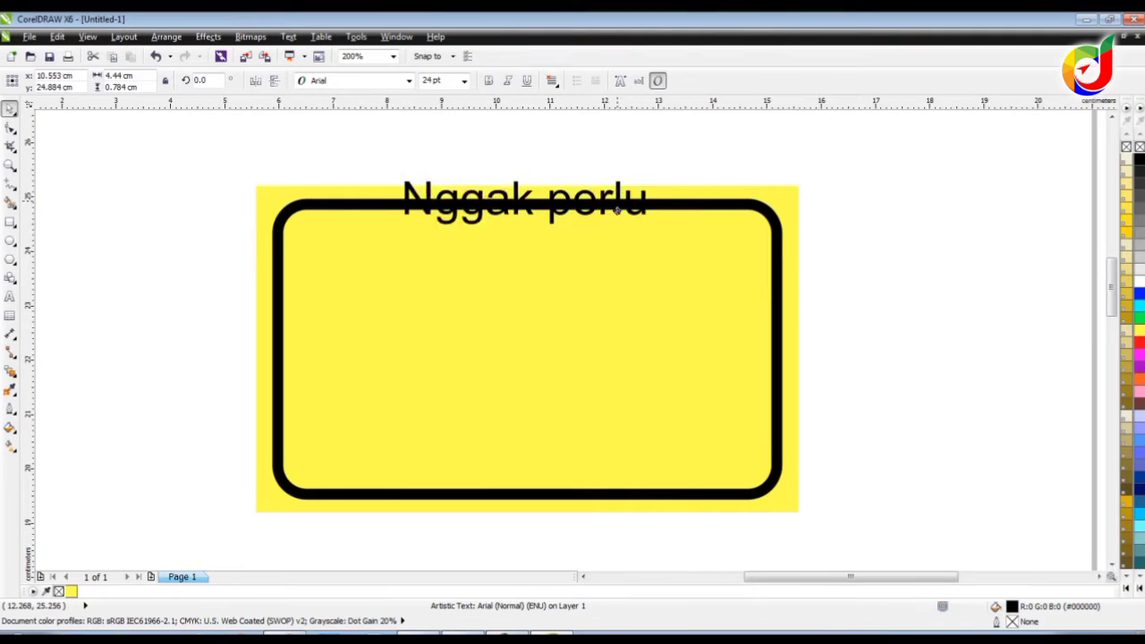
pyautogui.moveTo(607, 177); pyautogui.dragTo(605, 262)
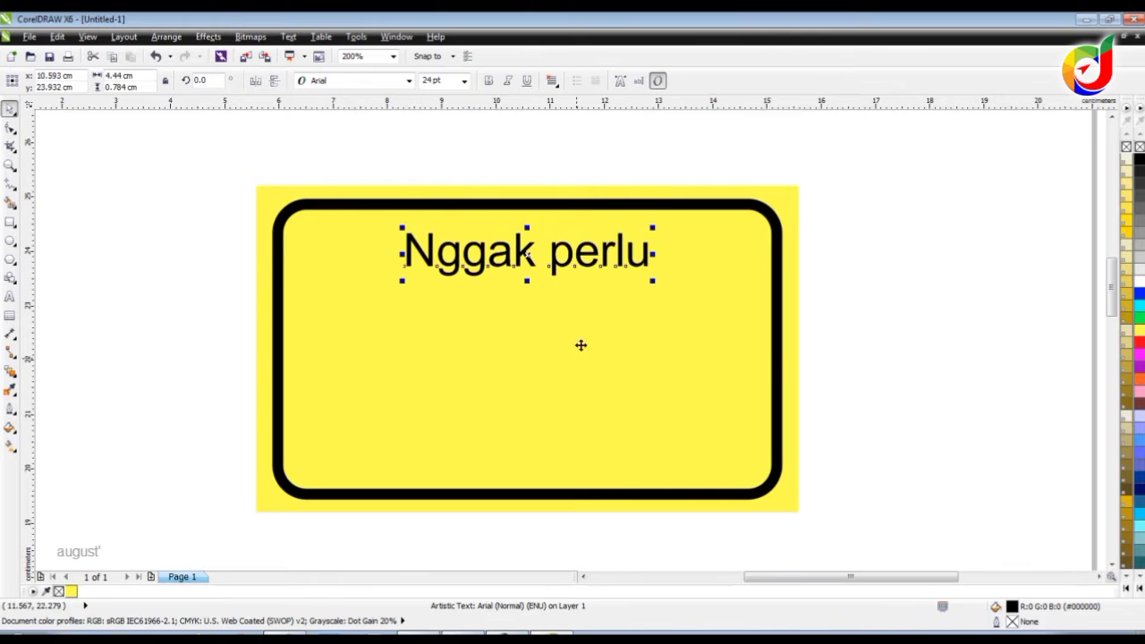
# Step: Add the text "Yang Penting" near the lower edge inside the border and adjust its position slightly
pyautogui.click(9, 297)
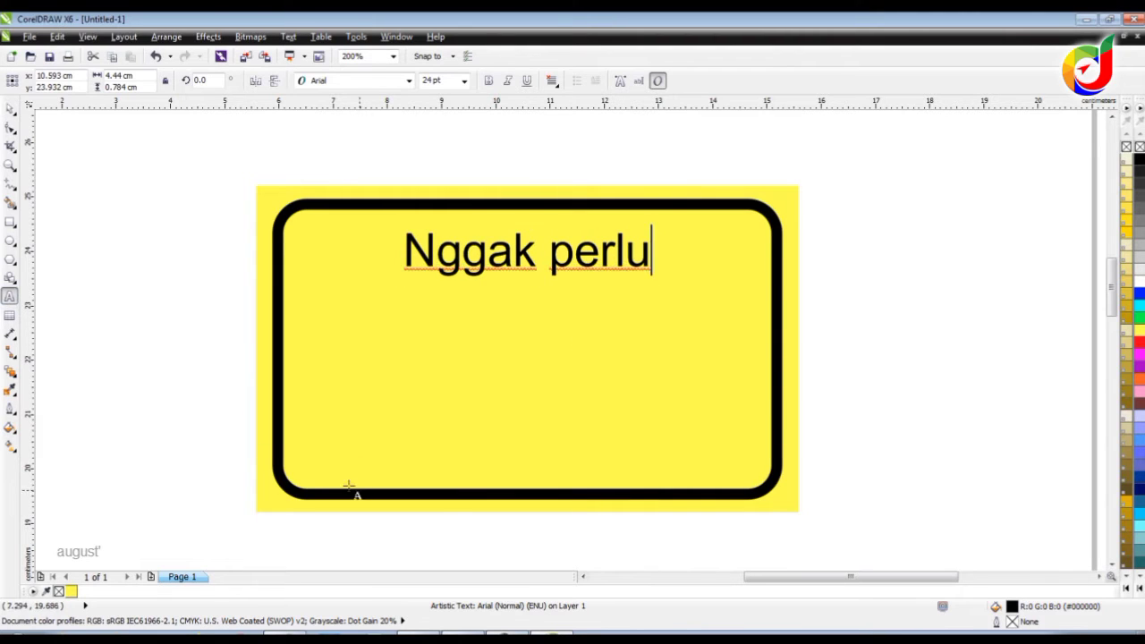
pyautogui.click(407, 447)
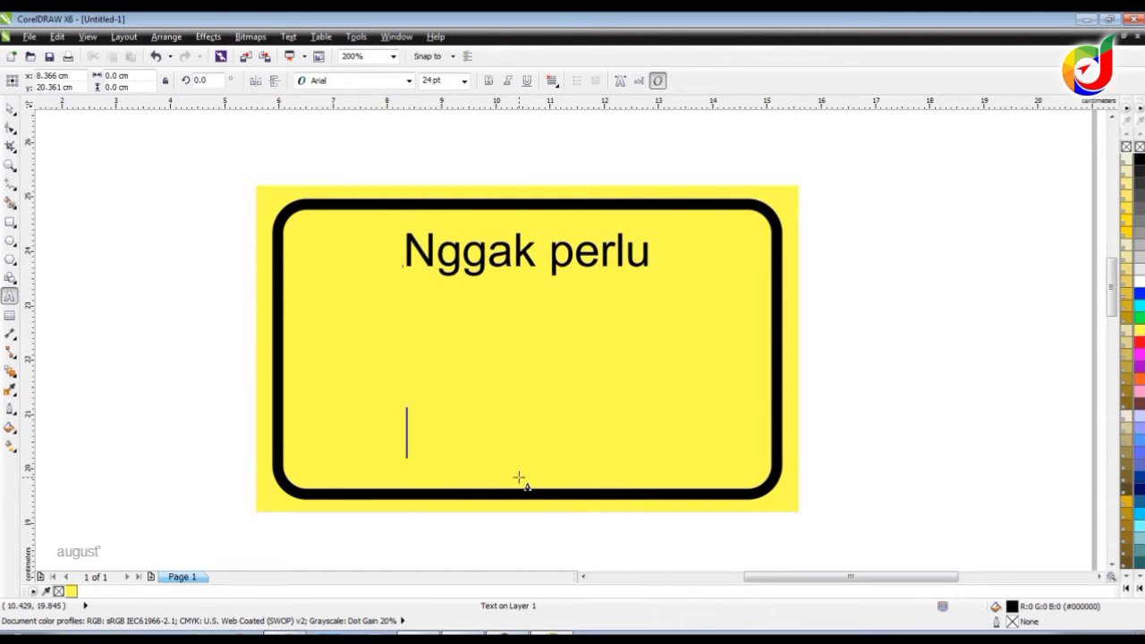
pyautogui.write('Yang')
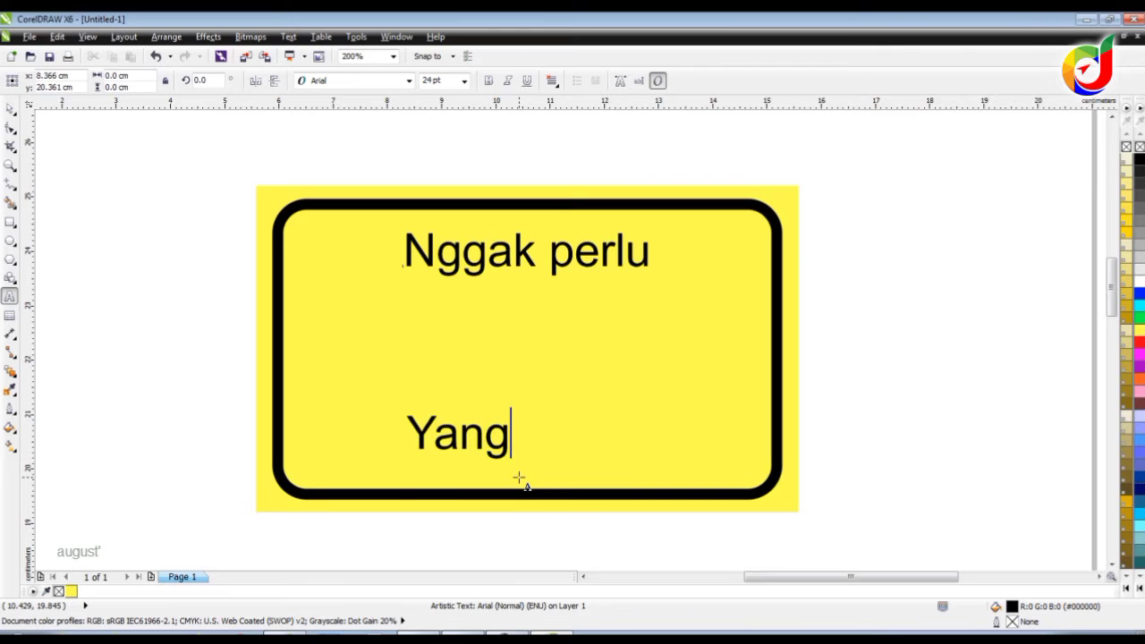
pyautogui.write(' Penting')
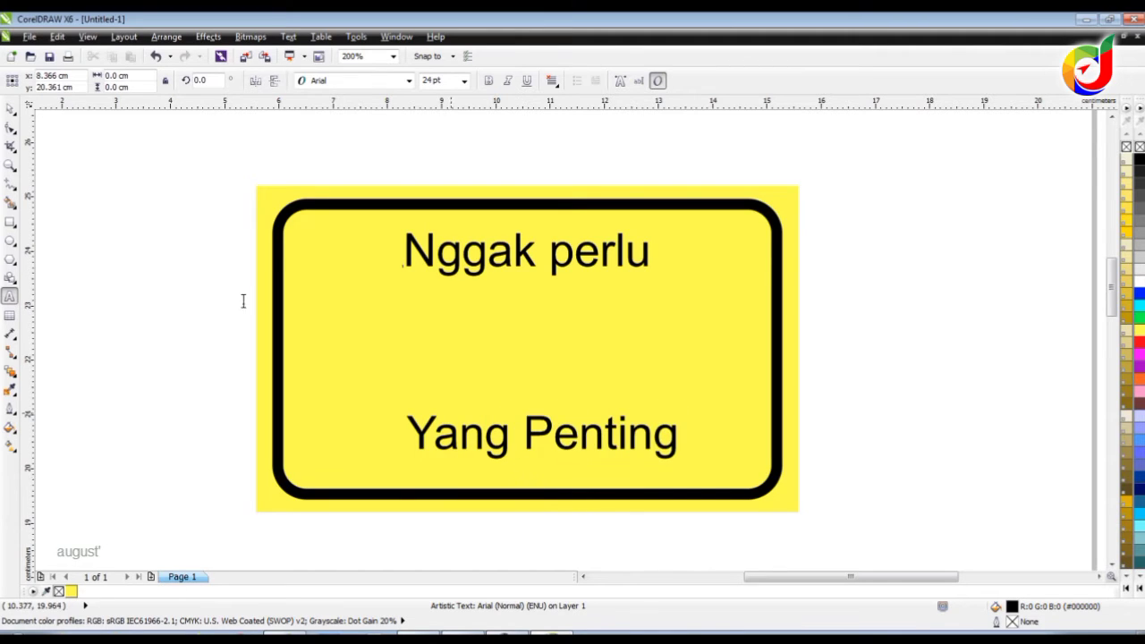
pyautogui.click(9, 107)
pyautogui.moveTo(635, 441); pyautogui.dragTo(563, 444)
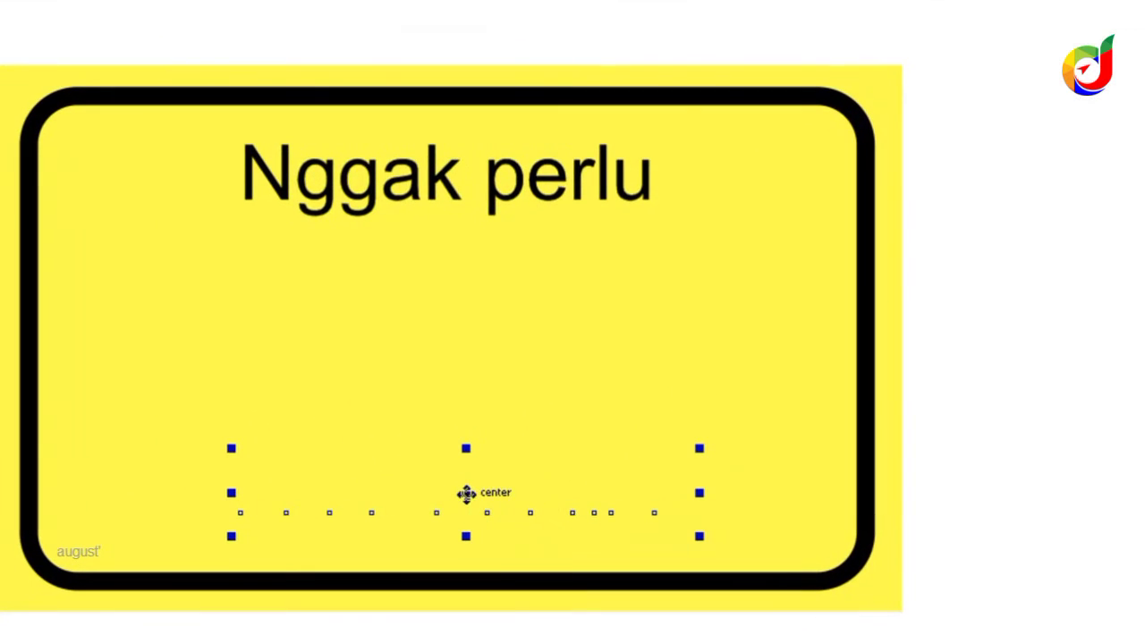
# Step: Select the "Yang Penting" text hidden behind the yellow rectangle, bring it to the front of the layer and shift it slightly left
pyautogui.click(499, 637)
pyautogui.click(482, 496)
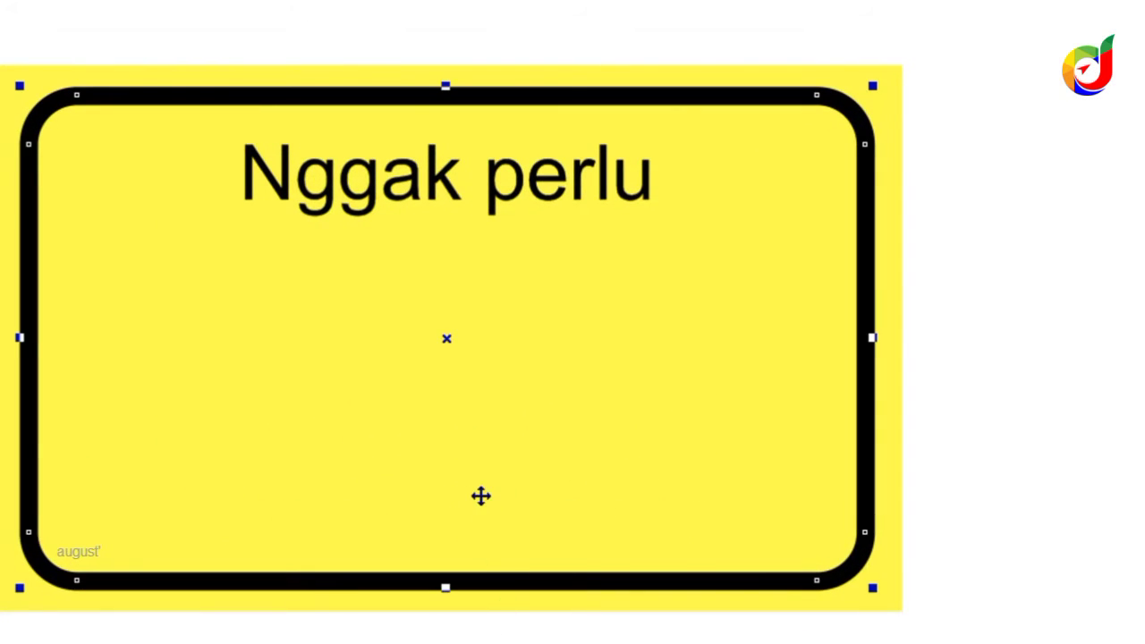
pyautogui.keyDown('alt'); pyautogui.click(480, 514); pyautogui.keyUp('alt')
pyautogui.moveTo(481, 513); pyautogui.dragTo(469, 495)
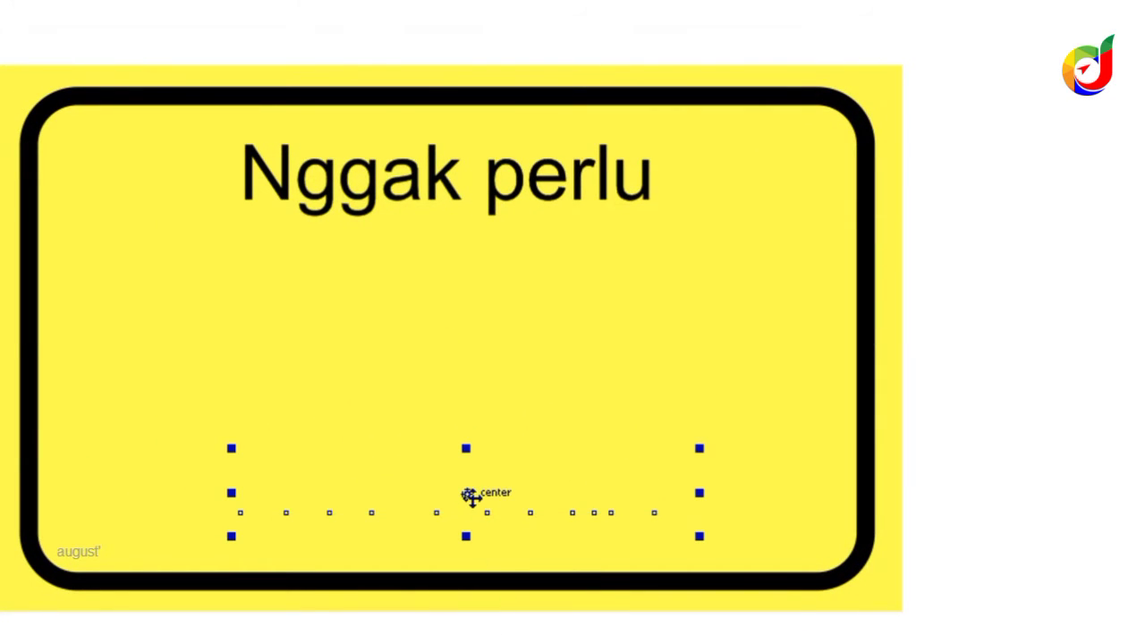
pyautogui.rightClick(468, 495)
pyautogui.moveTo(566, 274)
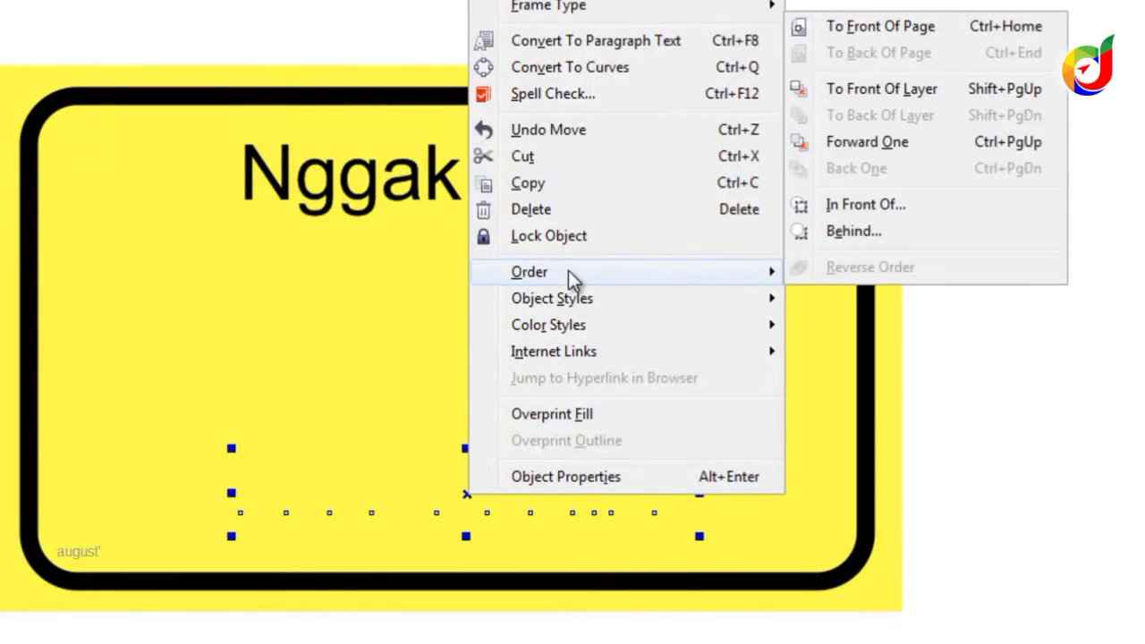
pyautogui.click(885, 91)
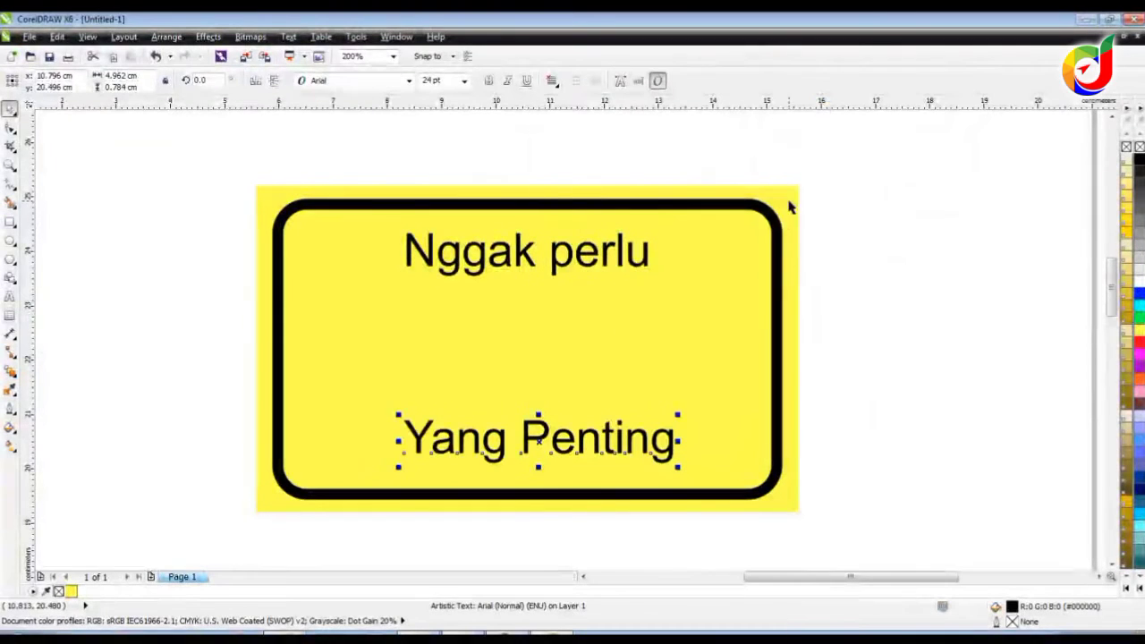
pyautogui.moveTo(623, 435); pyautogui.dragTo(599, 432)
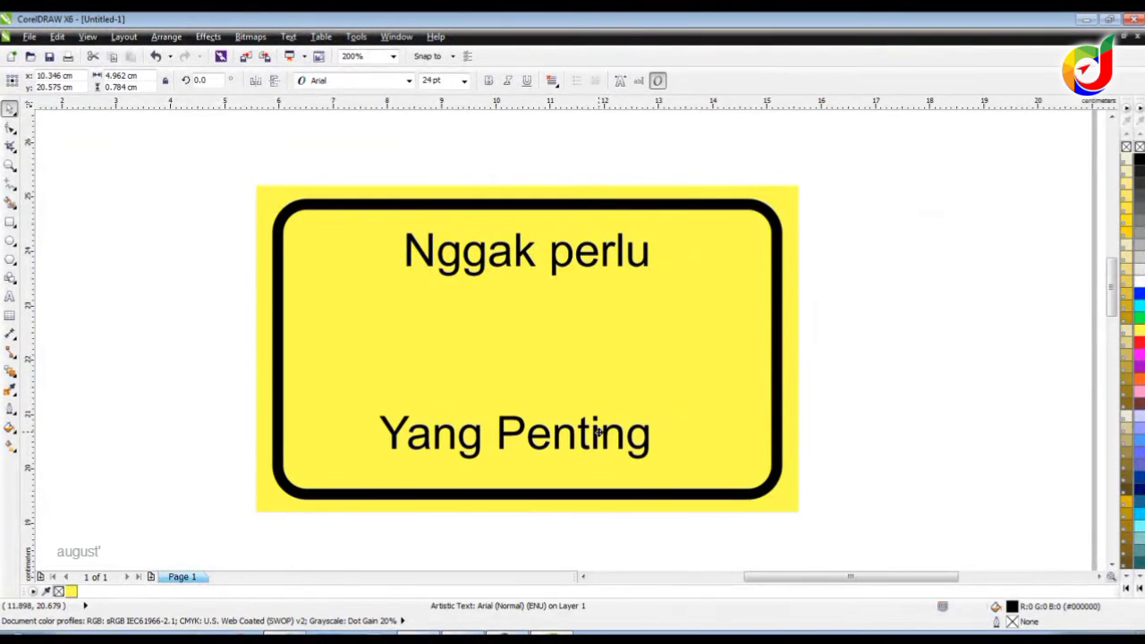
# Step: Add the text "CANTIK" directly below "Nggak perlu" as a separate text object
pyautogui.click(10, 298)
pyautogui.click(409, 306)
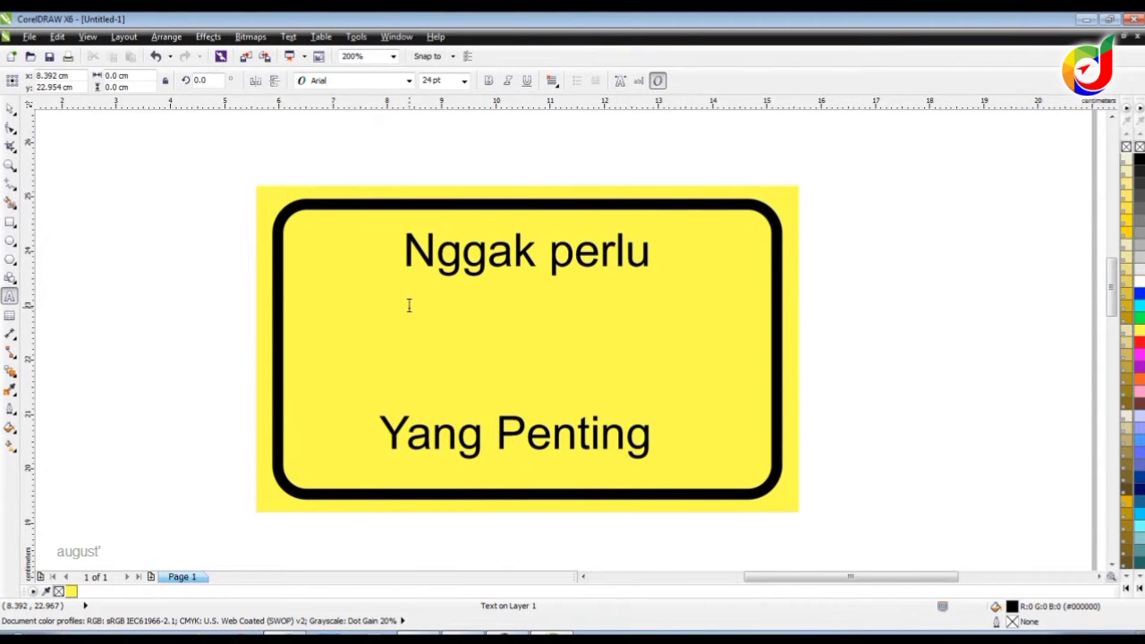
pyautogui.write('CANTIK')
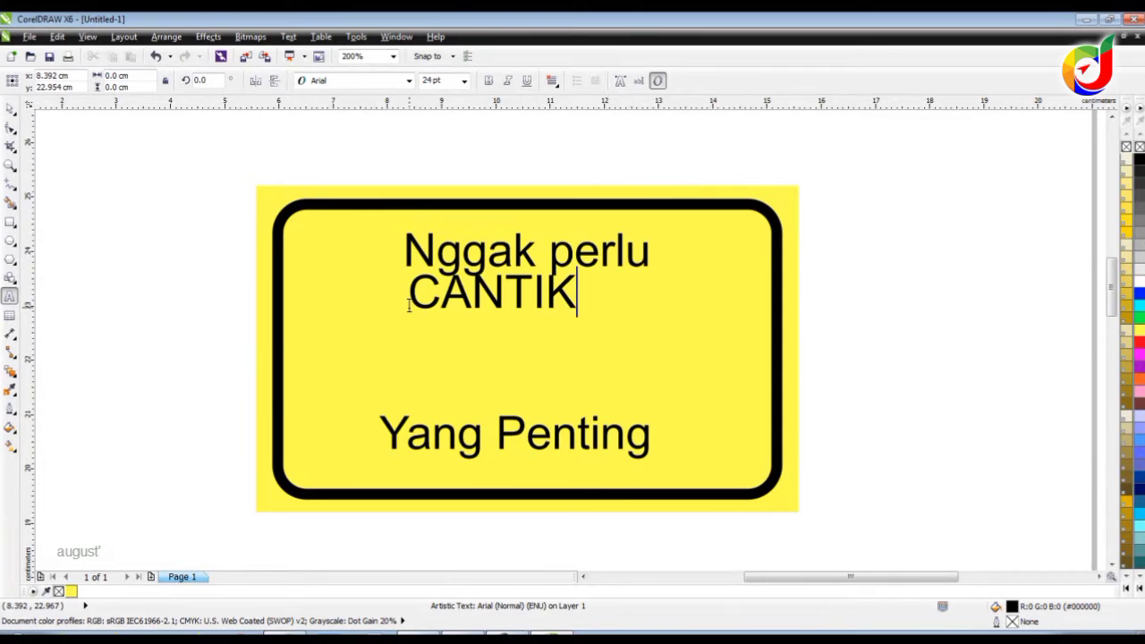
pyautogui.click(11, 107)
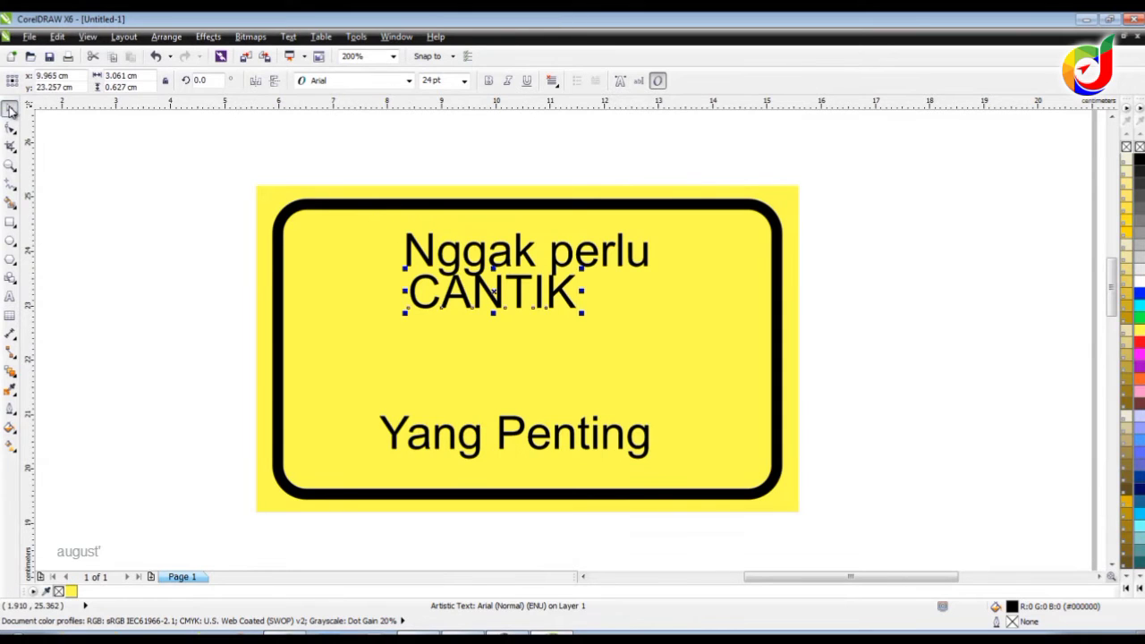
# Step: Add the text "Tidak MUNAFIK" between "CANTIK" and "Yang Penting", with its second word in capitals
pyautogui.click(9, 301)
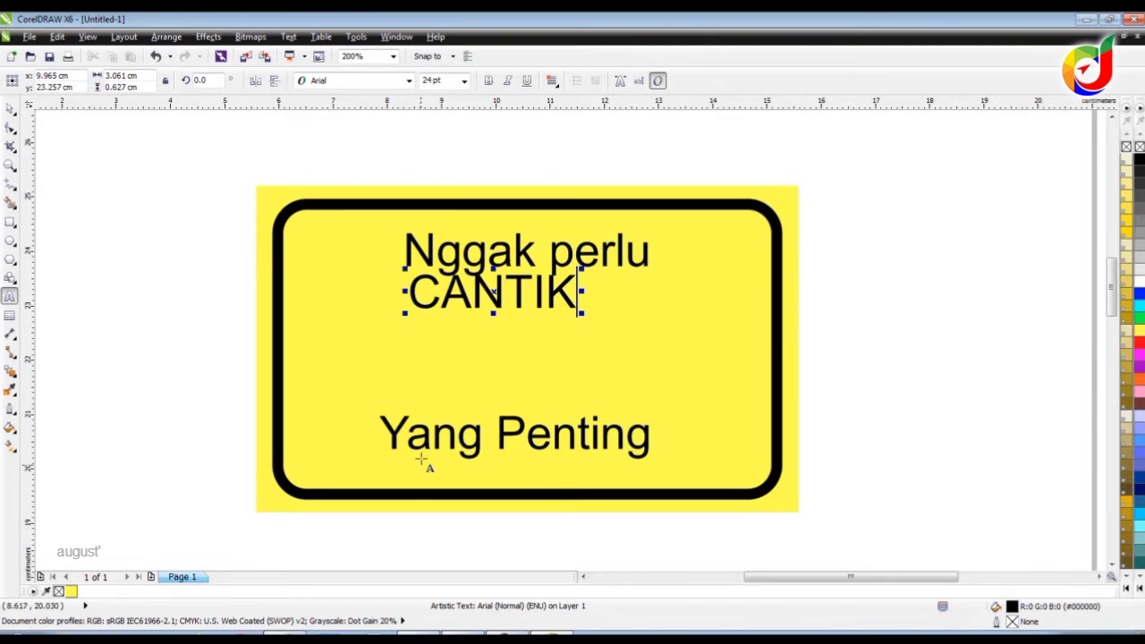
pyautogui.click(429, 379)
pyautogui.click(429, 378)
pyautogui.write('T')
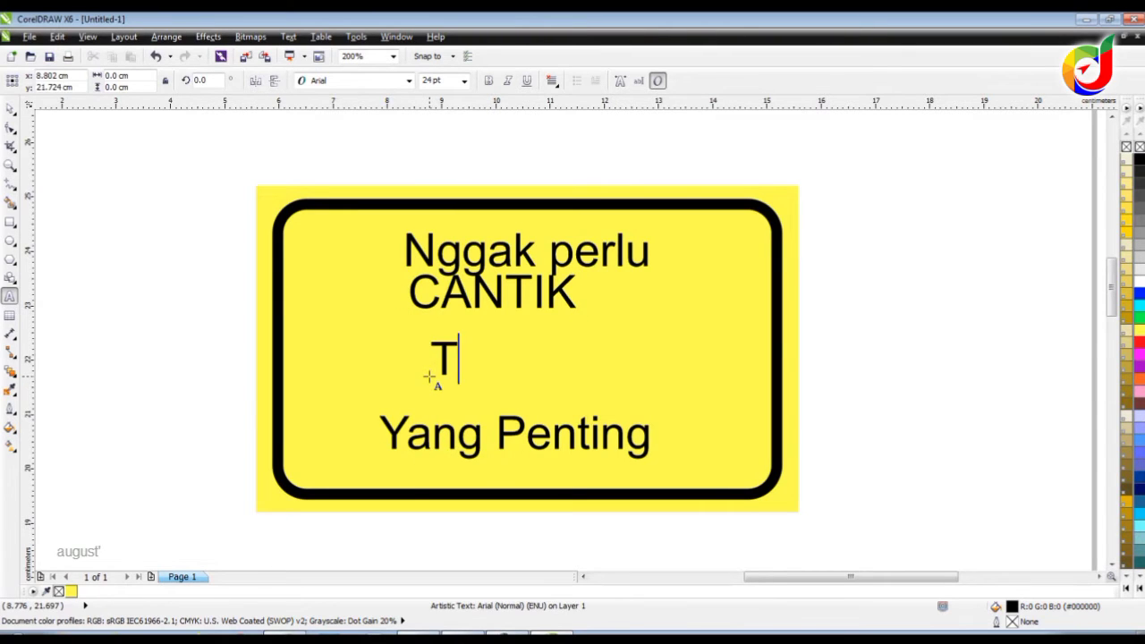
pyautogui.write('idak Munafi')
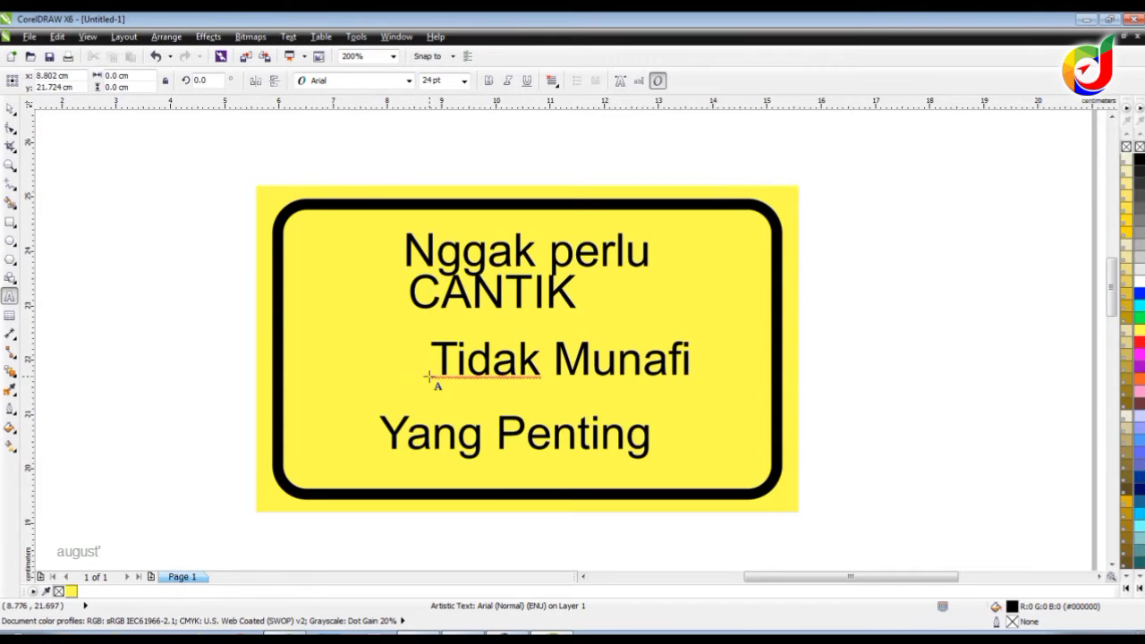
pyautogui.press('BackSpace')
pyautogui.press('BackSpace')
pyautogui.press('BackSpace')
pyautogui.press('BackSpace')
pyautogui.press('BackSpace')
pyautogui.press('BackSpace')
pyautogui.press('BackSpace')
pyautogui.press('BackSpace')
pyautogui.press('BackSpace')
pyautogui.press('BackSpace')
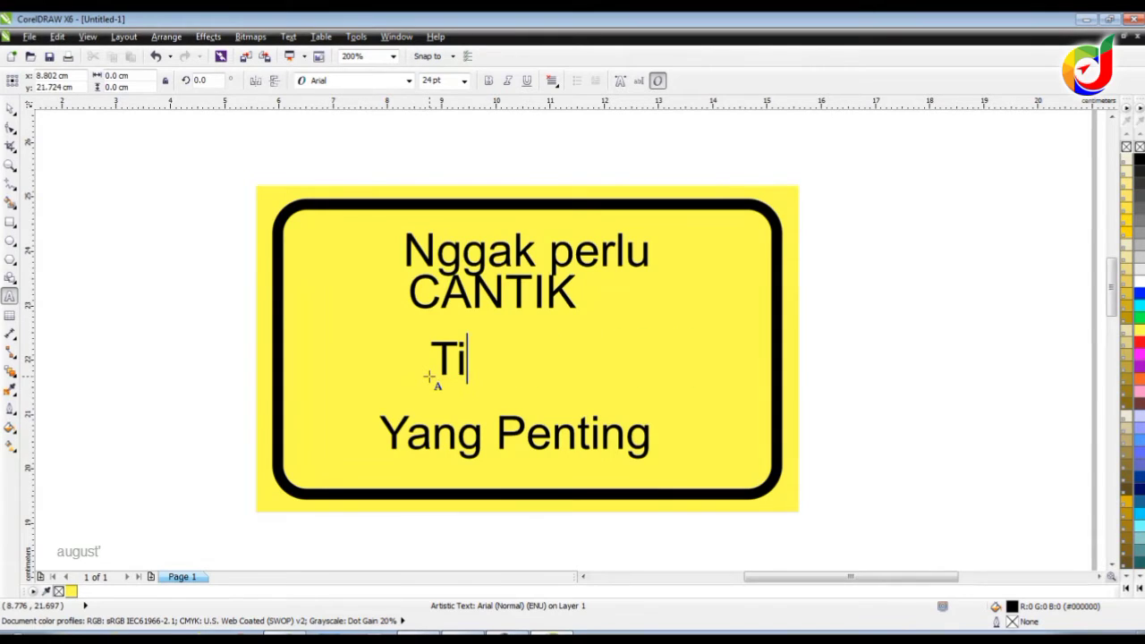
pyautogui.write('dak ')
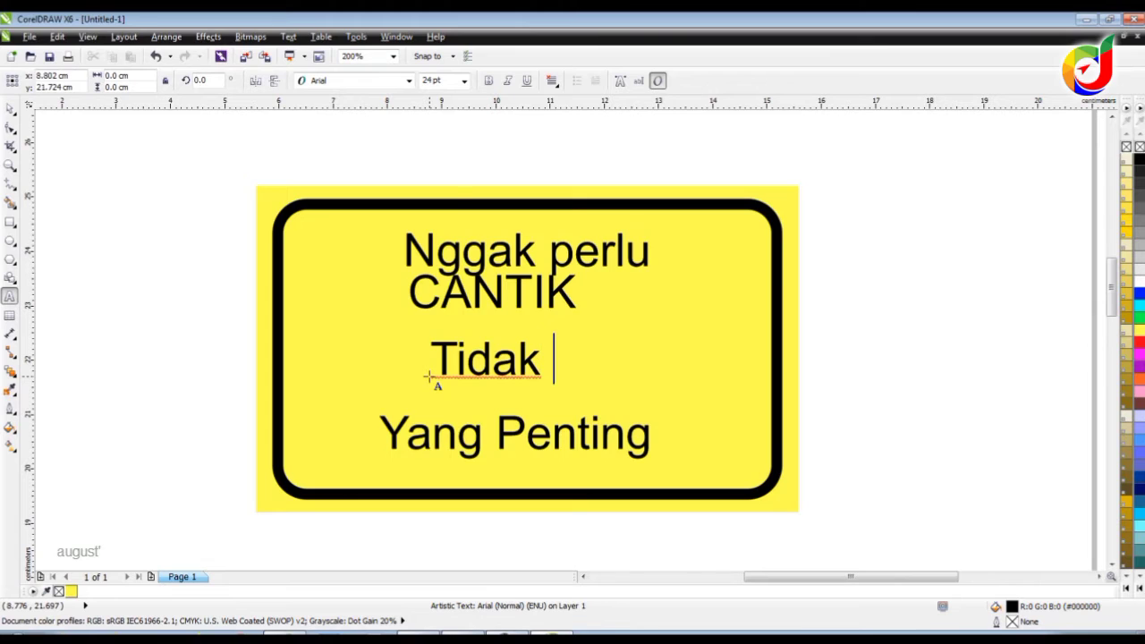
pyautogui.write('MUNAFIK')
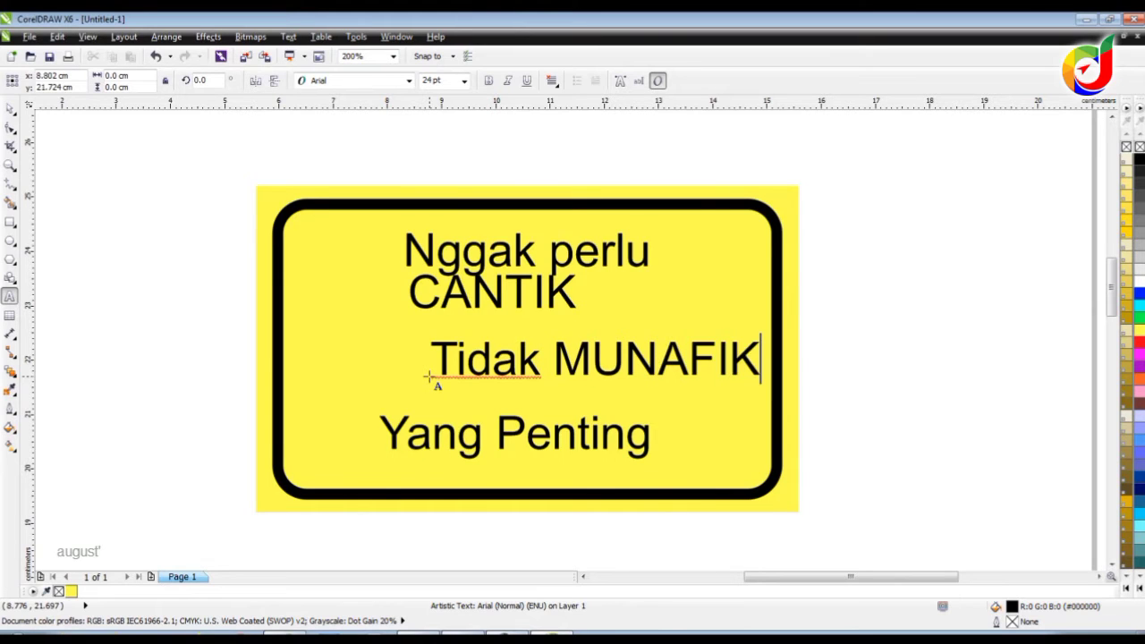
pyautogui.click(11, 107)
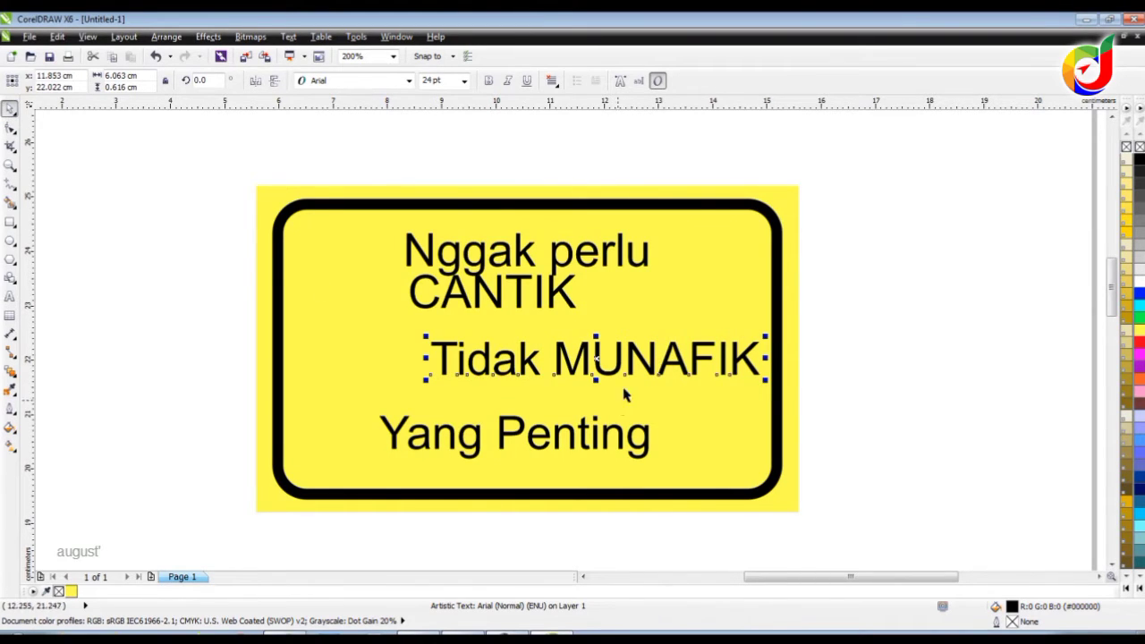
# Step: Rearrange the lines so "Yang Penting" sits just above "Tidak MUNAFIK" and "CANTIK" sits roughly centered below "Nggak perlu"
pyautogui.moveTo(639, 355); pyautogui.dragTo(572, 388)
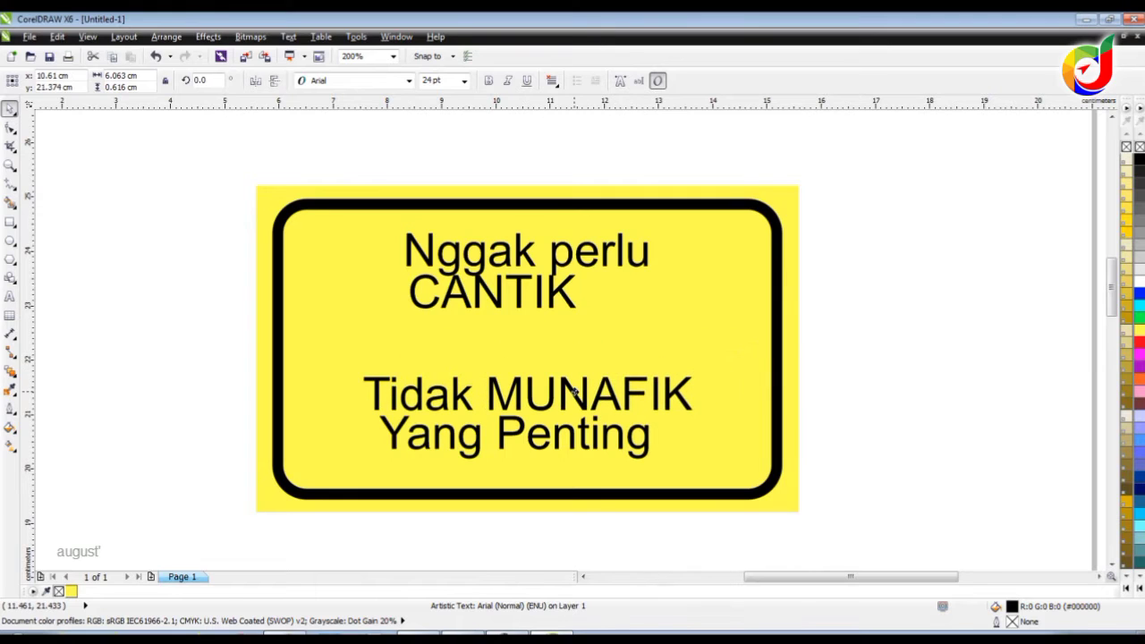
pyautogui.moveTo(585, 438); pyautogui.dragTo(595, 357)
pyautogui.moveTo(585, 404); pyautogui.dragTo(580, 431)
pyautogui.moveTo(583, 366); pyautogui.dragTo(583, 384)
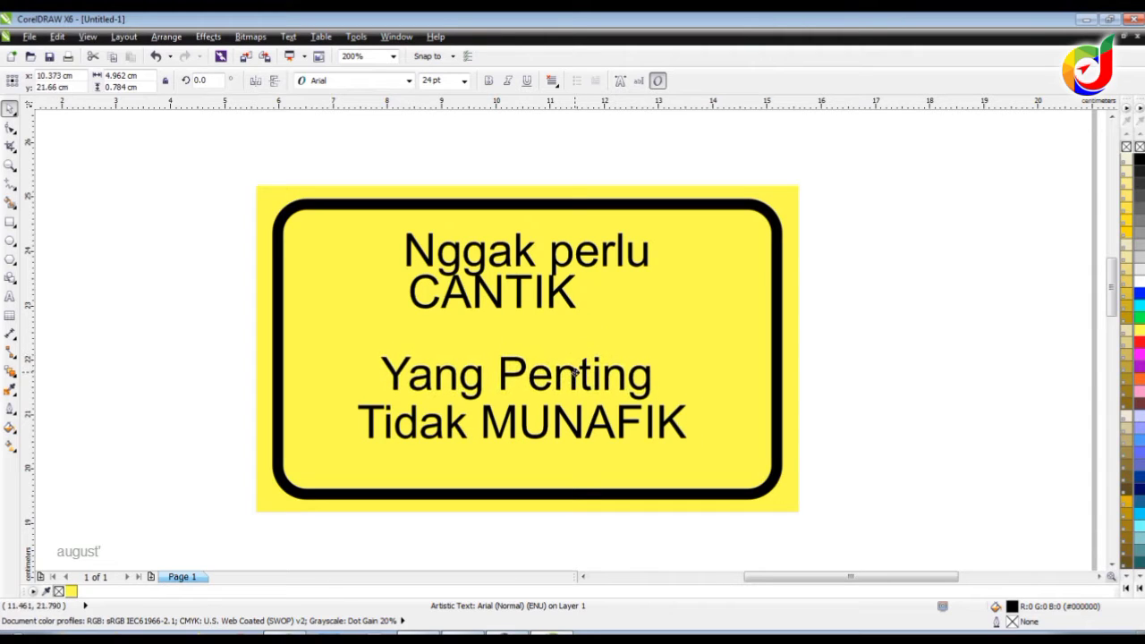
pyautogui.moveTo(556, 299); pyautogui.dragTo(594, 309)
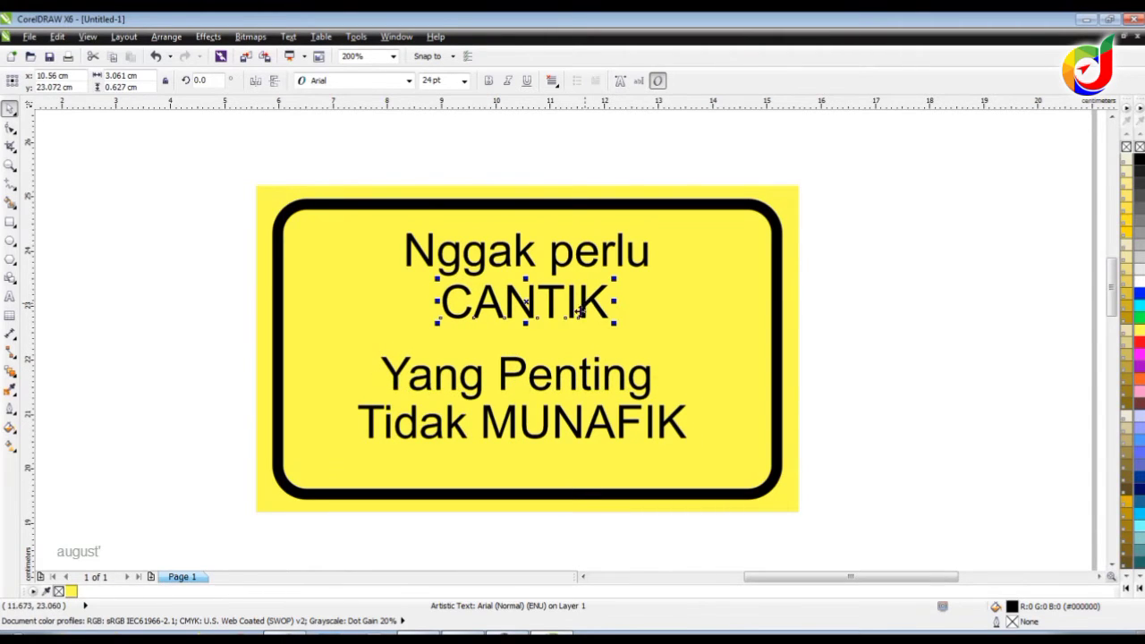
pyautogui.click(159, 398)
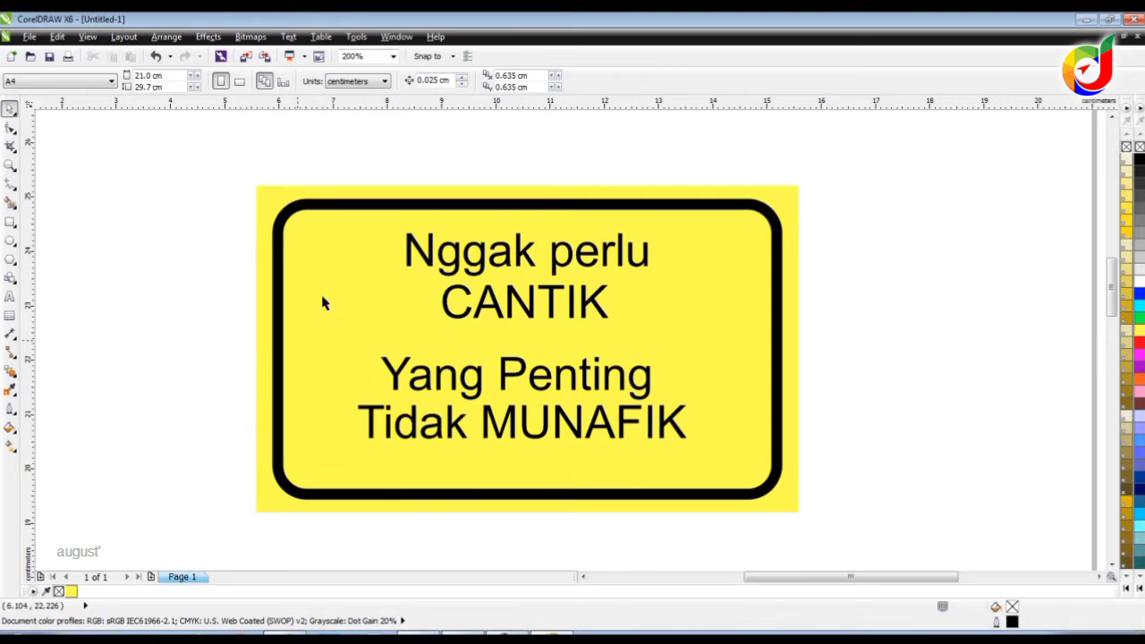
# Step: Draw a rectangle about 6.75 × 1.07 cm over the "CANTIK" text and fill it black
pyautogui.click(11, 222)
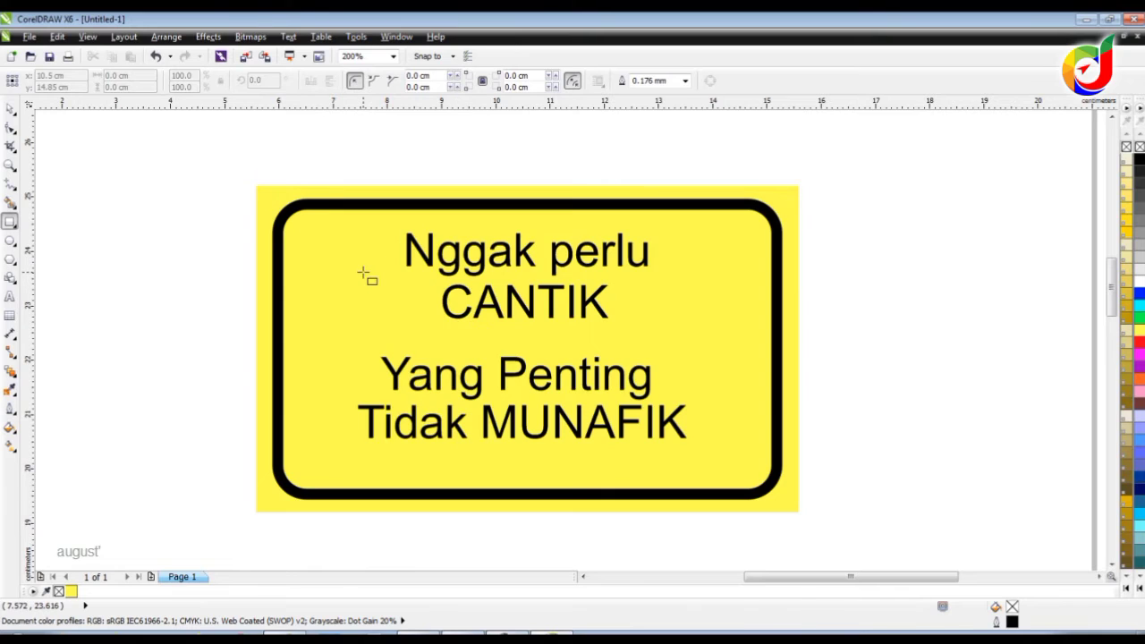
pyautogui.moveTo(336, 271); pyautogui.dragTo(704, 331)
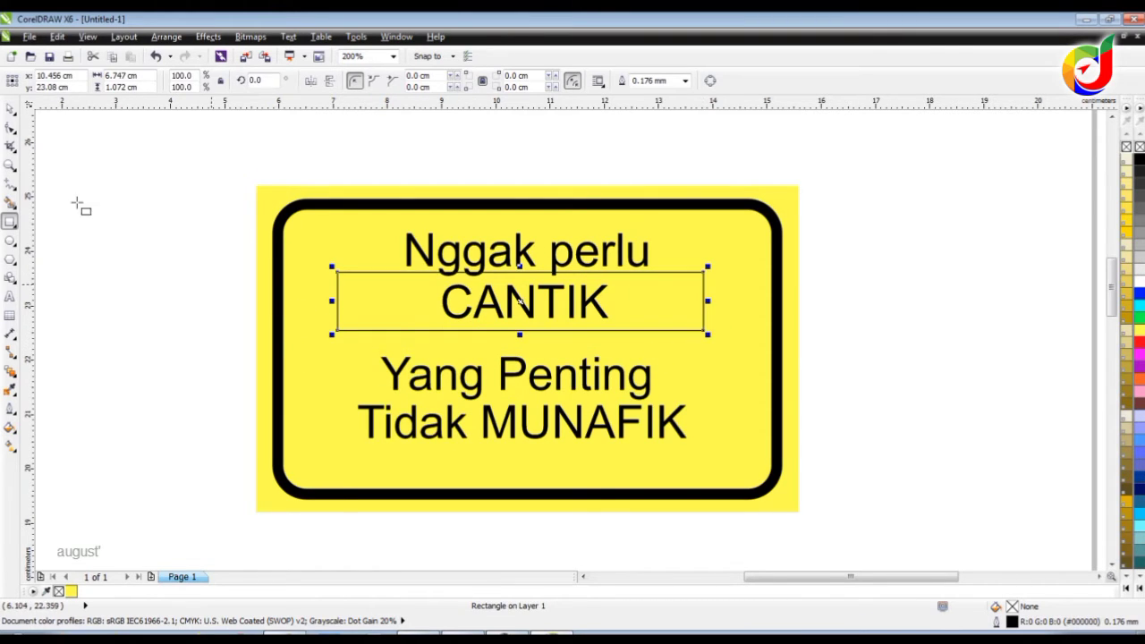
pyautogui.click(9, 110)
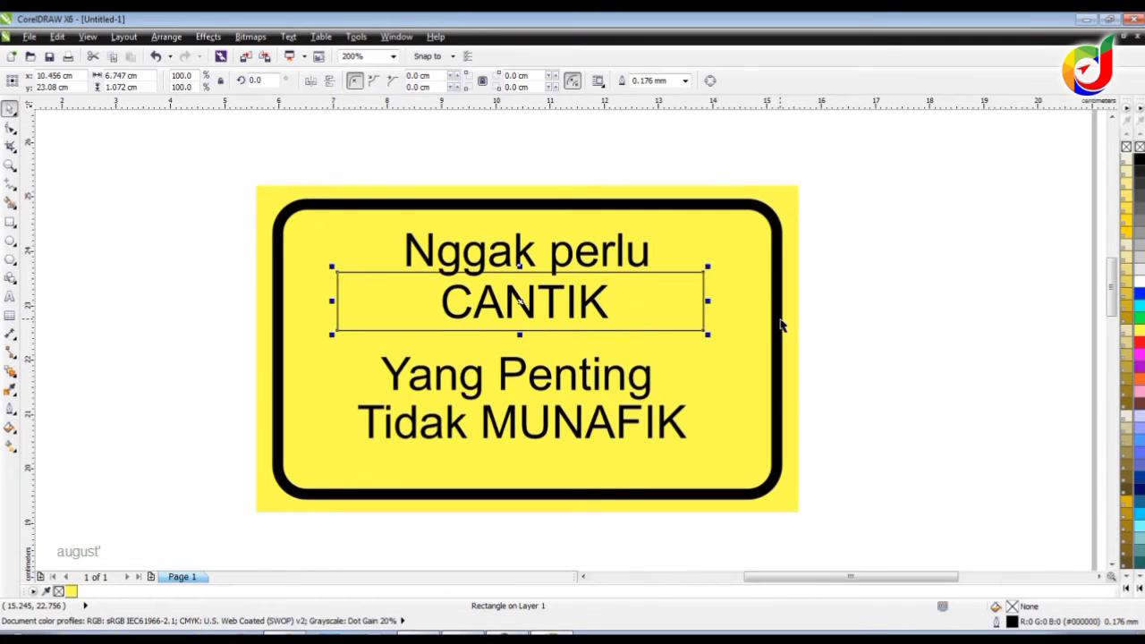
pyautogui.click(1139, 160)
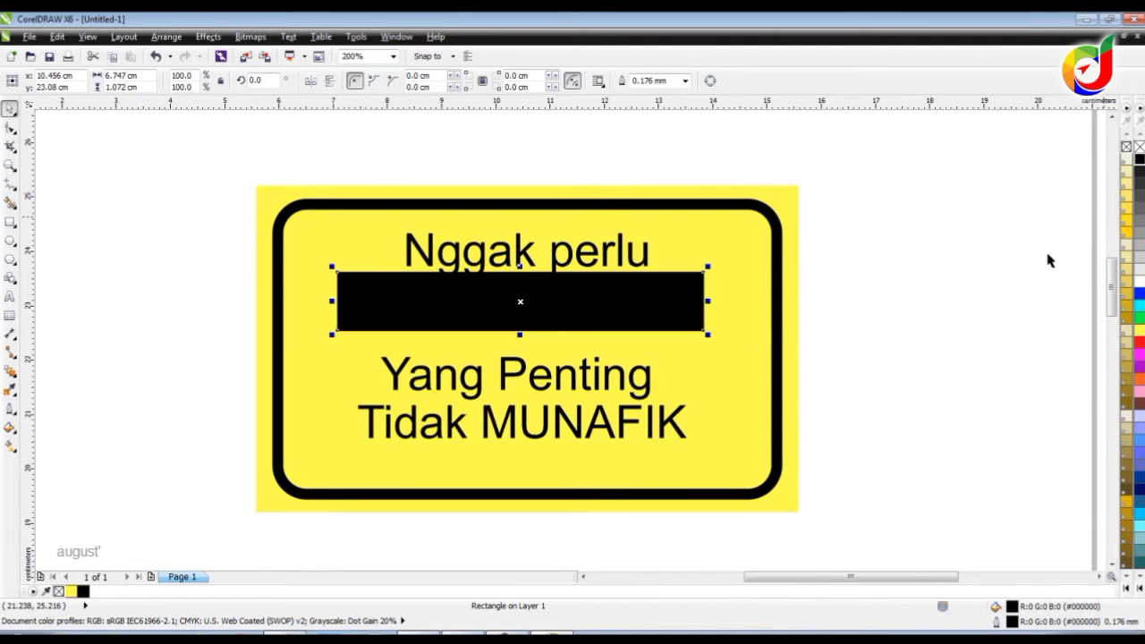
pyautogui.click(975, 312)
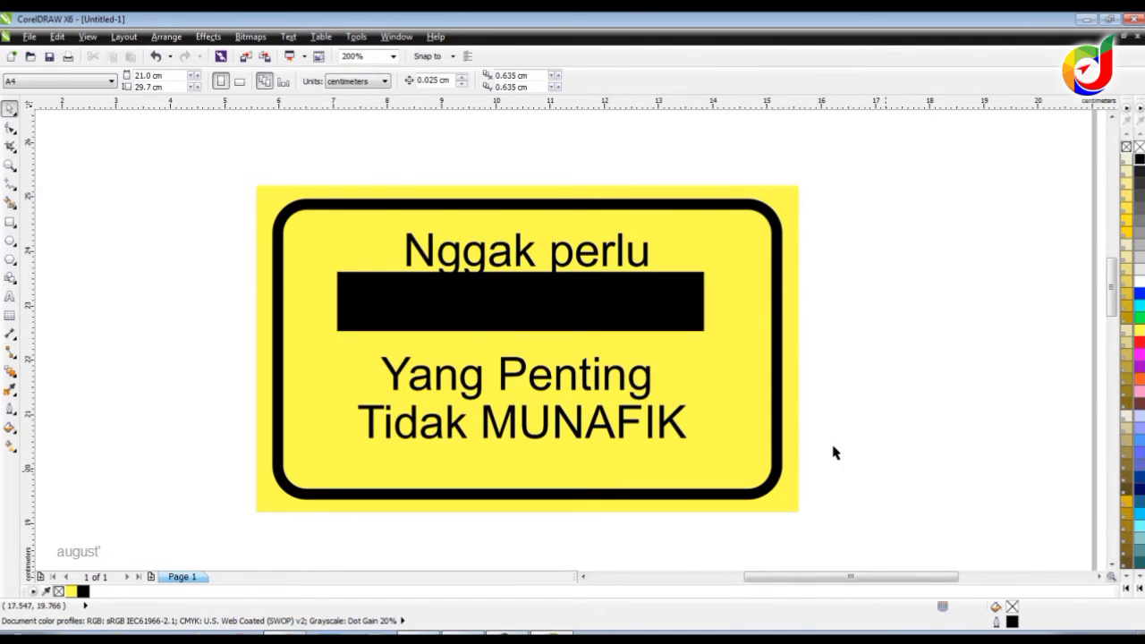
# Step: Shift the black bar slightly down until the top of the "CANTIK" text is exposed
pyautogui.click(550, 302)
pyautogui.click(853, 335)
pyautogui.click(559, 304)
pyautogui.click(872, 349)
pyautogui.click(510, 298)
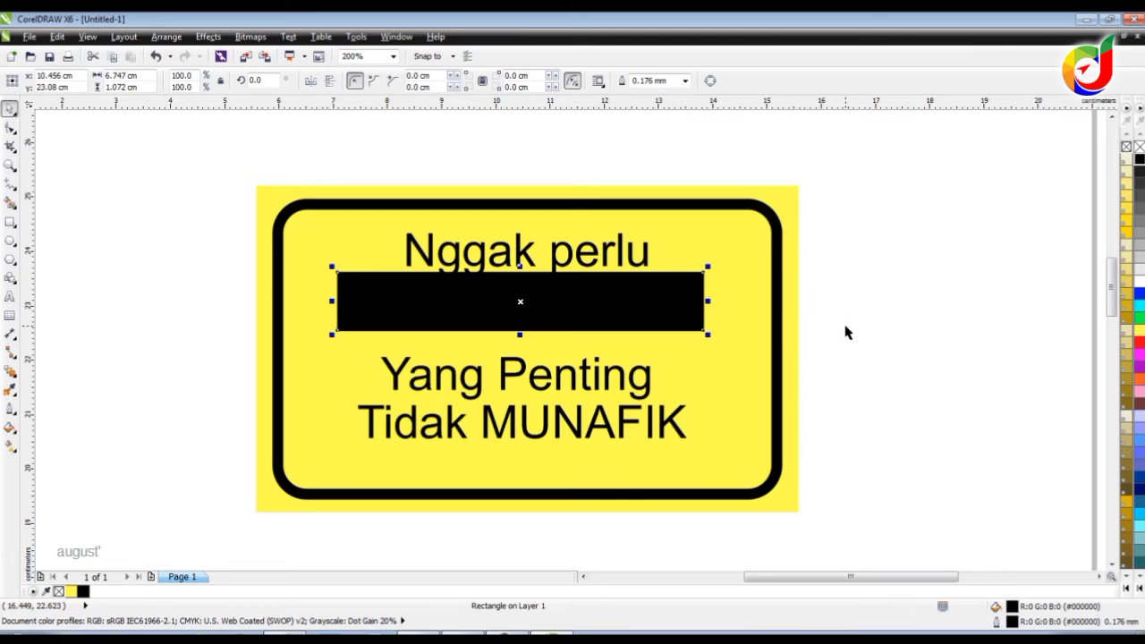
pyautogui.moveTo(673, 300); pyautogui.dragTo(672, 320)
pyautogui.click(885, 315)
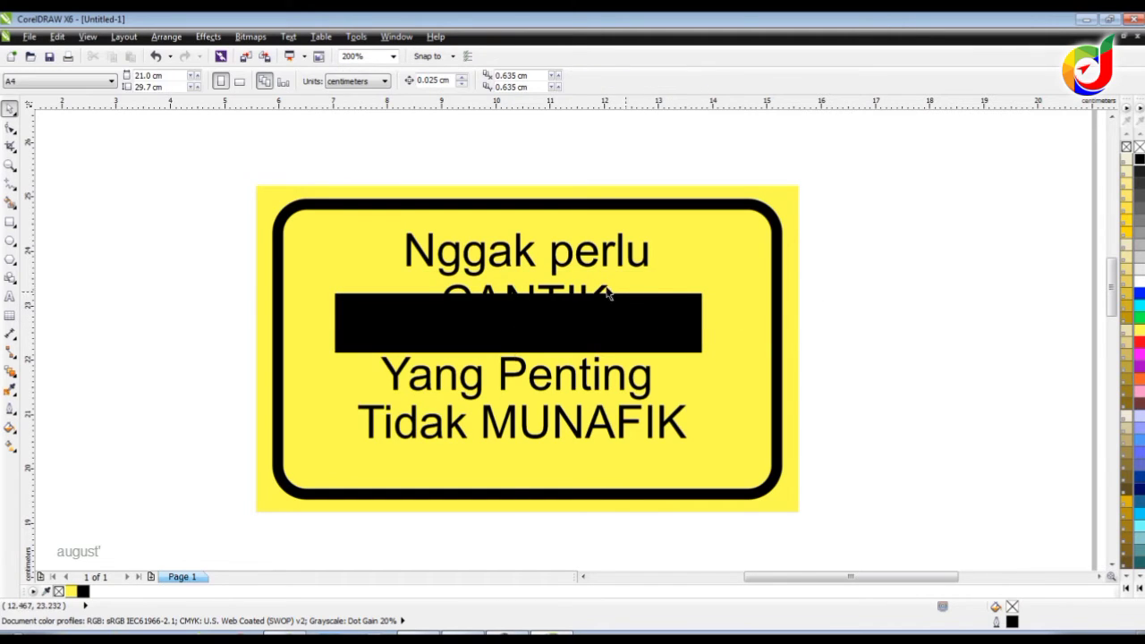
# Step: Fill the "CANTIK" text with yellow and bring it to the front of the layer
pyautogui.click(588, 295)
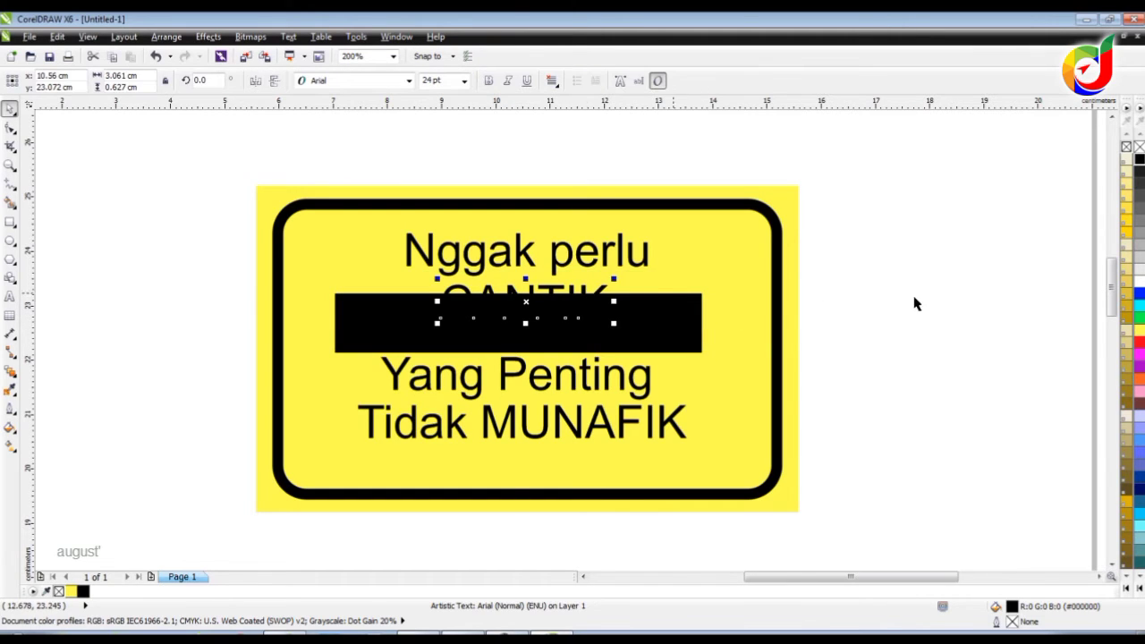
pyautogui.click(1138, 337)
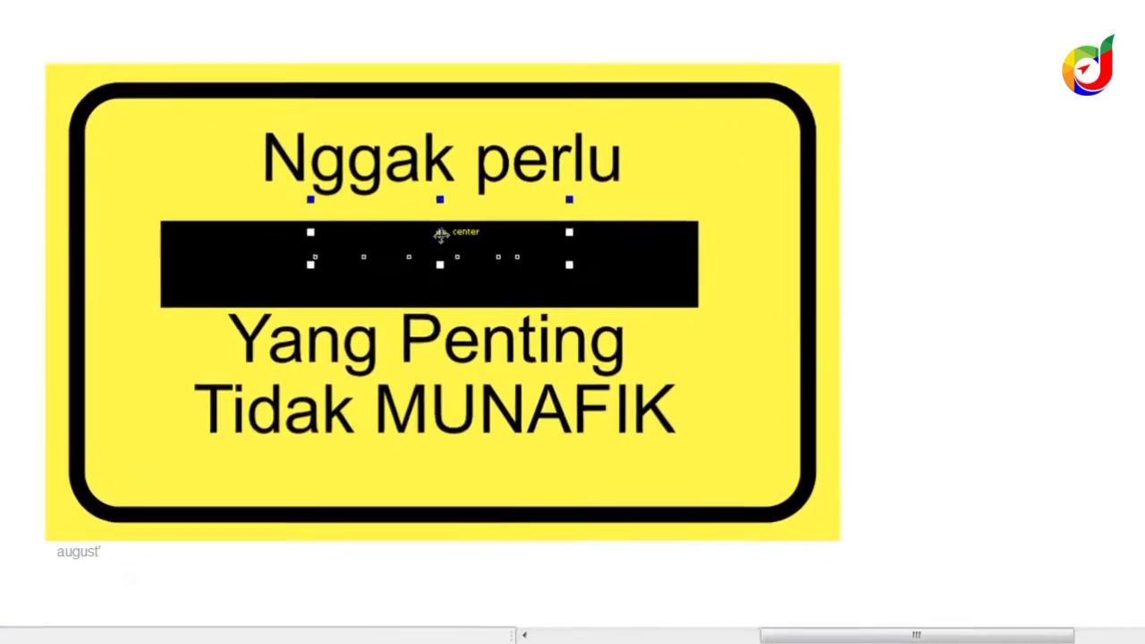
pyautogui.rightClick(485, 283)
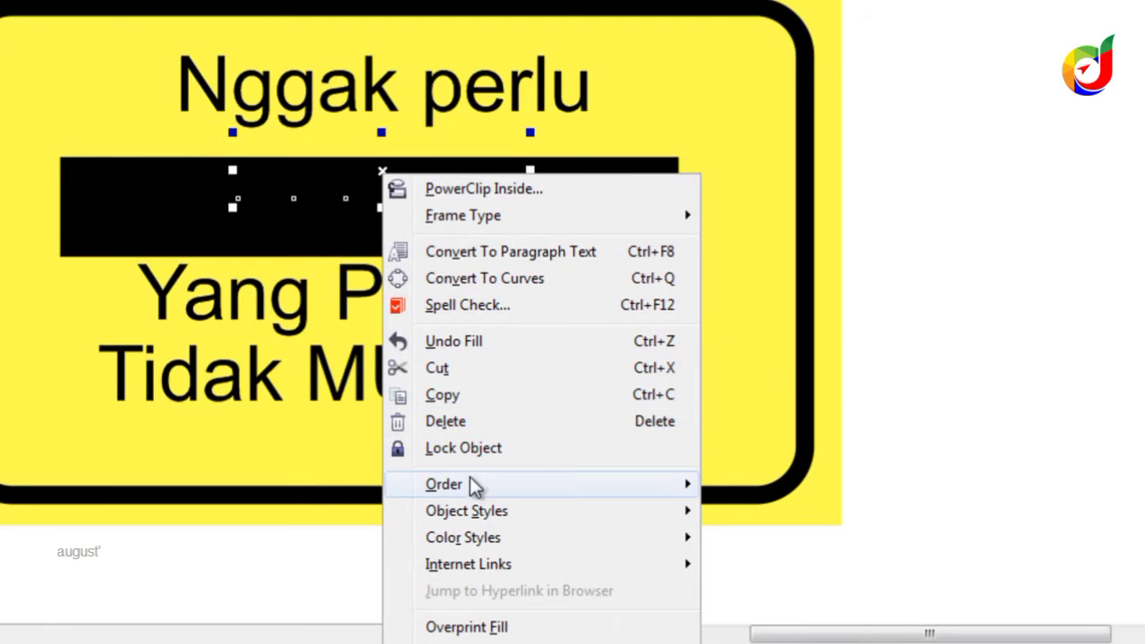
pyautogui.moveTo(470, 483)
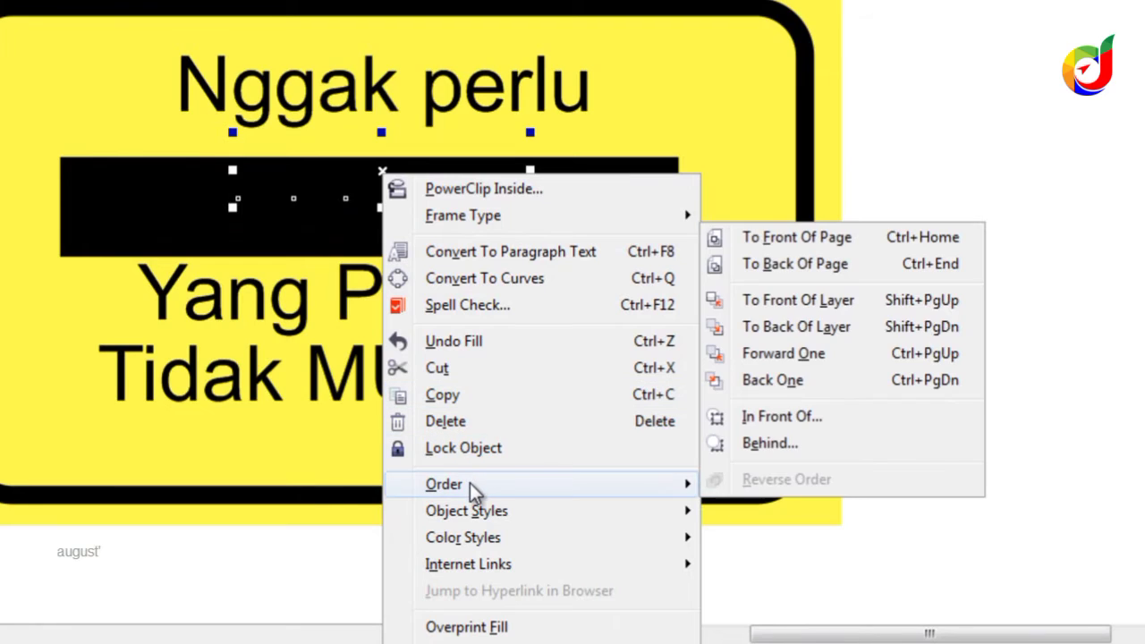
pyautogui.click(784, 302)
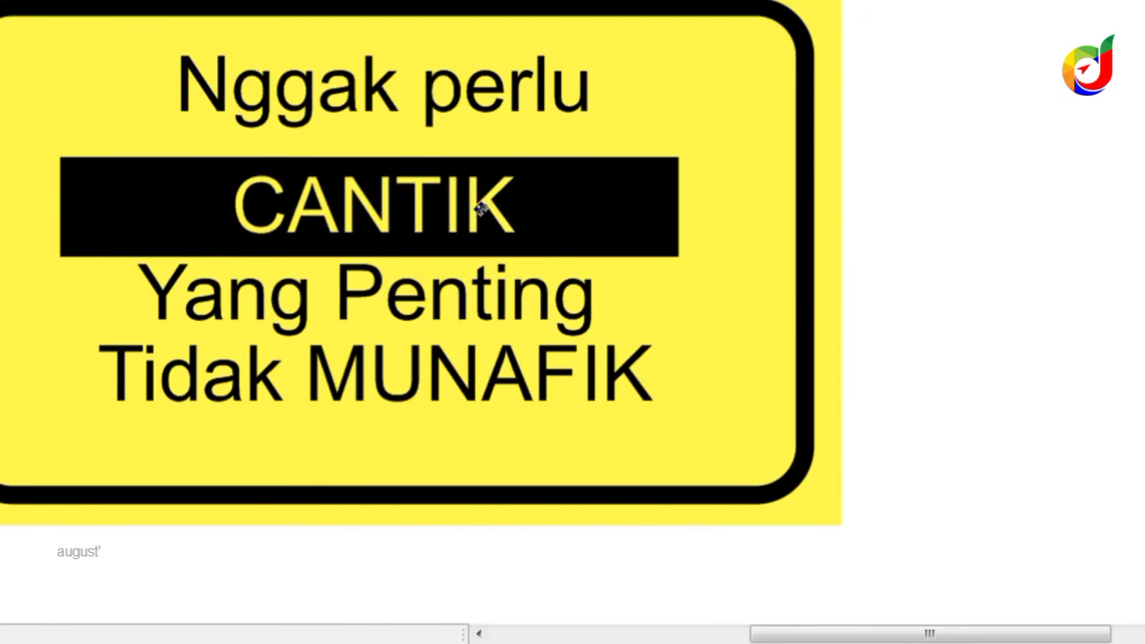
# Step: Move the upper black bar slightly up and reposition "CANTIK" so it sits roughly centered on the bar
pyautogui.click(481, 203)
pyautogui.moveTo(552, 207); pyautogui.dragTo(549, 180)
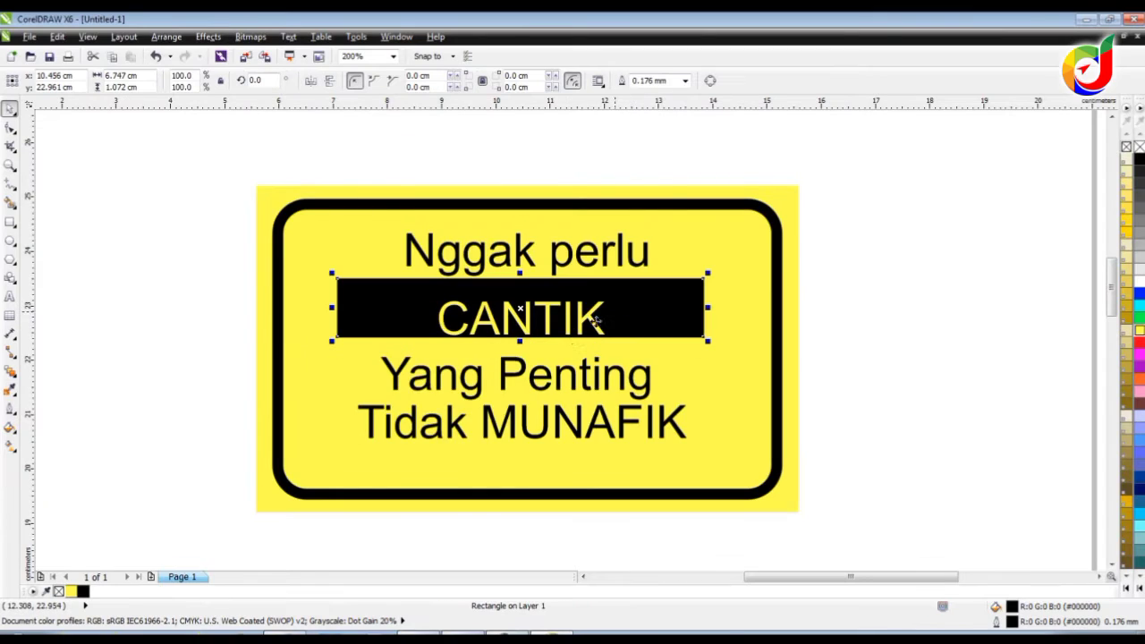
pyautogui.moveTo(575, 324); pyautogui.dragTo(577, 313)
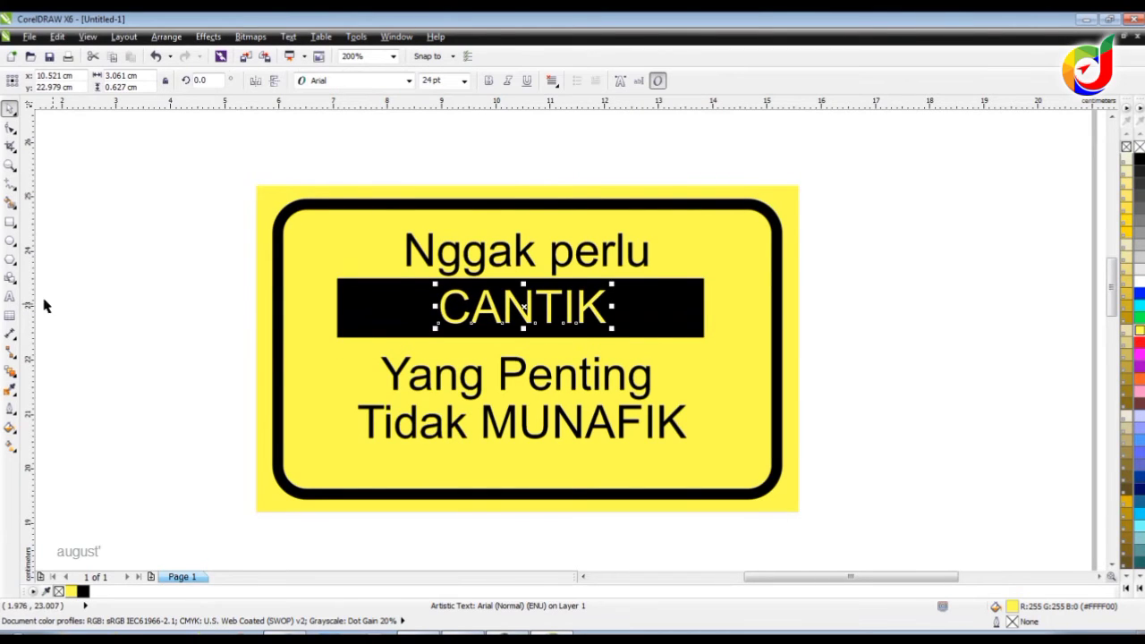
# Step: Draw a rectangle about 6.69 × 1.19 cm over the "Tidak MUNAFIK" text and fill it black
pyautogui.click(10, 223)
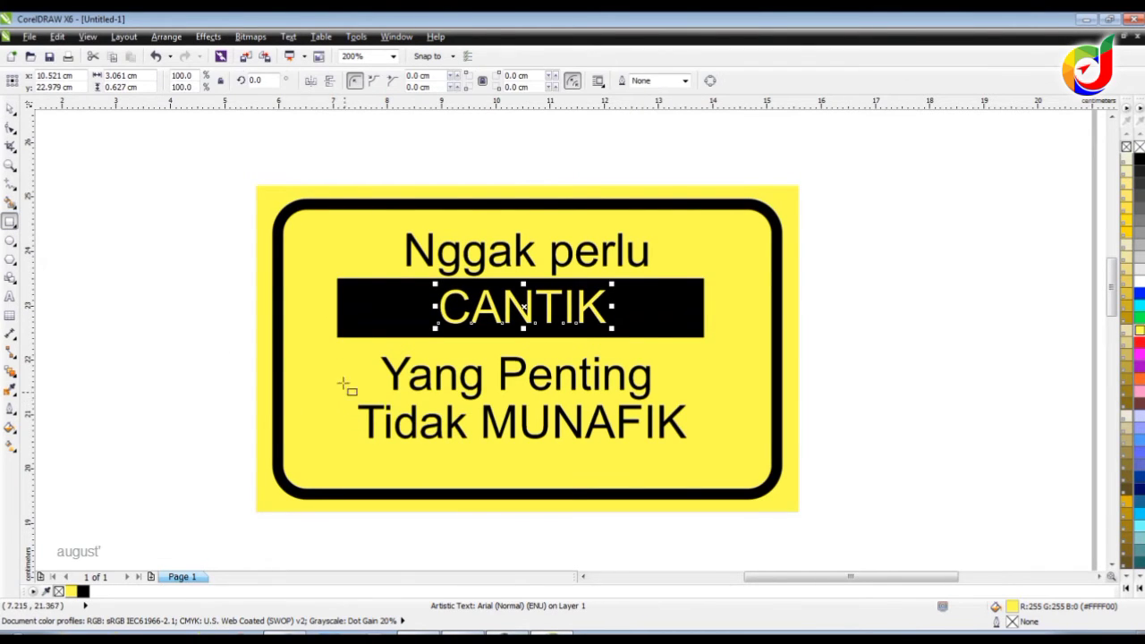
pyautogui.moveTo(339, 395); pyautogui.dragTo(705, 460)
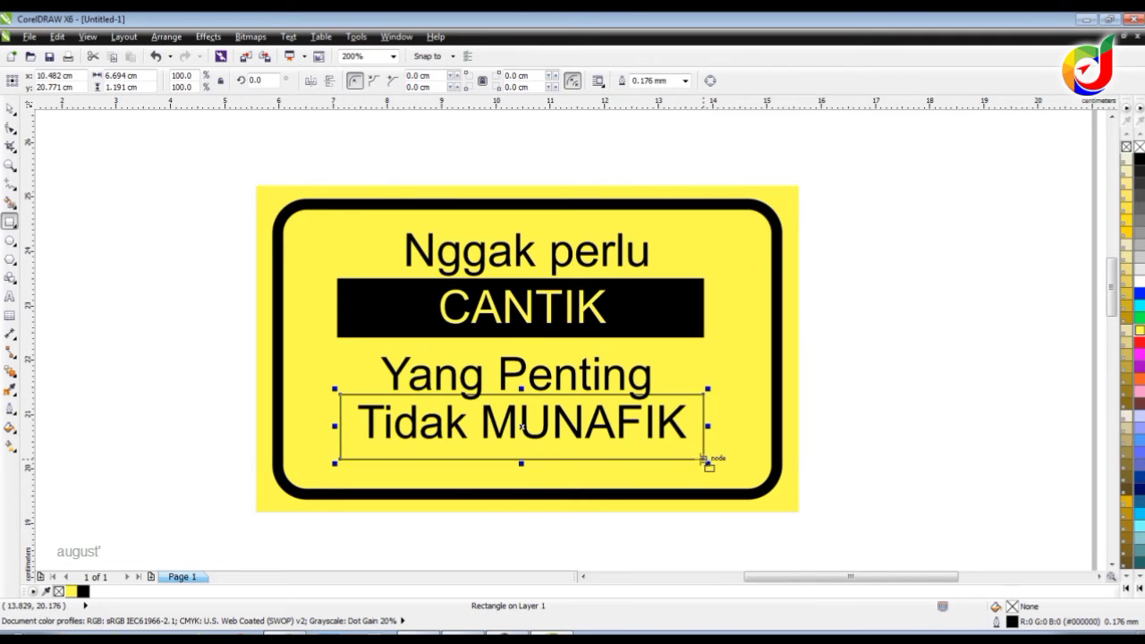
pyautogui.click(11, 109)
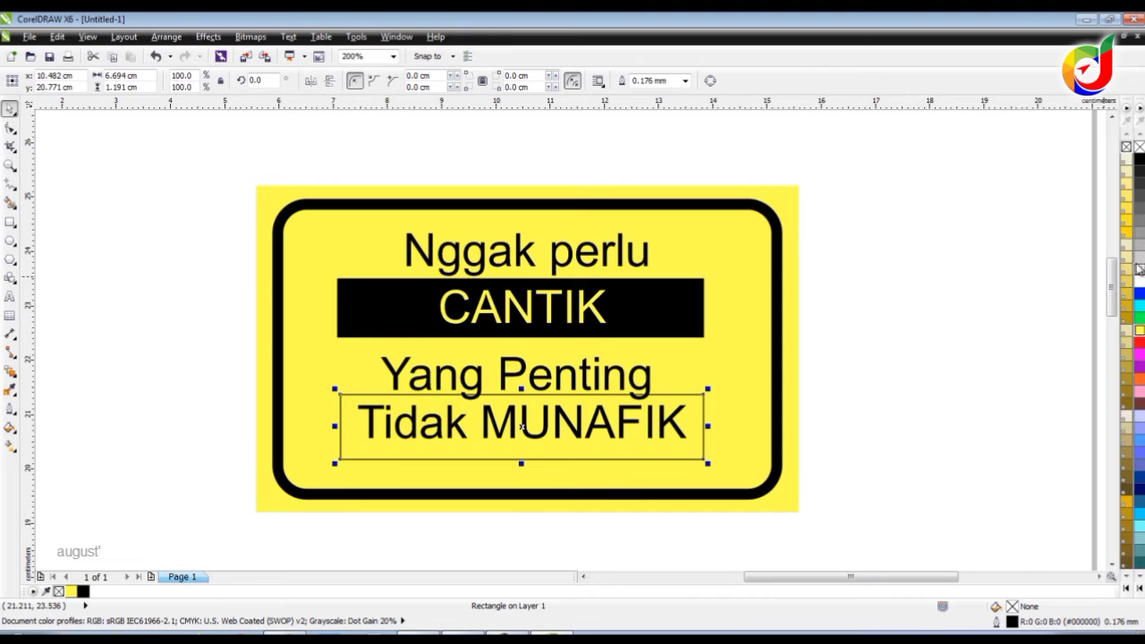
pyautogui.click(1139, 159)
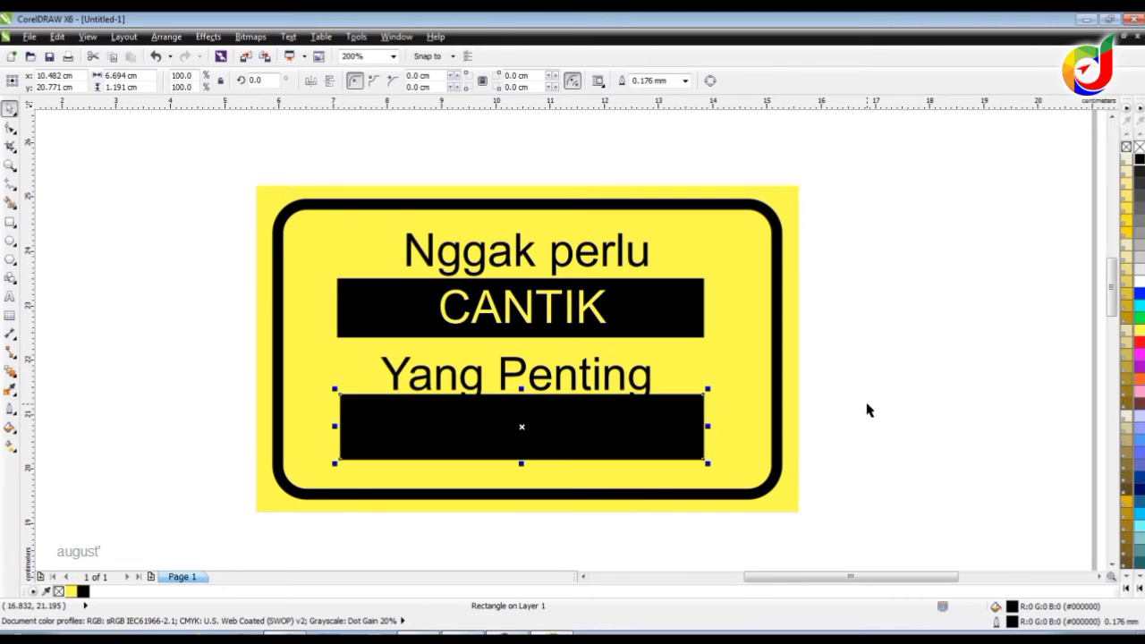
# Step: Lower the second black bar until the top of "Tidak MUNAFIK" is exposed, and fill that text with yellow
pyautogui.click(867, 413)
pyautogui.click(519, 431)
pyautogui.moveTo(578, 424); pyautogui.dragTo(561, 452)
pyautogui.click(564, 415)
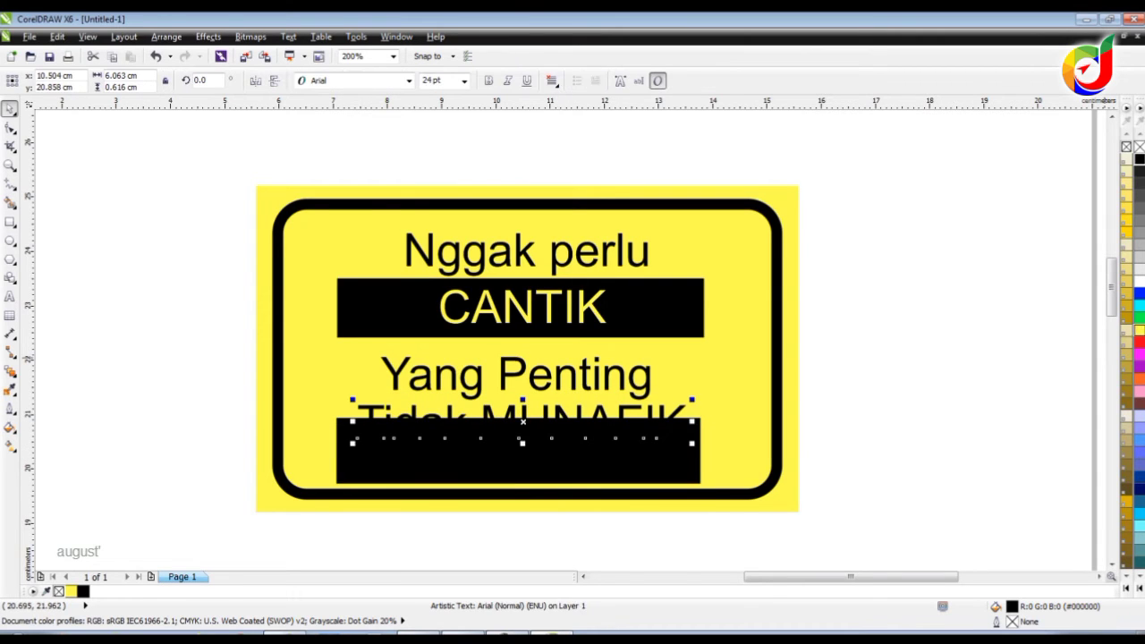
pyautogui.click(1139, 331)
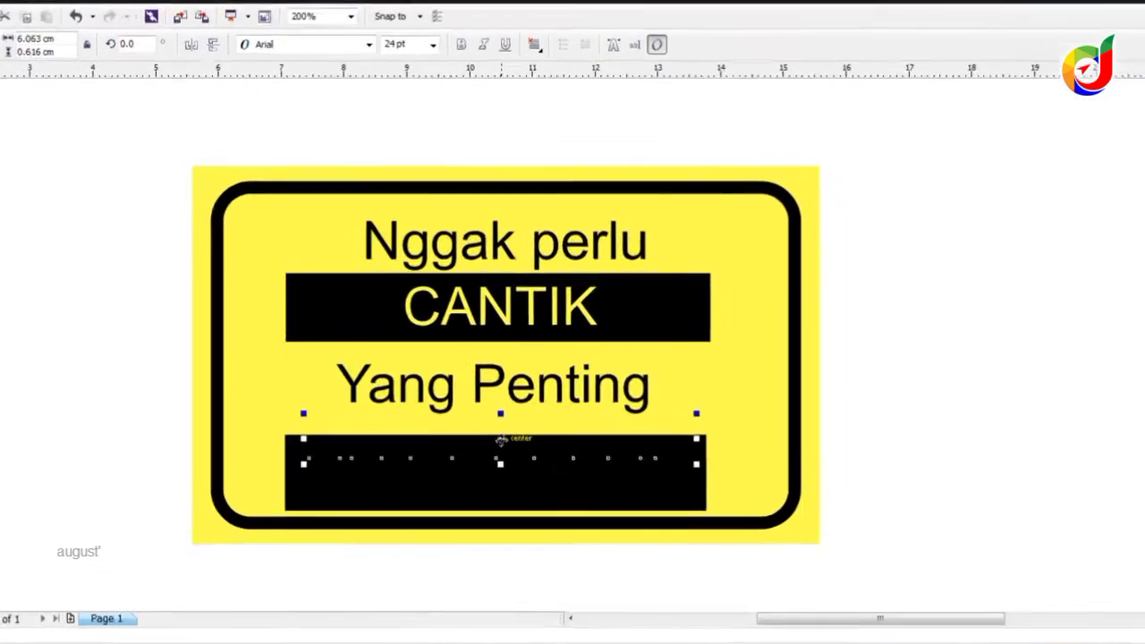
# Step: Bring "Tidak MUNAFIK" to the front of the layer and move it down onto the lower black bar
pyautogui.rightClick(524, 421)
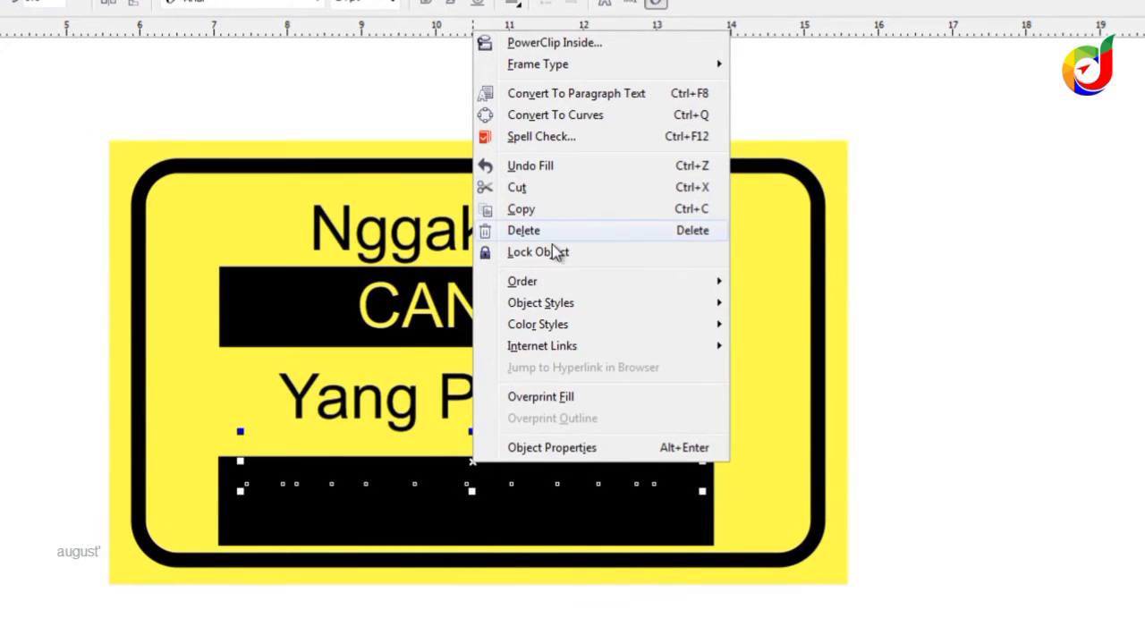
pyautogui.moveTo(522, 281)
pyautogui.click(813, 133)
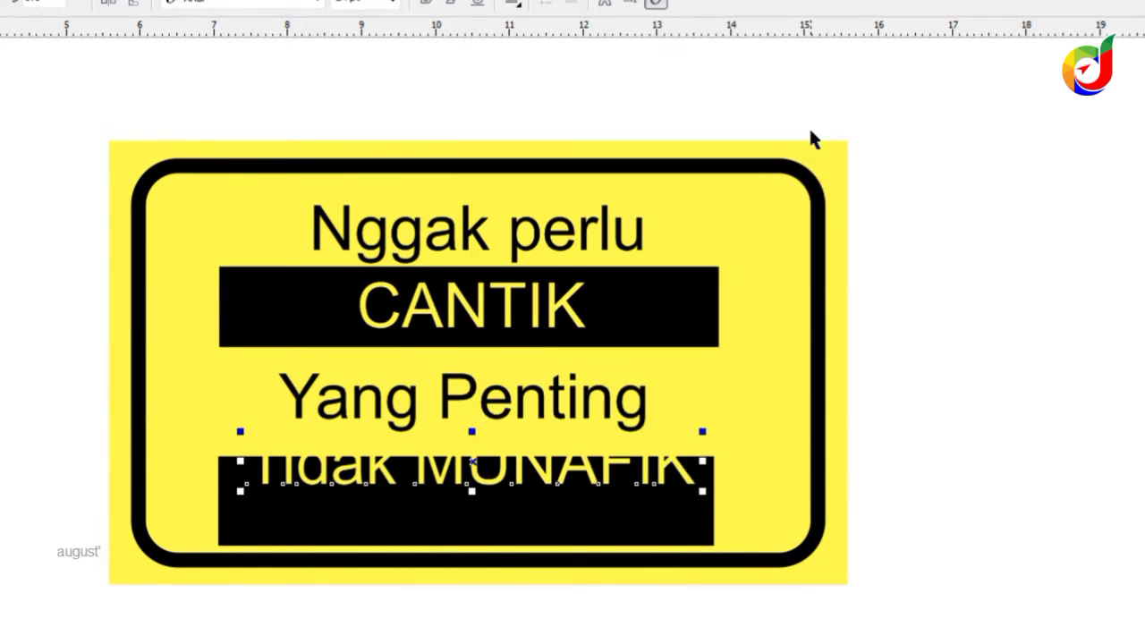
pyautogui.moveTo(664, 459); pyautogui.dragTo(653, 491)
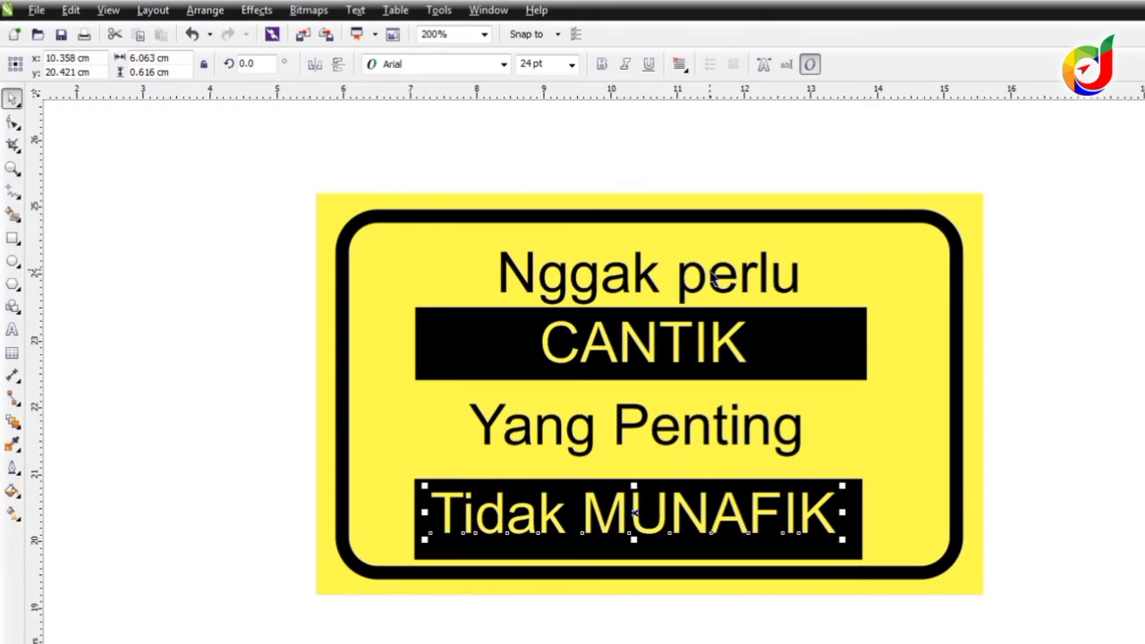
# Step: Capitalize the second word of the first text line so that it reads "Nggak Perlu"
pyautogui.click(712, 279)
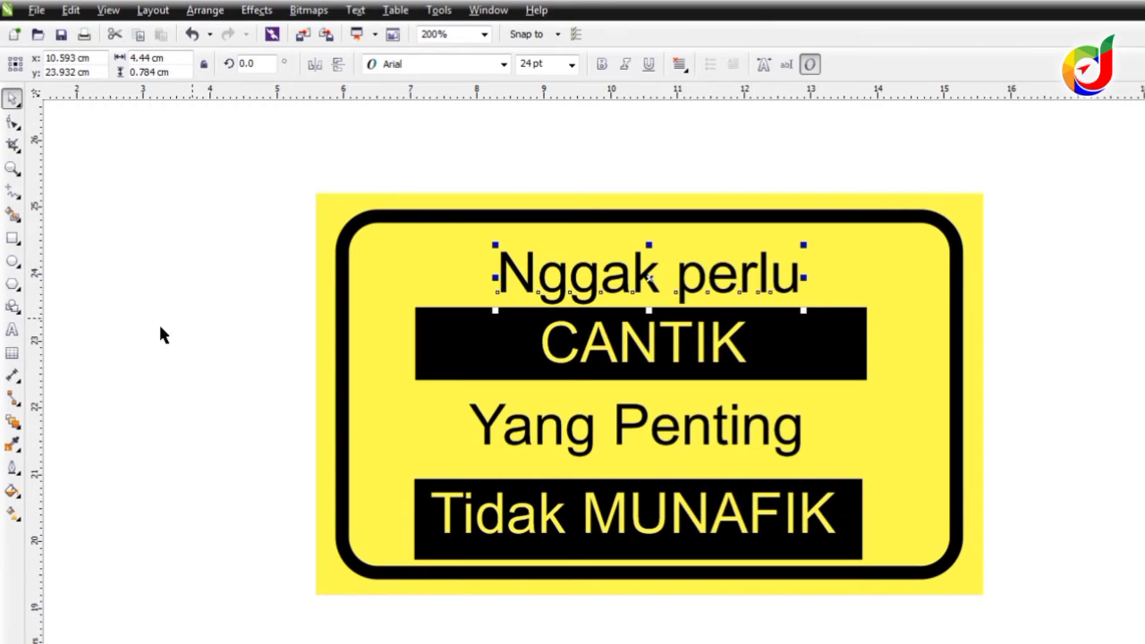
pyautogui.click(13, 329)
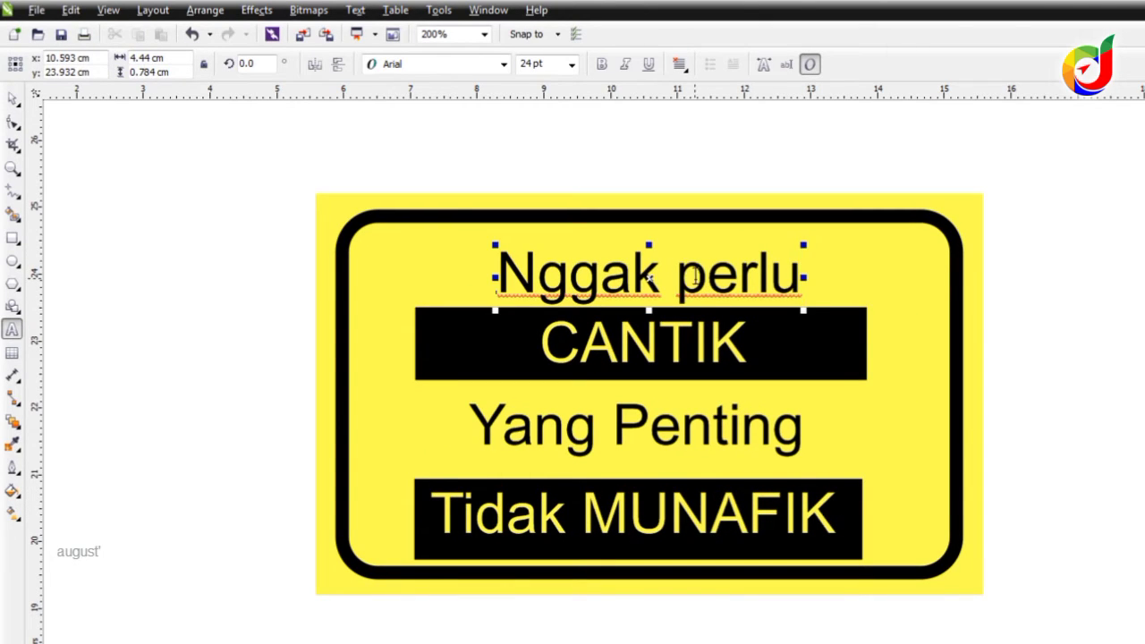
pyautogui.moveTo(694, 277); pyautogui.dragTo(676, 277)
pyautogui.write('P')
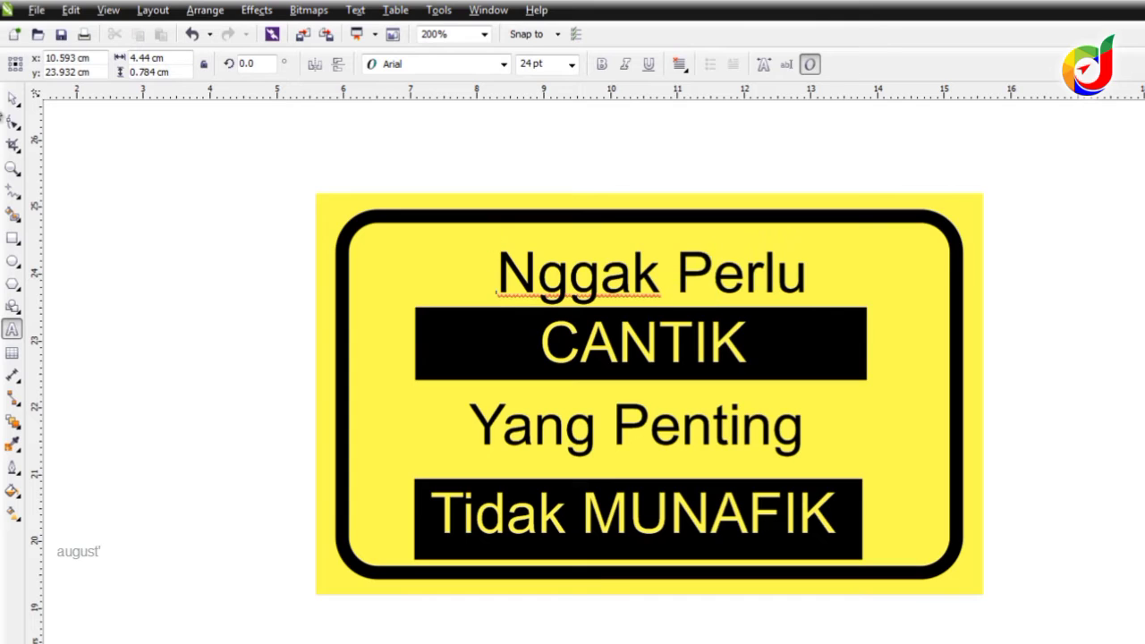
pyautogui.click(12, 97)
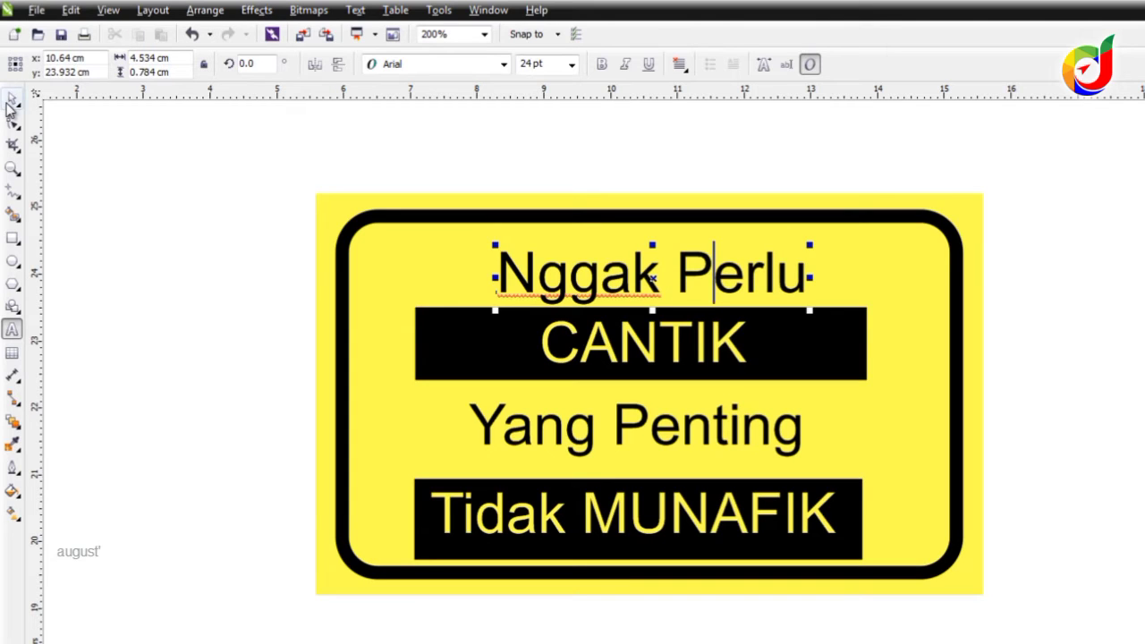
# Step: Set the font of the "Nggak Perlu" and "CANTIK" texts to Arial Black
pyautogui.click(503, 63)
pyautogui.click(471, 104)
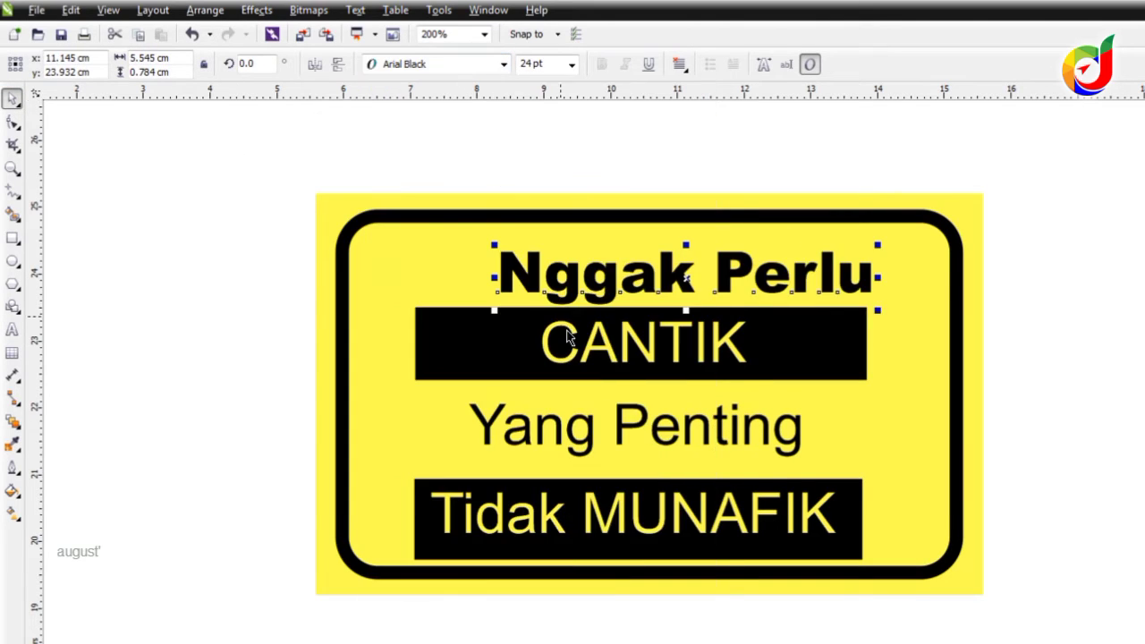
pyautogui.click(596, 355)
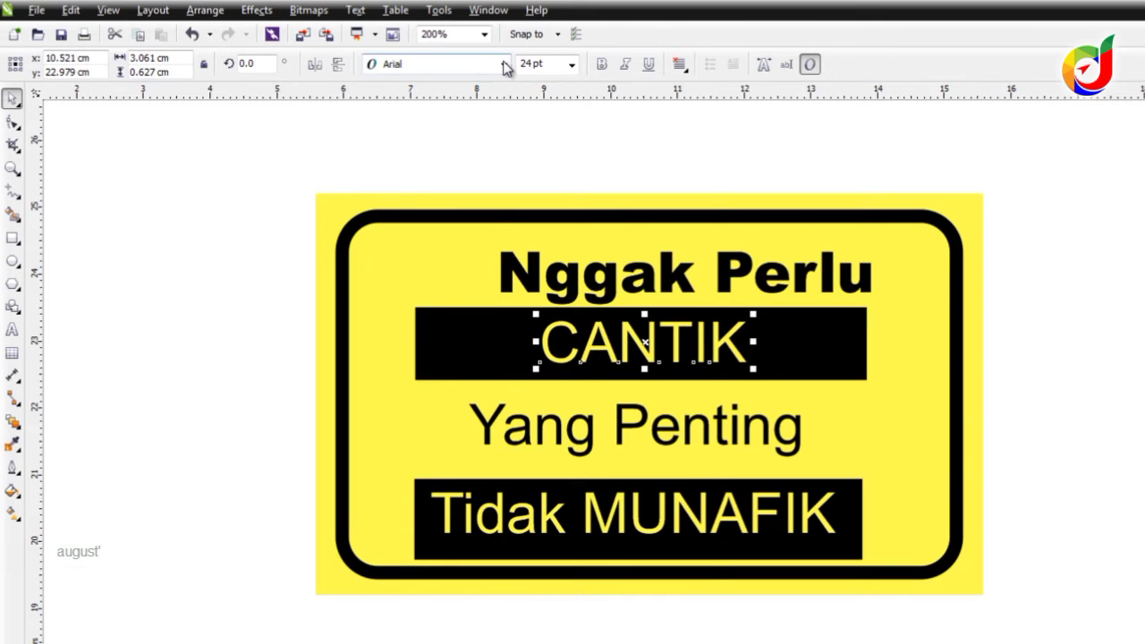
pyautogui.click(503, 65)
pyautogui.click(471, 104)
# Step: Set the font of the "Yang Penting" and "Tidak MUNAFIK" texts to Arial Black
pyautogui.click(626, 430)
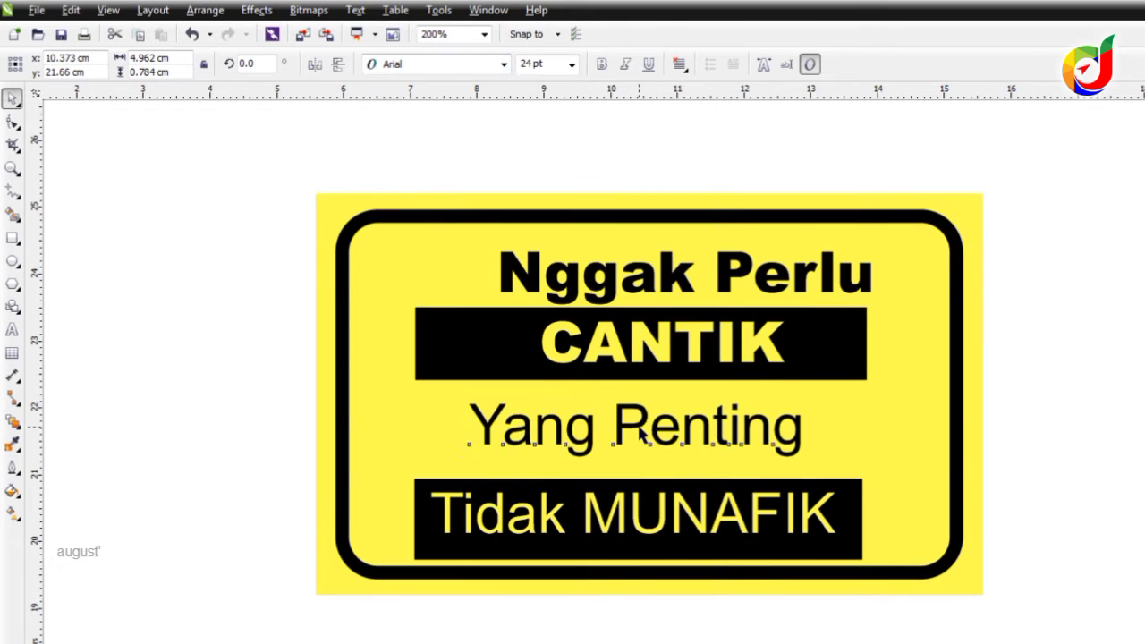
pyautogui.click(503, 64)
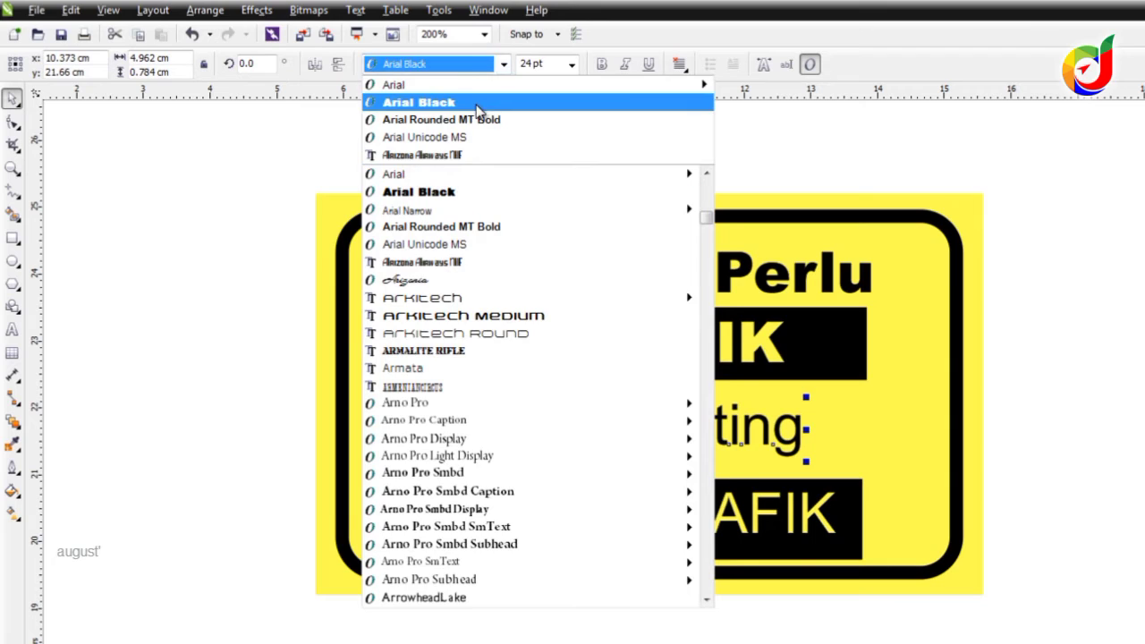
pyautogui.click(476, 103)
pyautogui.click(690, 487)
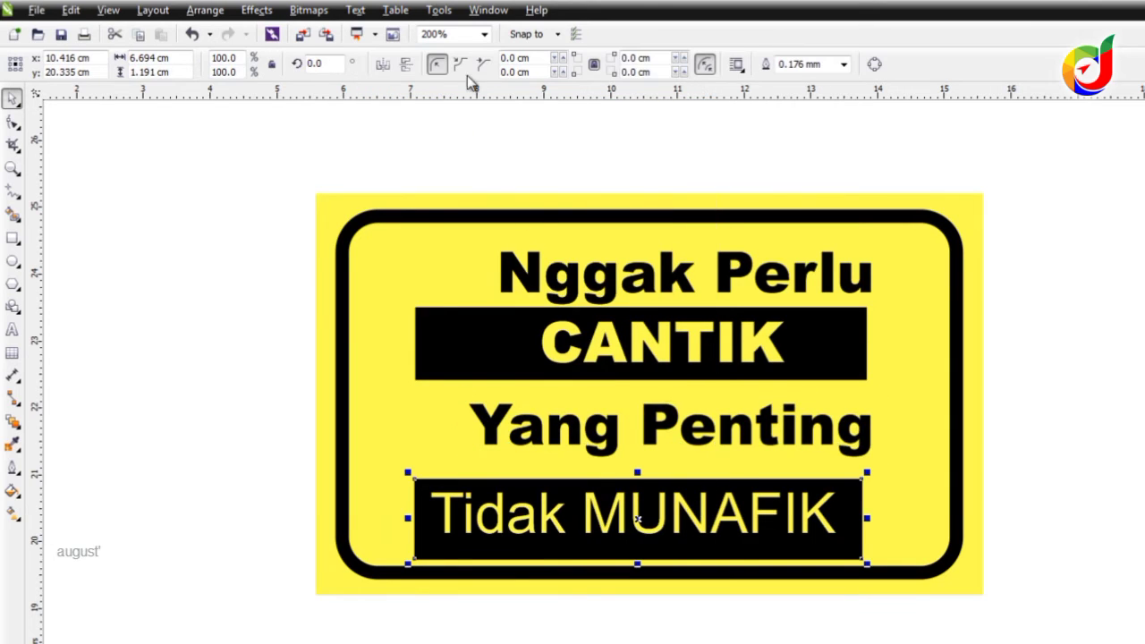
pyautogui.click(449, 517)
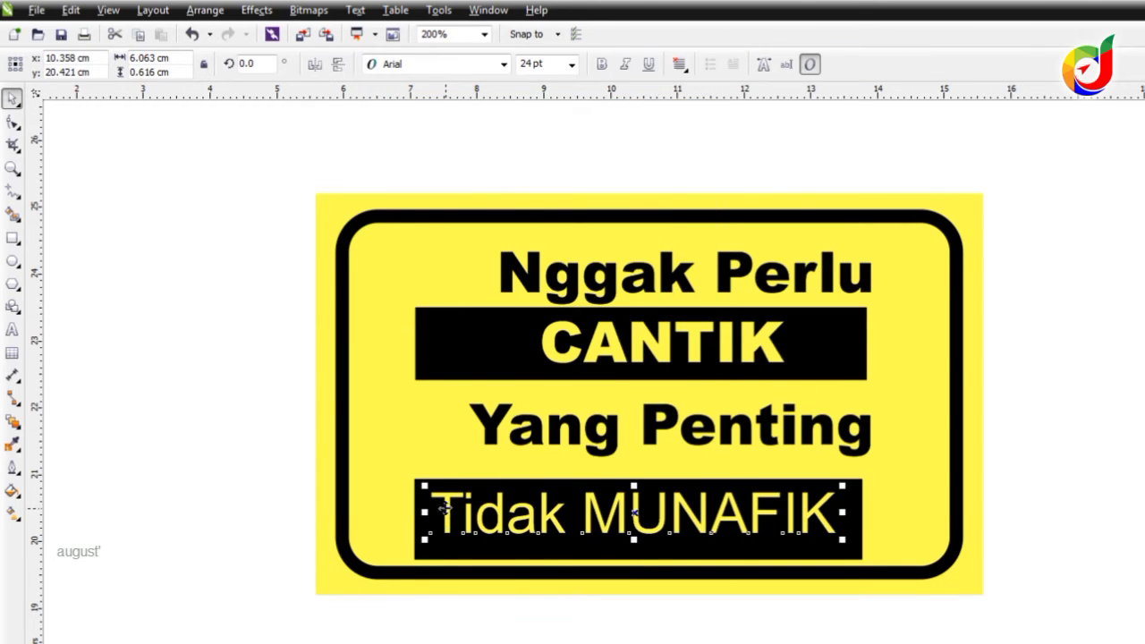
pyautogui.click(504, 63)
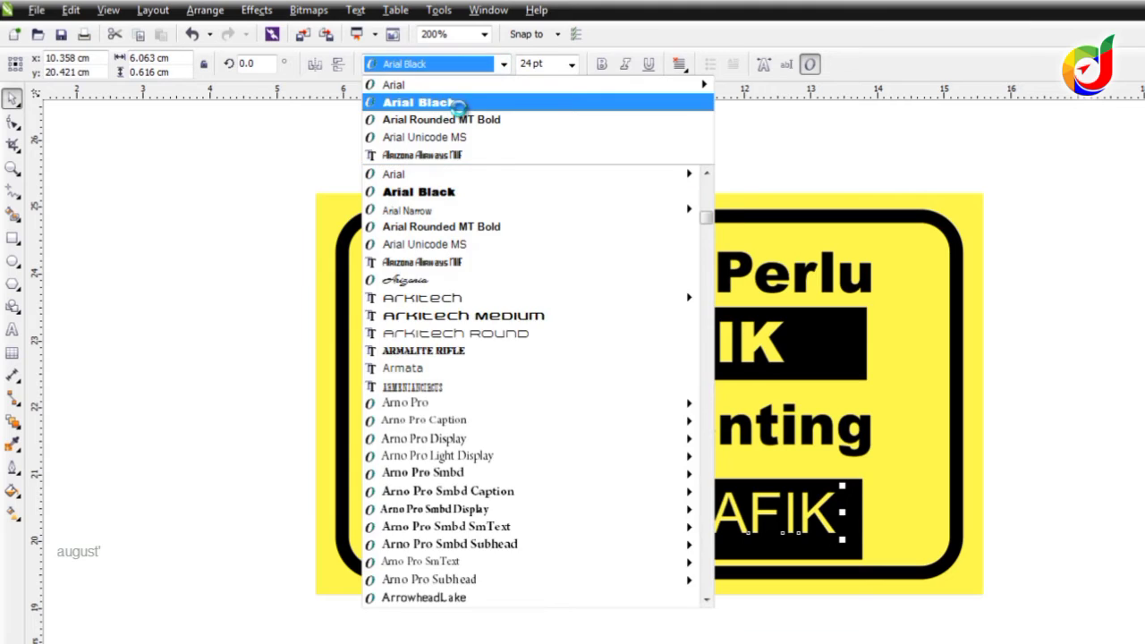
pyautogui.click(456, 104)
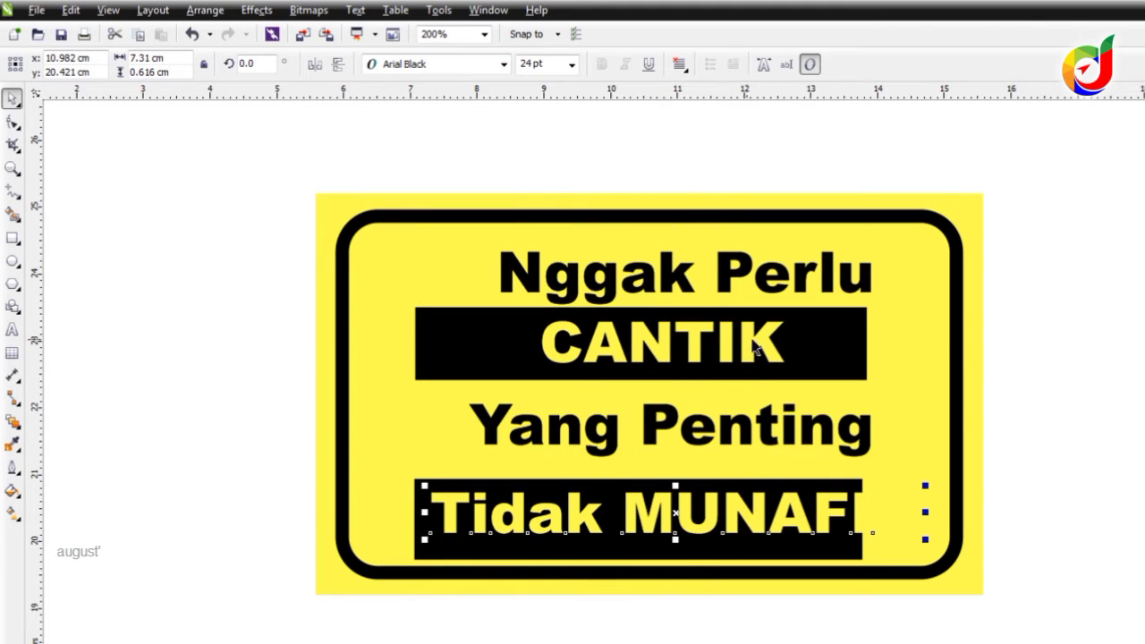
# Step: Enlarge the "Nggak Perlu" text to about 7.47 cm wide and position it just above the upper black bar
pyautogui.click(678, 283)
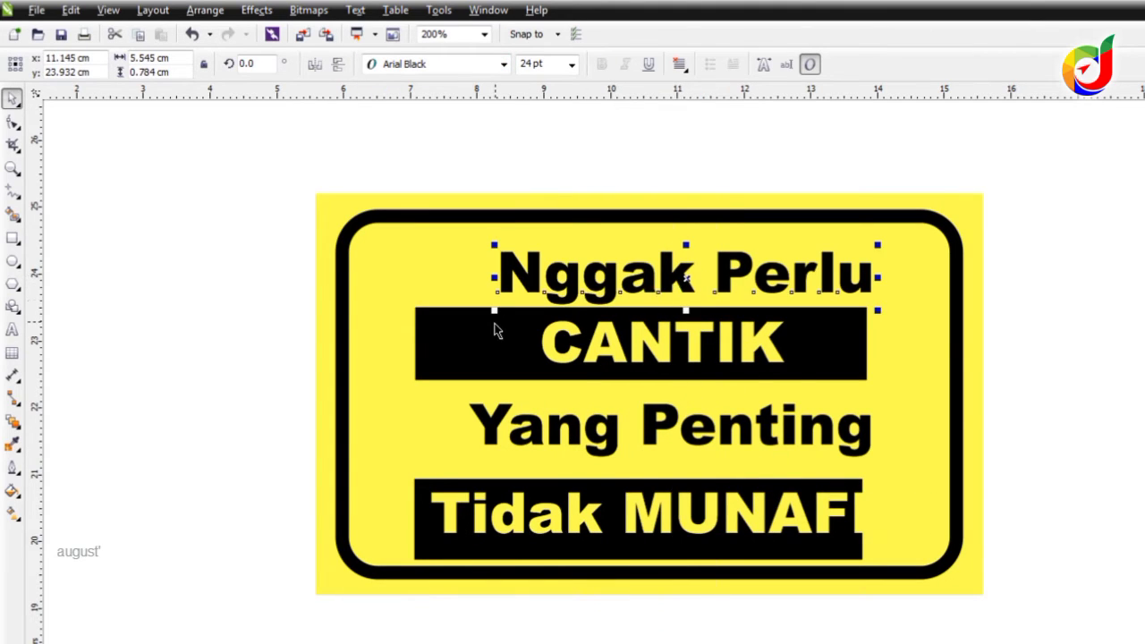
pyautogui.moveTo(497, 309); pyautogui.dragTo(380, 330)
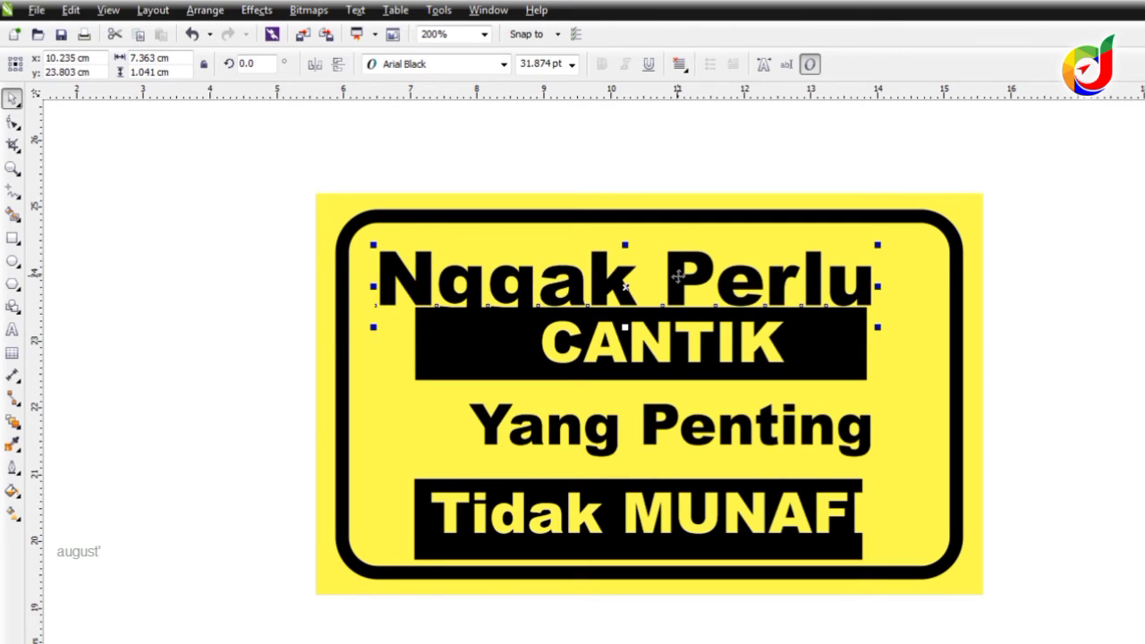
pyautogui.moveTo(678, 283); pyautogui.dragTo(702, 263)
pyautogui.moveTo(899, 315); pyautogui.dragTo(908, 320)
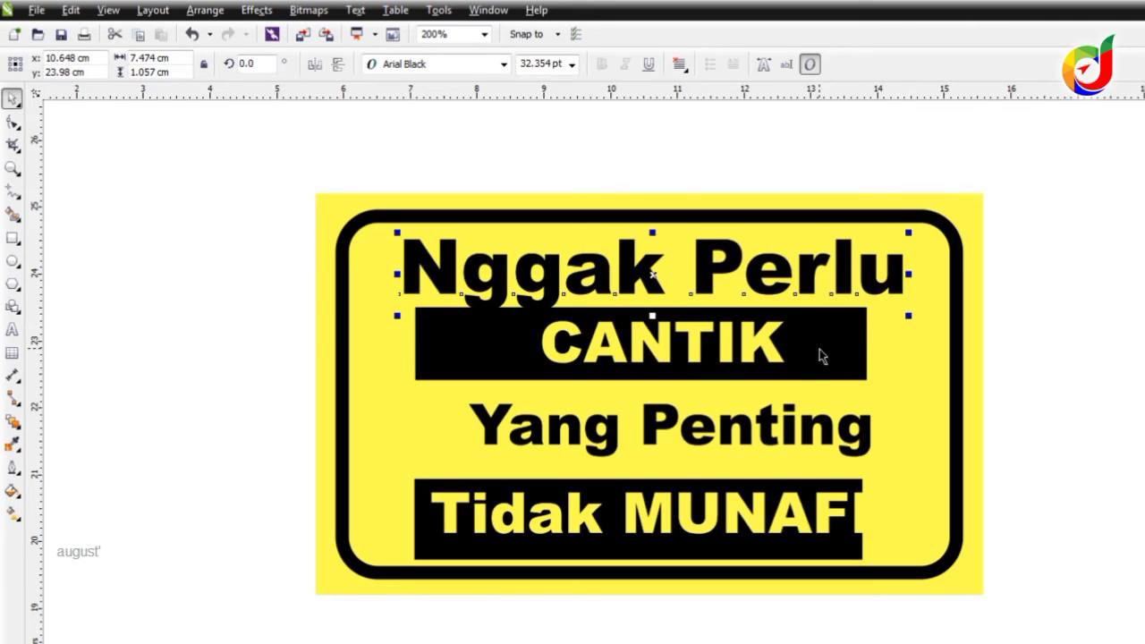
# Step: Resize the upper black bar behind "CANTIK" to about 7.5 cm wide and 1.28 cm high
pyautogui.moveTo(812, 350); pyautogui.dragTo(908, 343)
pyautogui.click(752, 354)
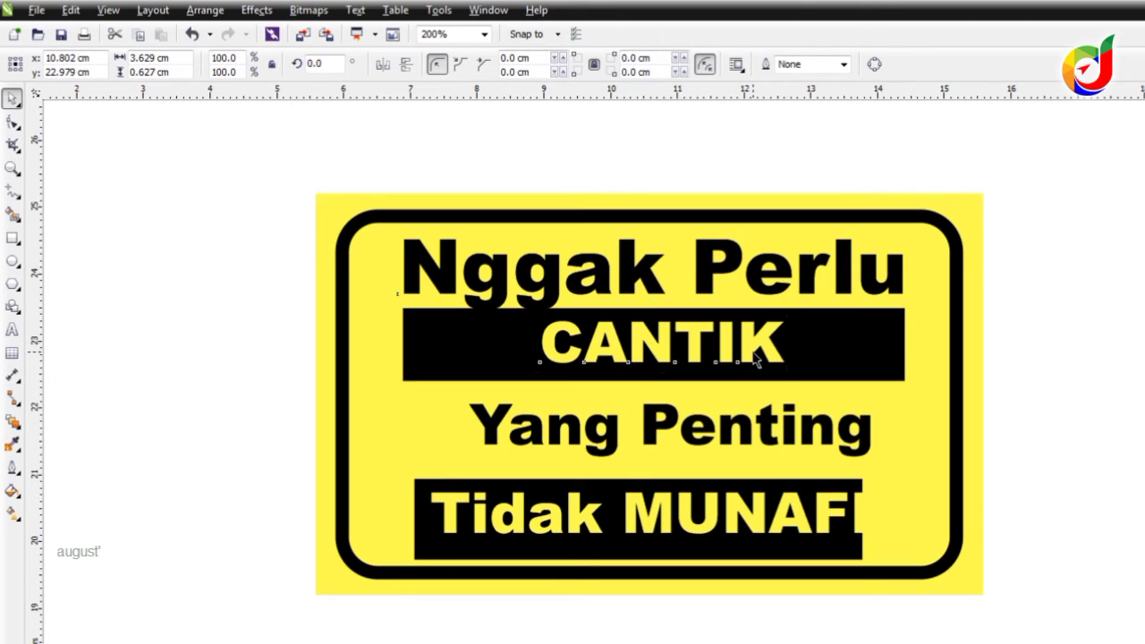
pyautogui.click(680, 375)
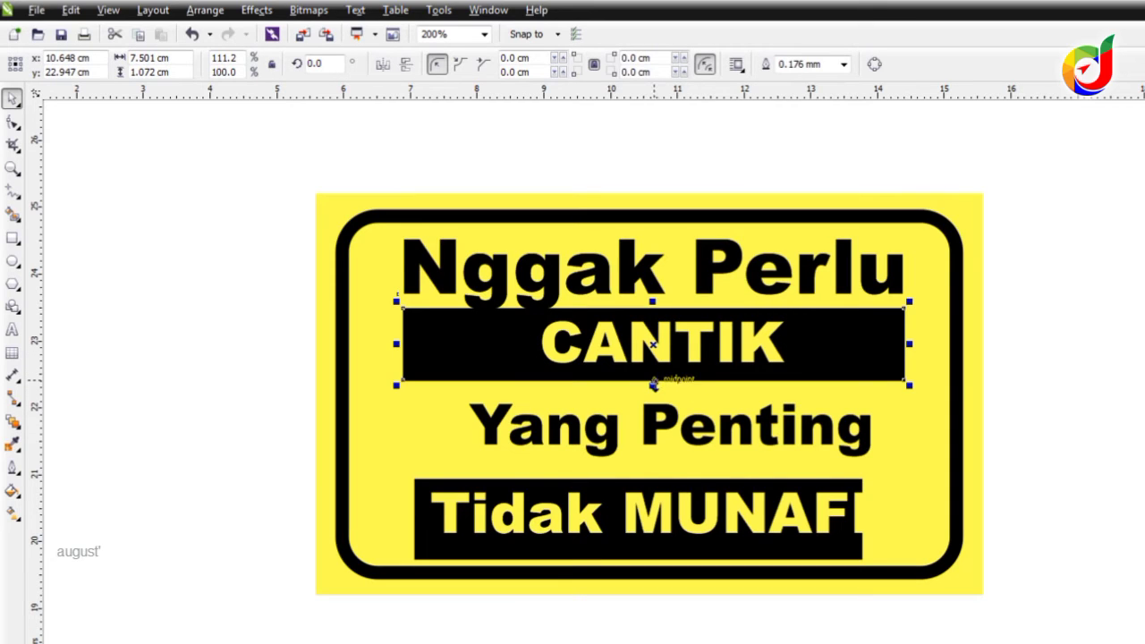
pyautogui.moveTo(653, 384); pyautogui.dragTo(653, 399)
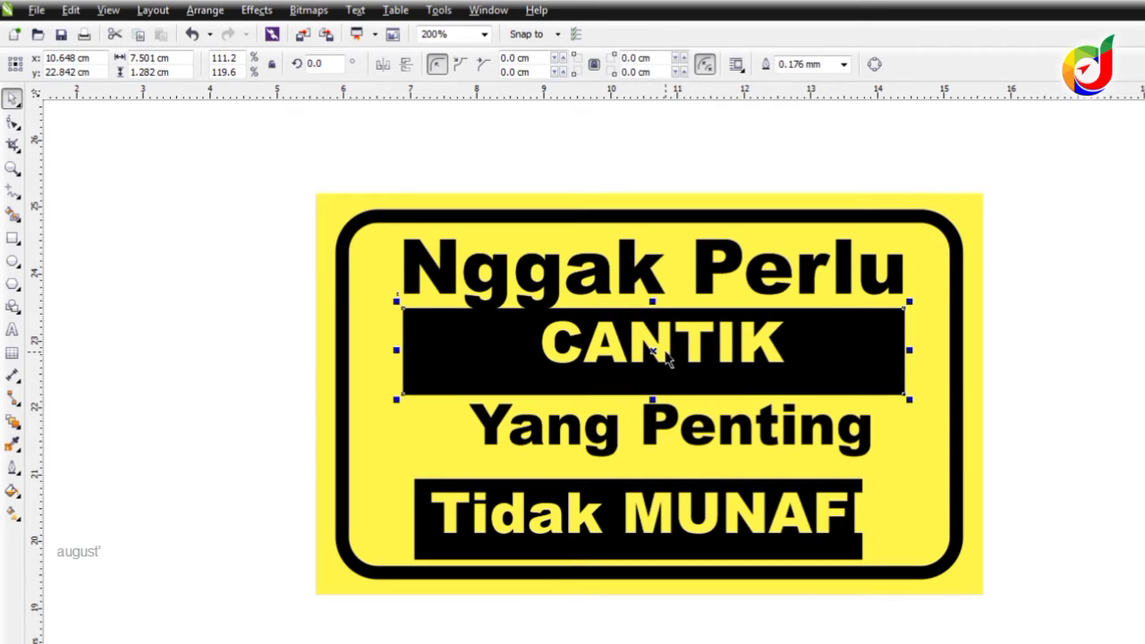
# Step: Enlarge the "CANTIK" text proportionally so that it nearly fills the height of the upper black bar
pyautogui.click(659, 352)
pyautogui.moveTo(537, 373); pyautogui.dragTo(427, 384)
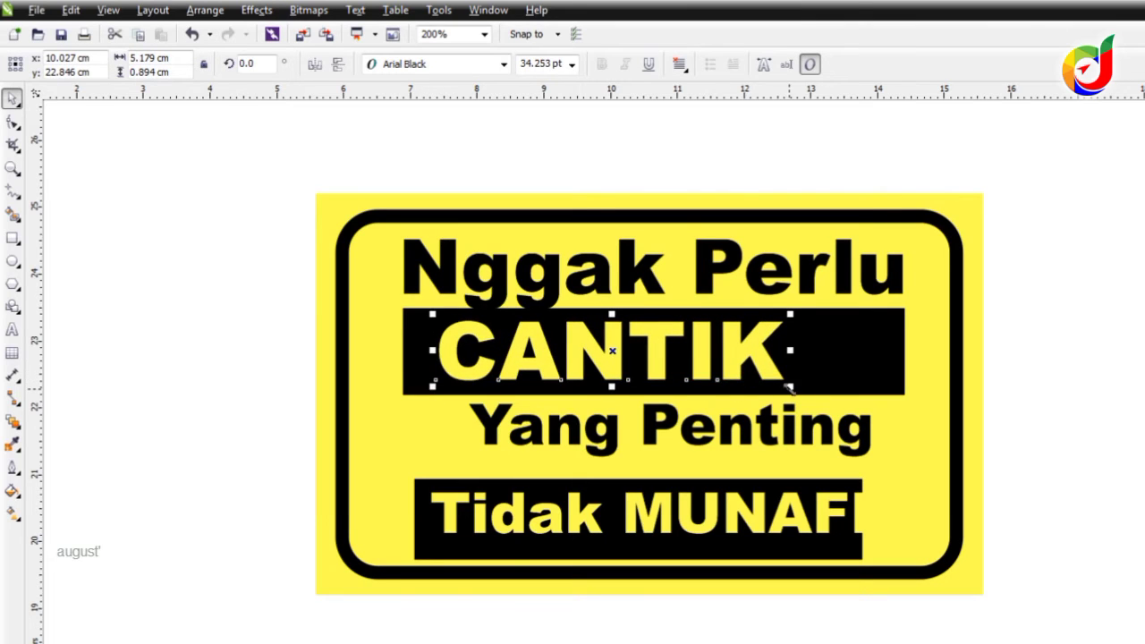
pyautogui.moveTo(789, 387); pyautogui.dragTo(854, 411)
pyautogui.moveTo(857, 357); pyautogui.dragTo(814, 354)
# Step: Enlarge the "Yang Penting" text to about 7.59 cm wide, roughly matching the line above
pyautogui.click(780, 431)
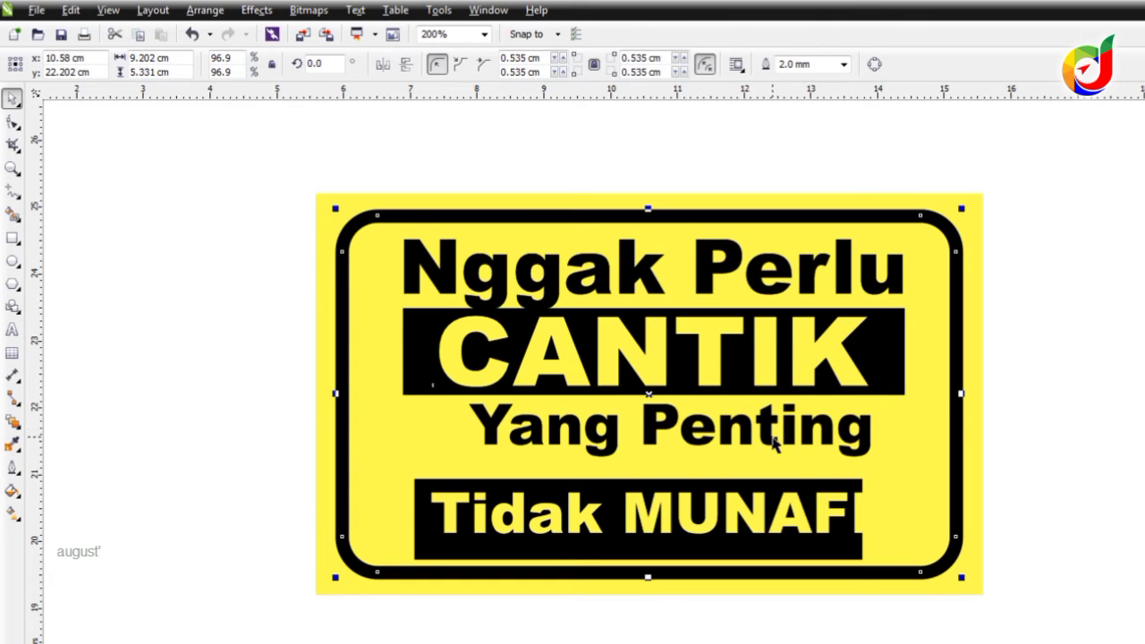
pyautogui.click(776, 445)
pyautogui.moveTo(463, 460); pyautogui.dragTo(395, 497)
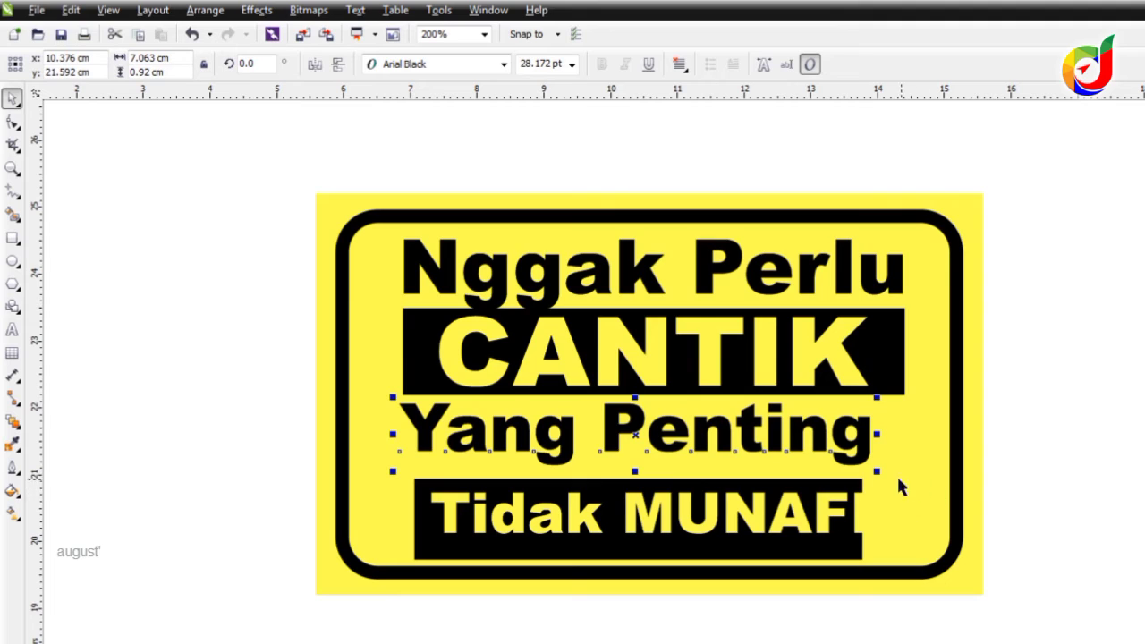
pyautogui.moveTo(879, 477); pyautogui.dragTo(912, 483)
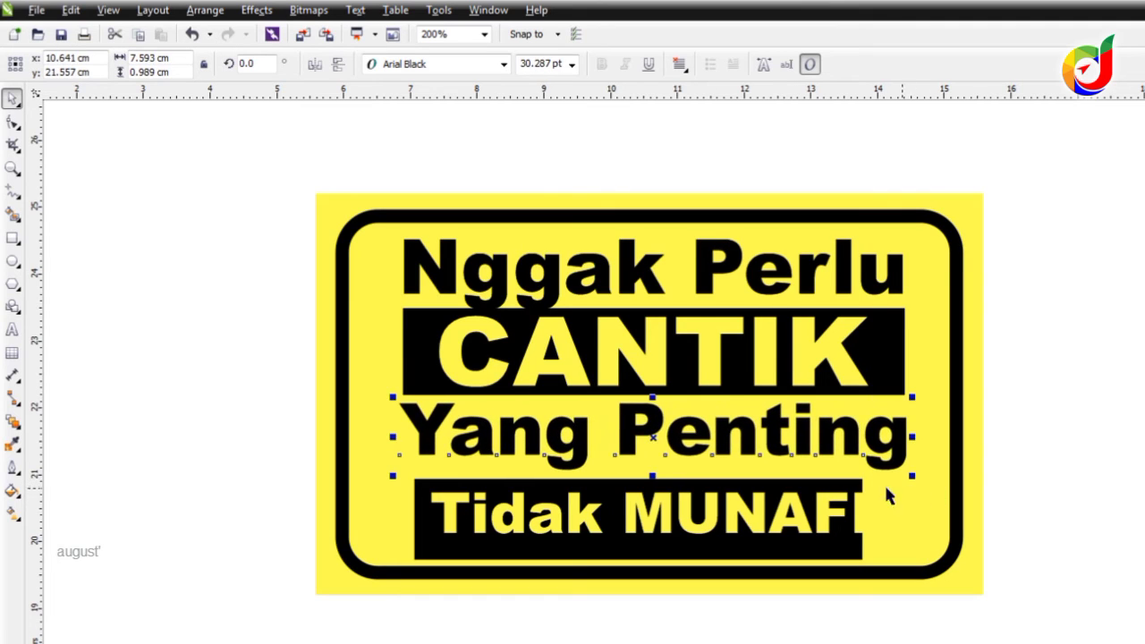
# Step: Widen the lower black bar to about 7.54 cm and move it up close beneath "Yang Penting"
pyautogui.click(852, 494)
pyautogui.moveTo(863, 516); pyautogui.dragTo(912, 515)
pyautogui.moveTo(414, 519); pyautogui.dragTo(392, 524)
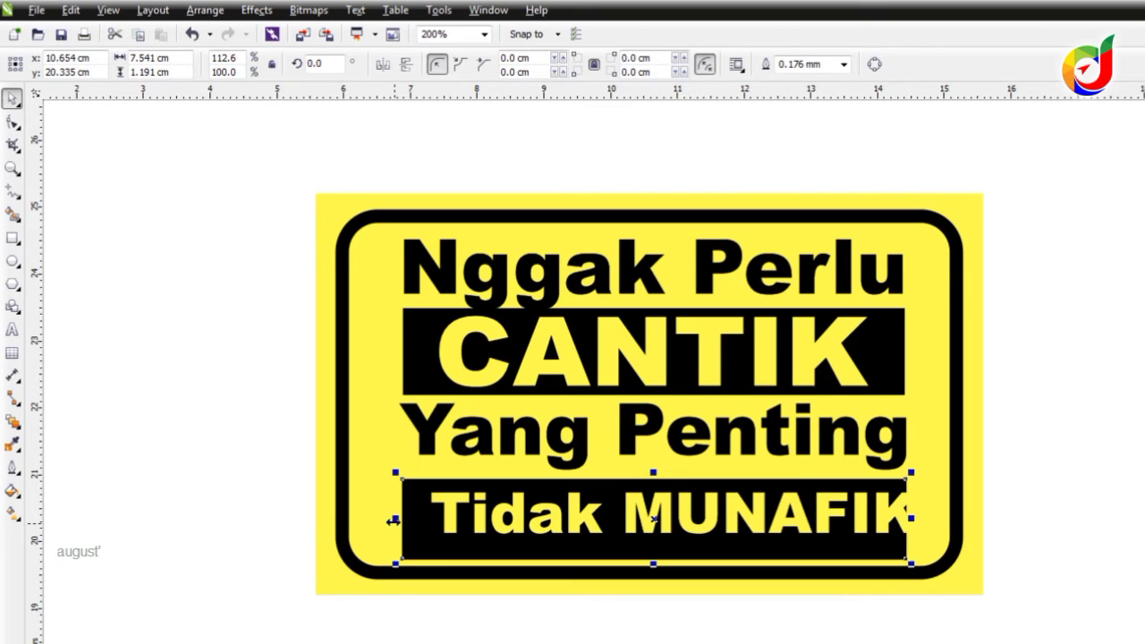
pyautogui.moveTo(652, 476); pyautogui.dragTo(658, 467)
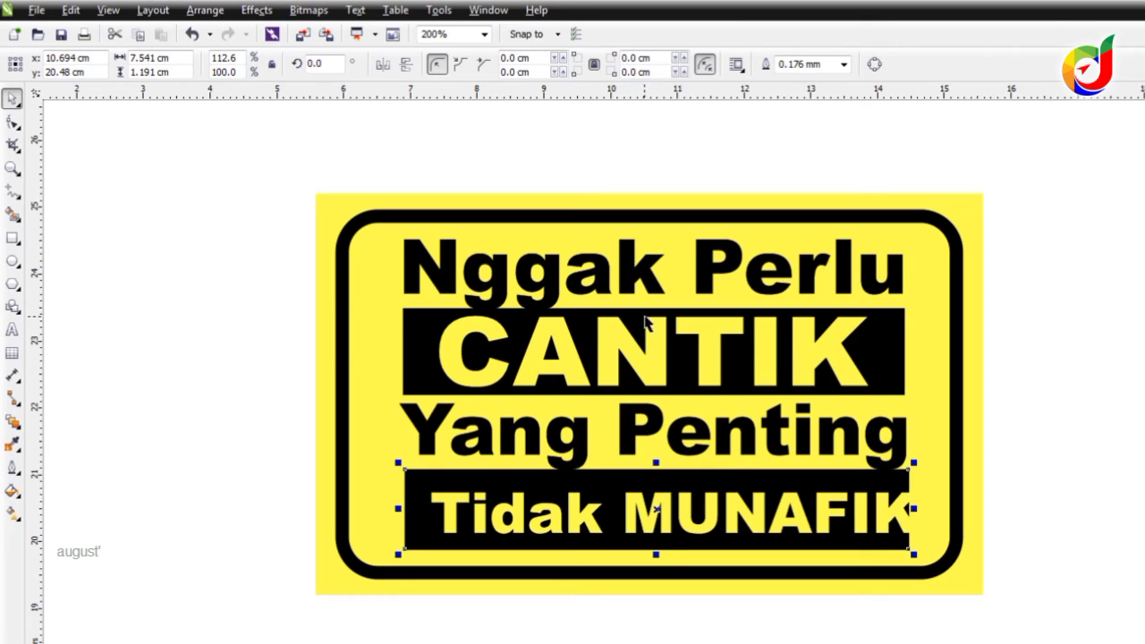
# Step: Resize the "Tidak MUNAFIK" text to about 7.33 cm wide so that it fits within the lower black bar
pyautogui.click(689, 444)
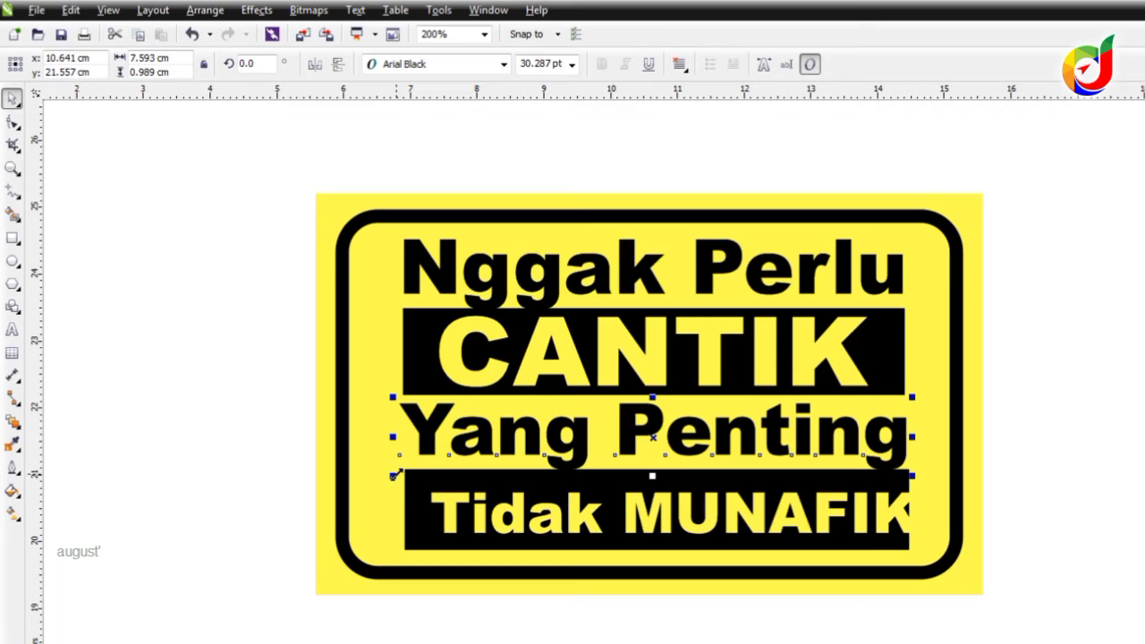
pyautogui.click(443, 506)
pyautogui.moveTo(425, 486)
pyautogui.mouseDown()
pyautogui.moveTo(400, 475)
pyautogui.moveTo(407, 483)
pyautogui.mouseUp()
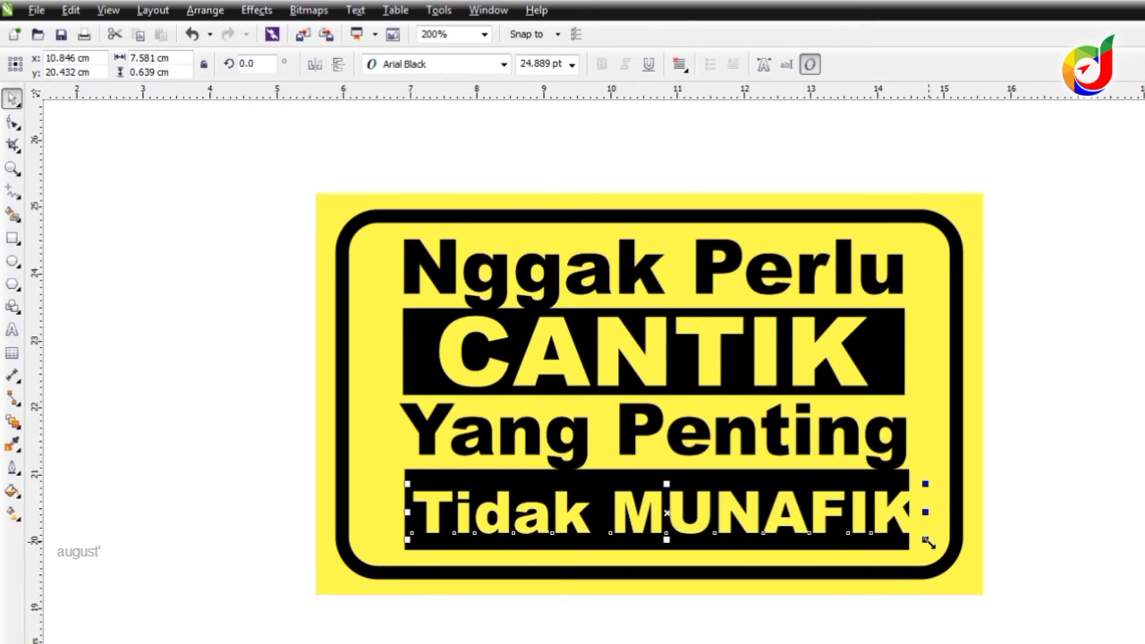
pyautogui.moveTo(927, 542); pyautogui.dragTo(908, 540)
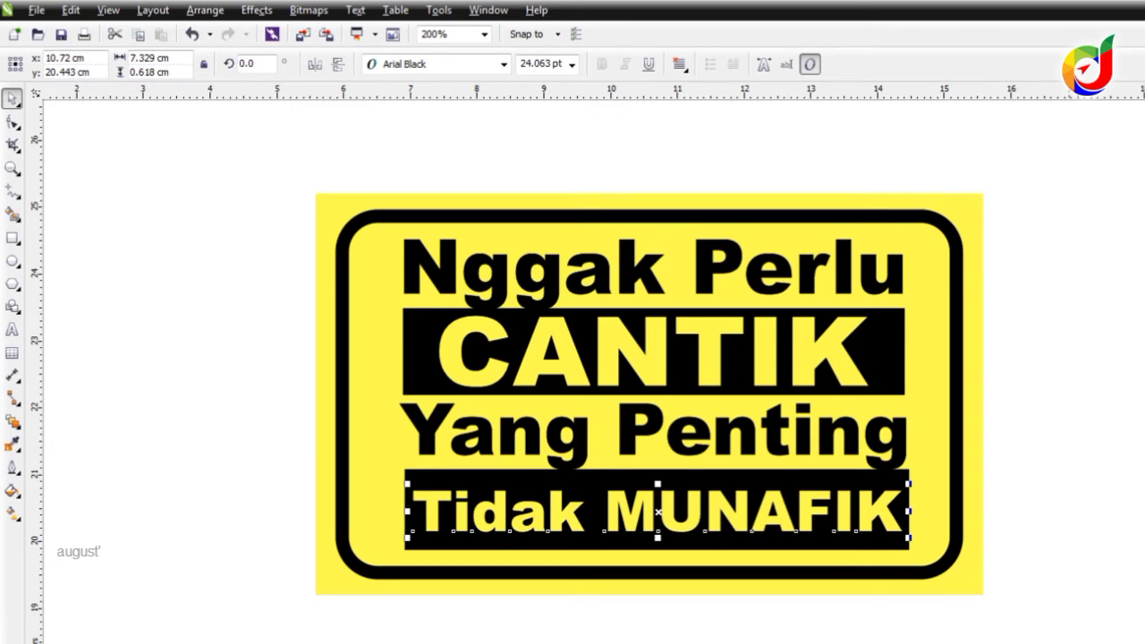
pyautogui.click(1123, 503)
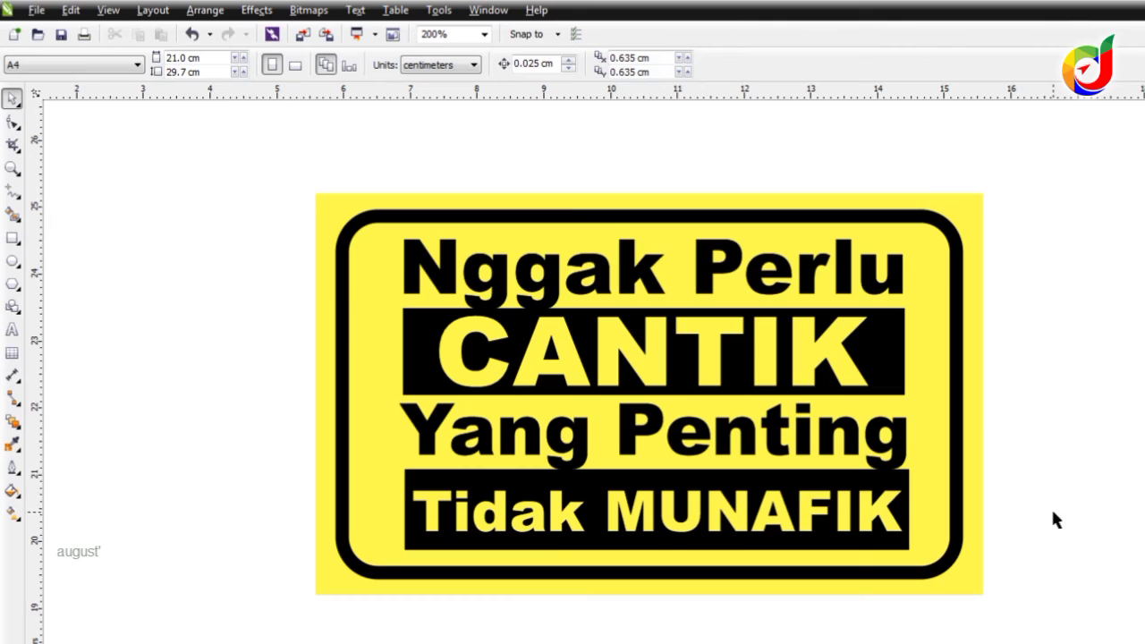
# Step: Widen the upper black bar behind "CANTIK" on both sides to about 7.96 cm
pyautogui.click(416, 378)
pyautogui.moveTo(393, 352); pyautogui.dragTo(375, 358)
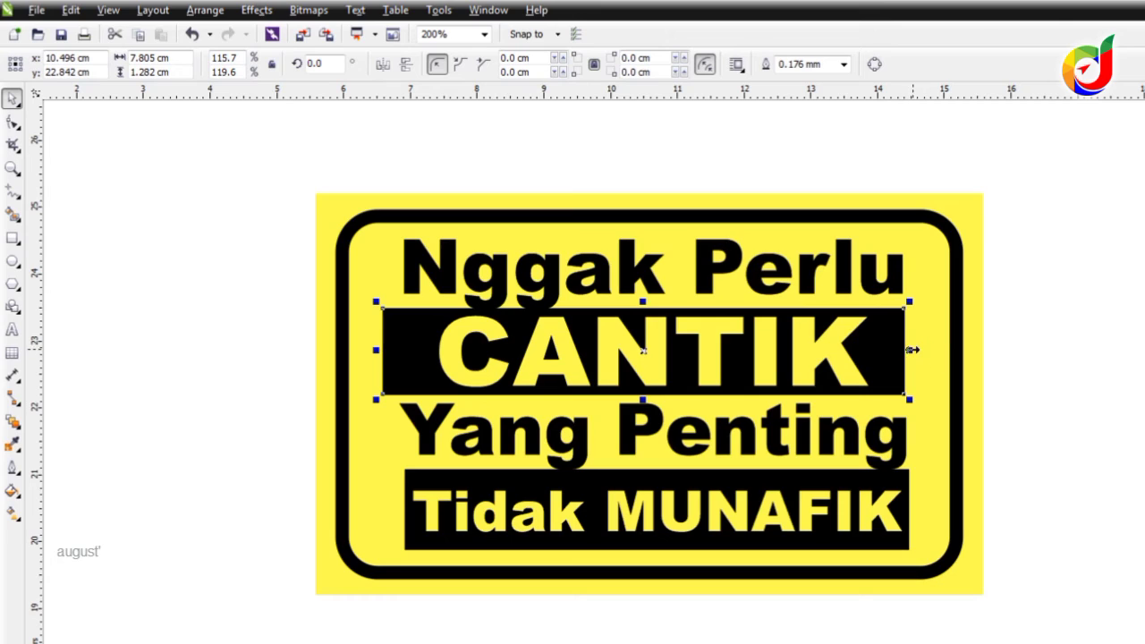
pyautogui.moveTo(911, 349); pyautogui.dragTo(920, 354)
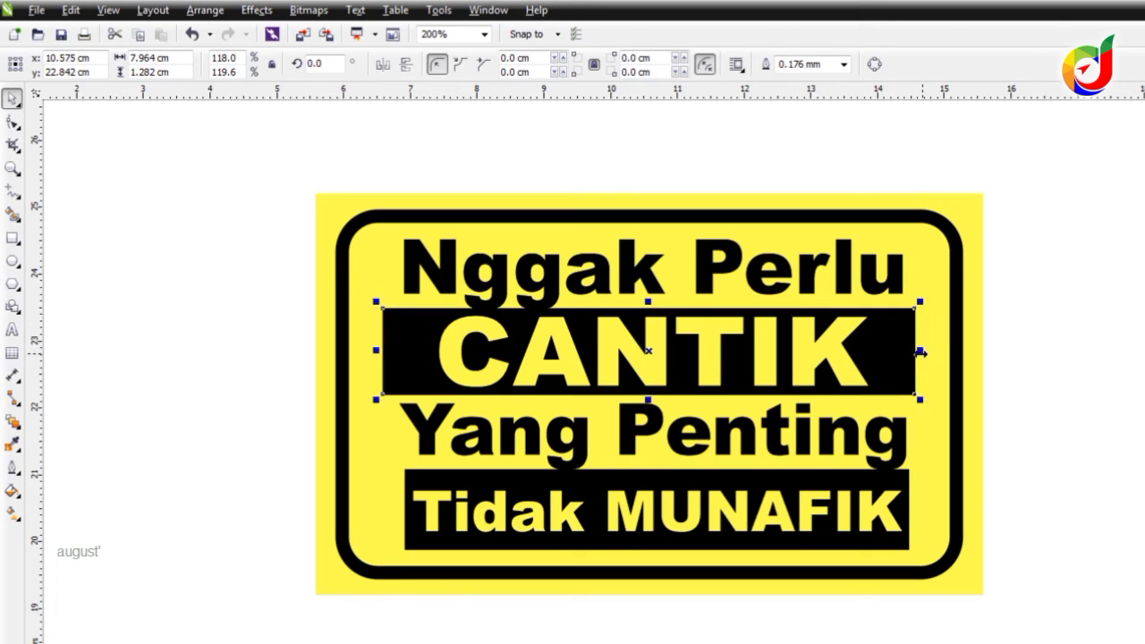
# Step: Stretch the "Nggak Perlu" and "Yang Penting" texts horizontally on both sides to match the upper black bar's width
pyautogui.click(499, 275)
pyautogui.moveTo(393, 280); pyautogui.dragTo(379, 278)
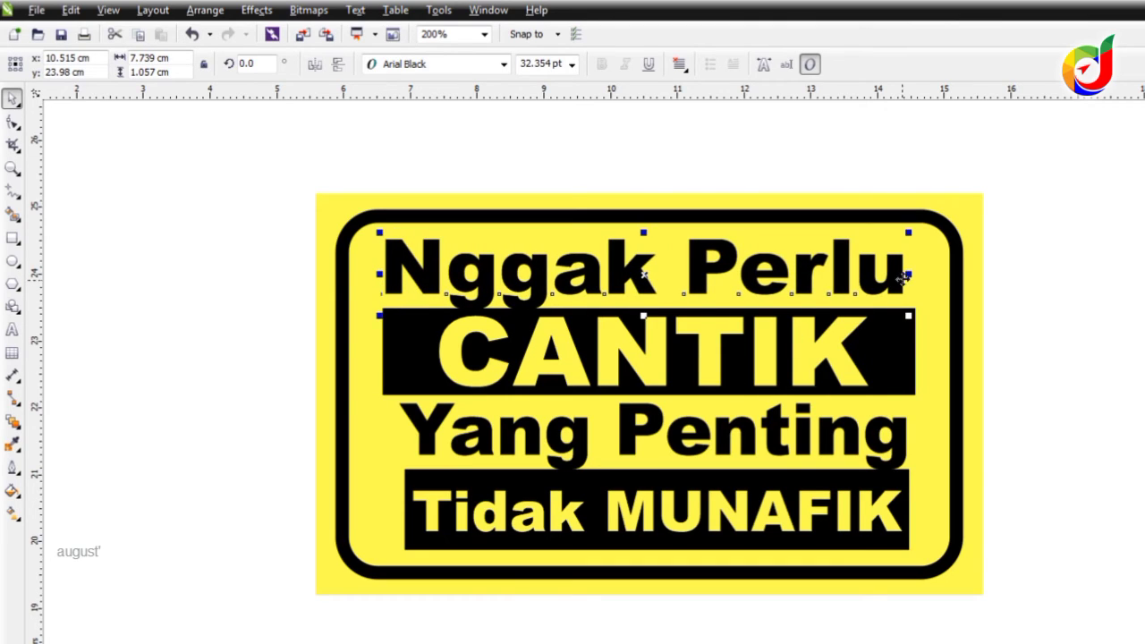
pyautogui.moveTo(910, 277); pyautogui.dragTo(916, 277)
pyautogui.click(421, 426)
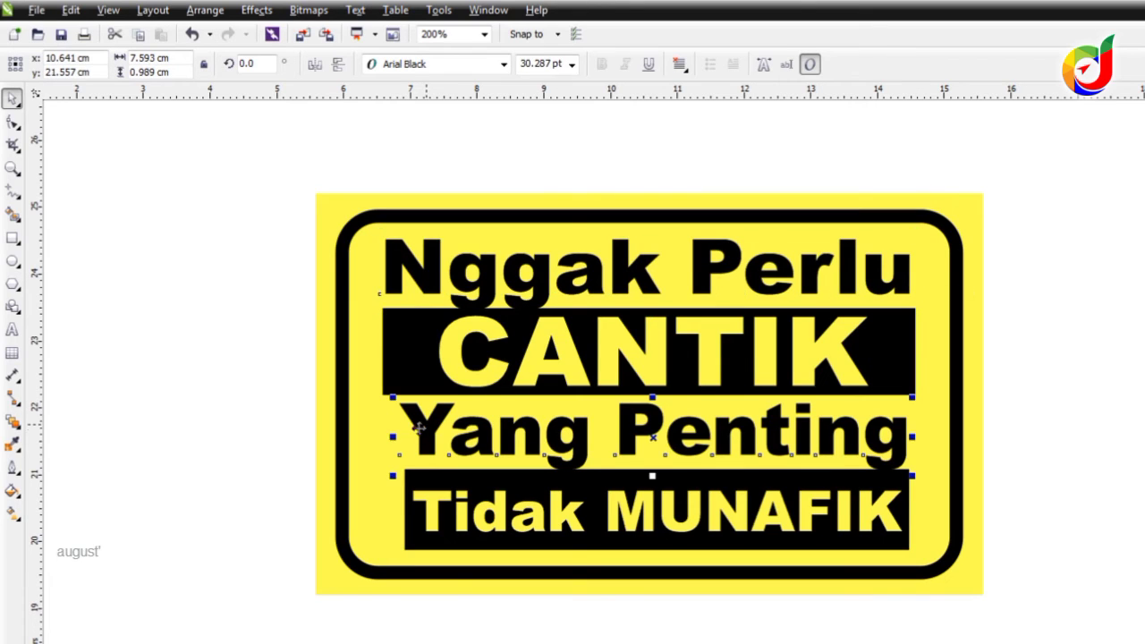
pyautogui.moveTo(391, 437); pyautogui.dragTo(376, 445)
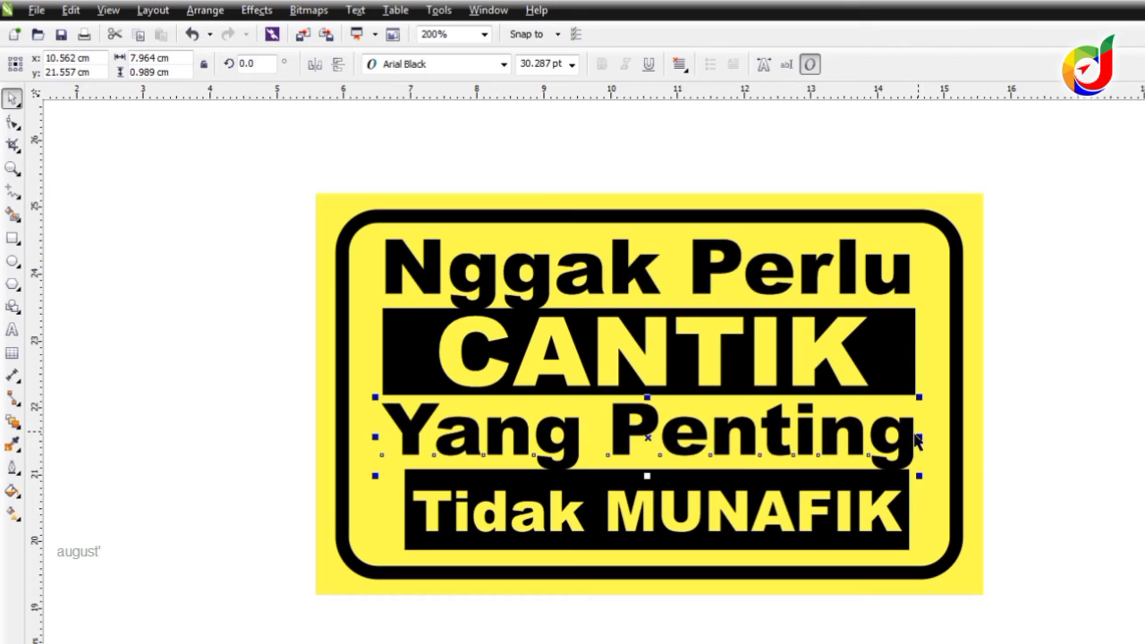
# Step: Widen the lower black bar to about 7.83 cm and stretch "Tidak MUNAFIK" to fill its width and height
pyautogui.click(460, 481)
pyautogui.moveTo(397, 507); pyautogui.dragTo(379, 512)
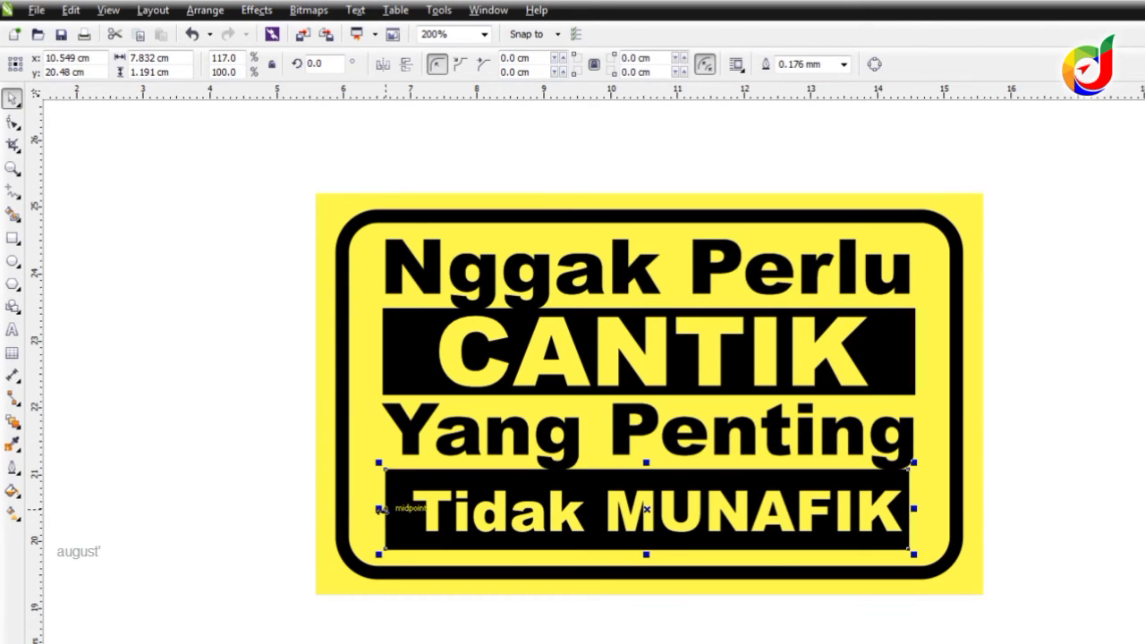
pyautogui.click(570, 509)
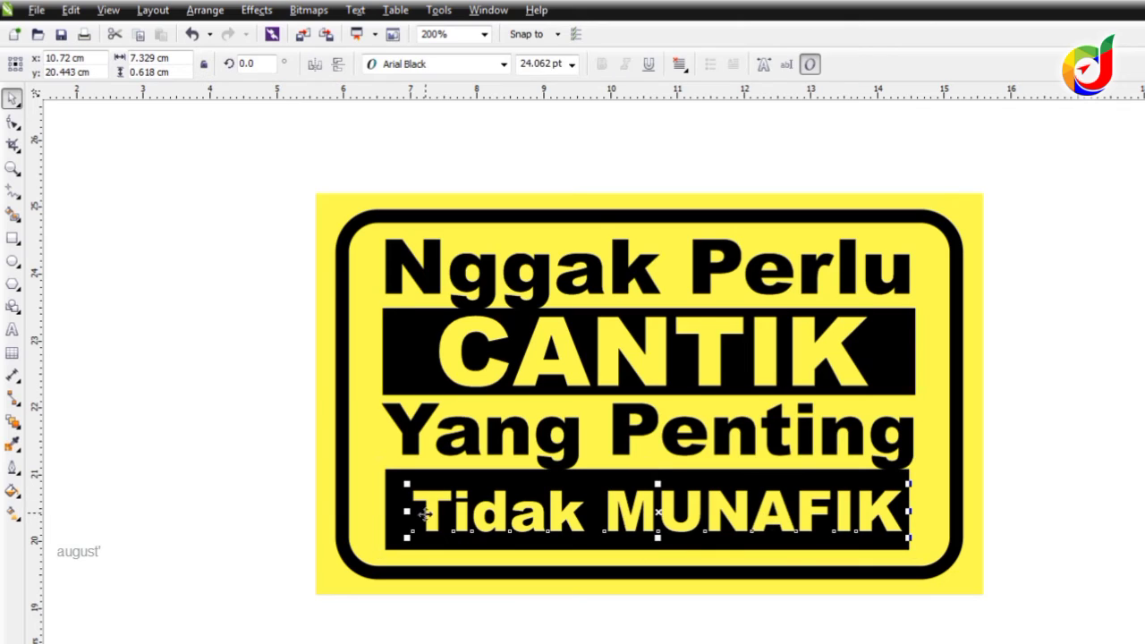
pyautogui.moveTo(408, 512); pyautogui.dragTo(383, 515)
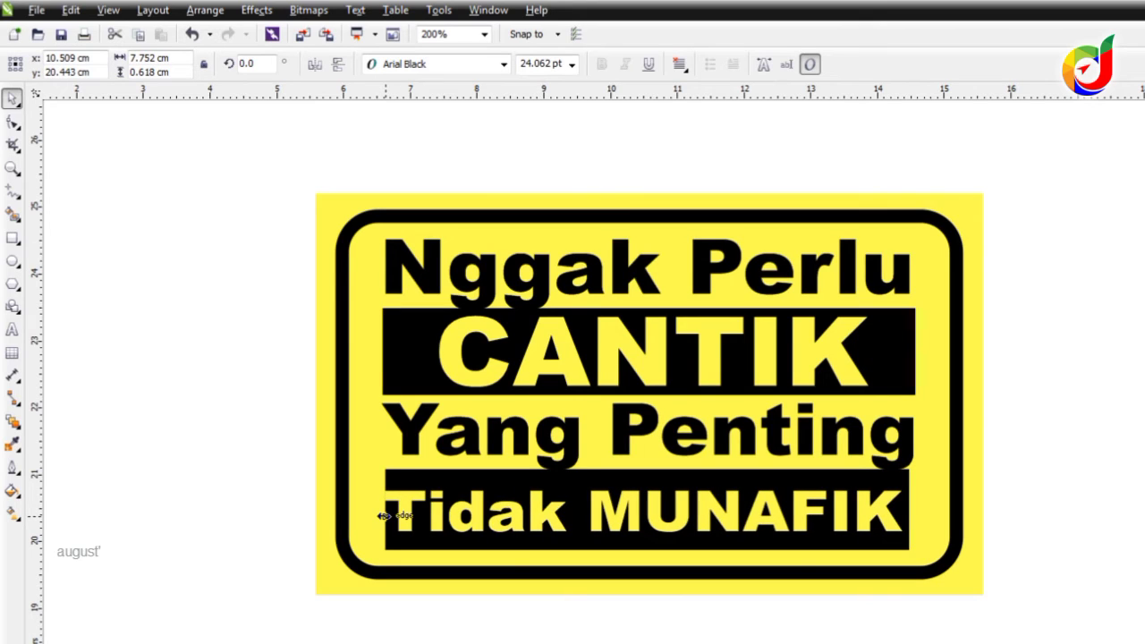
pyautogui.moveTo(914, 539); pyautogui.dragTo(918, 546)
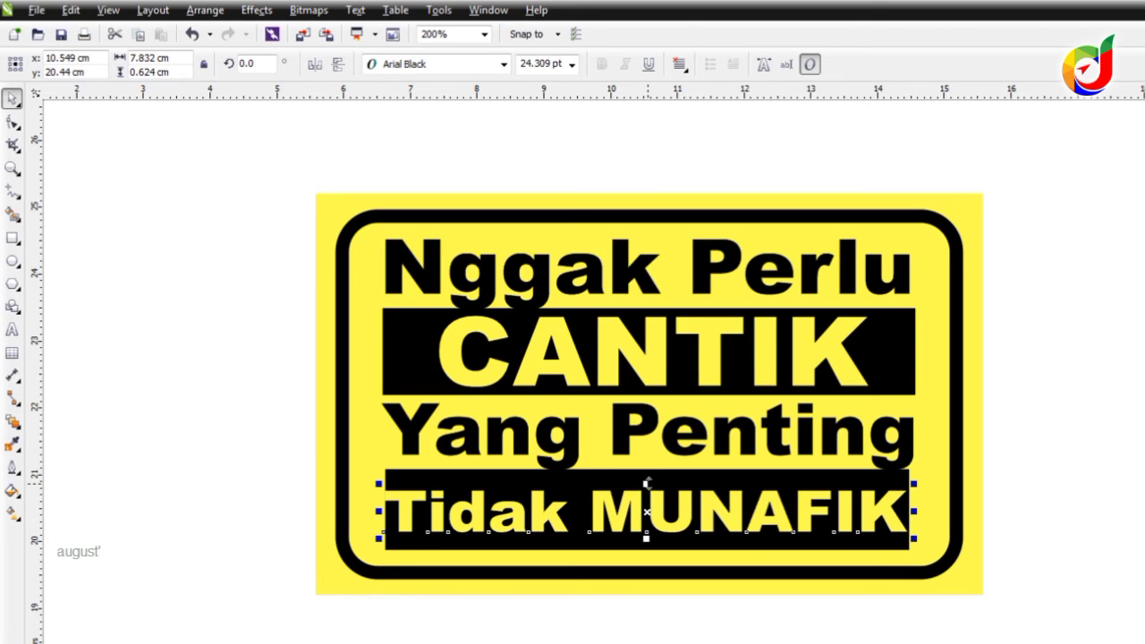
pyautogui.moveTo(647, 481)
pyautogui.mouseDown()
pyautogui.moveTo(646, 468)
pyautogui.moveTo(655, 493)
pyautogui.mouseUp()
pyautogui.click(1062, 475)
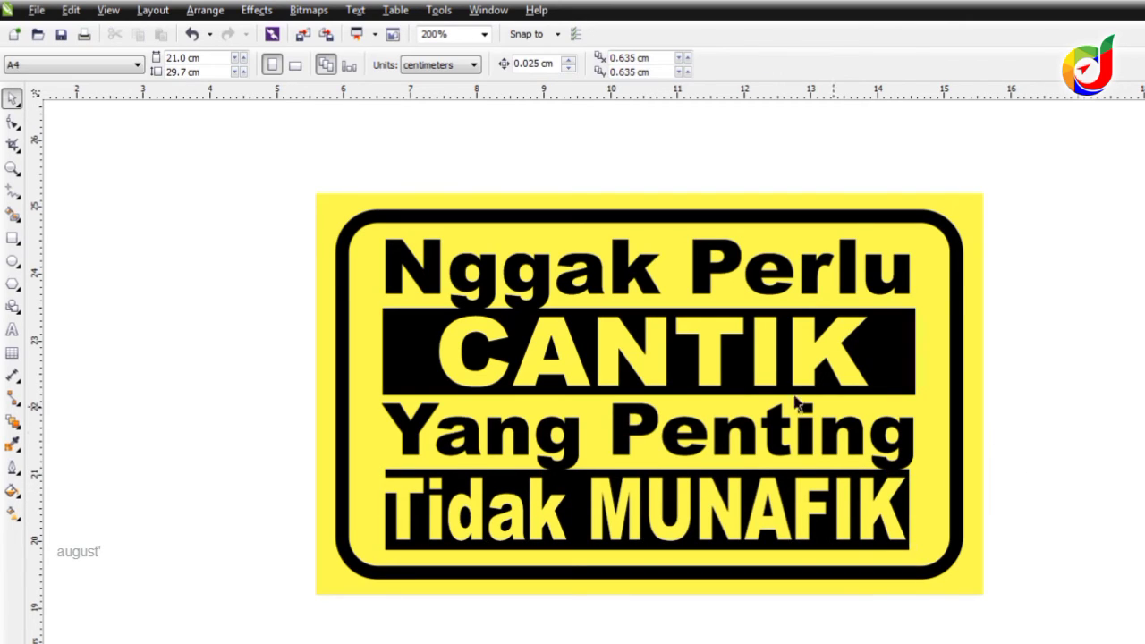
# Step: Narrow the upper black bar on both sides to about 6.67 cm so that it closely frames "CANTIK"
pyautogui.click(465, 346)
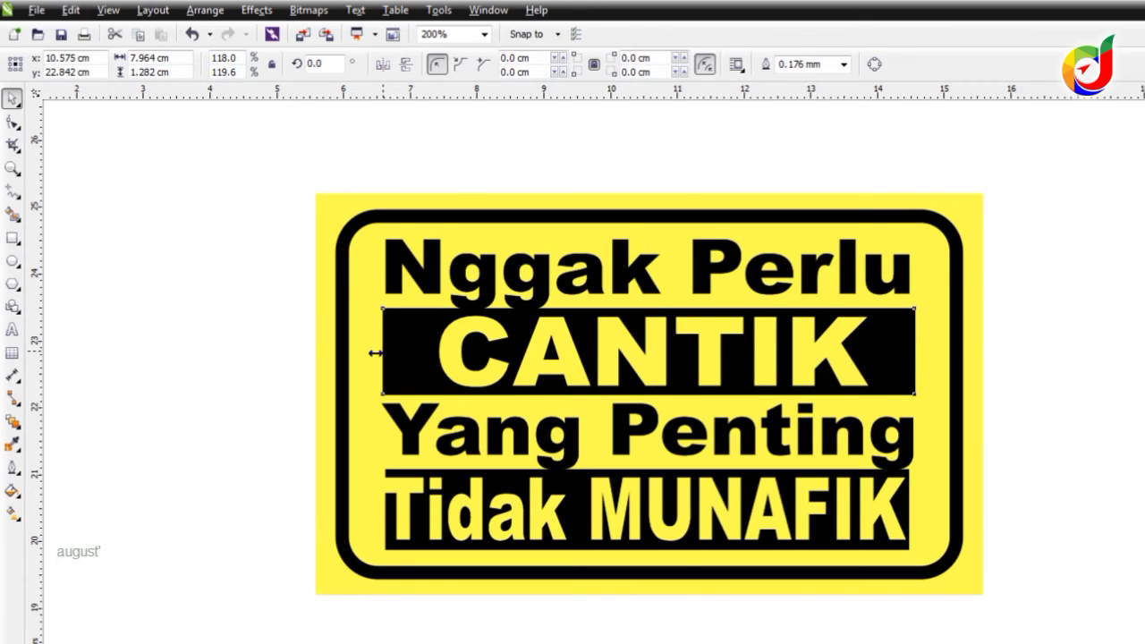
pyautogui.moveTo(376, 351); pyautogui.dragTo(425, 353)
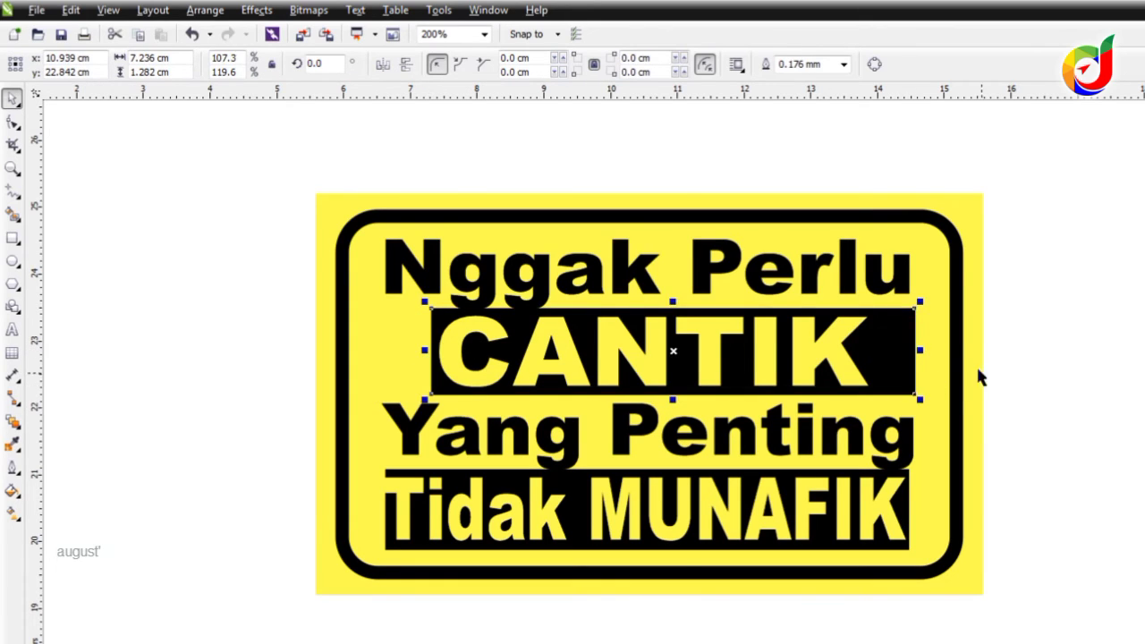
pyautogui.moveTo(922, 350); pyautogui.dragTo(885, 351)
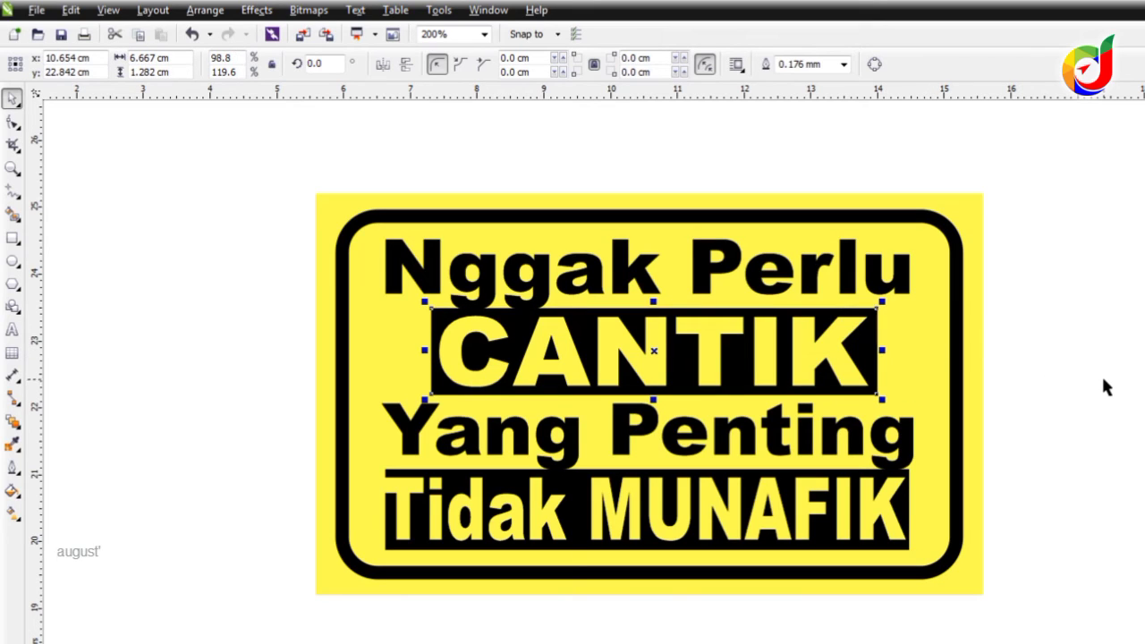
pyautogui.click(1026, 394)
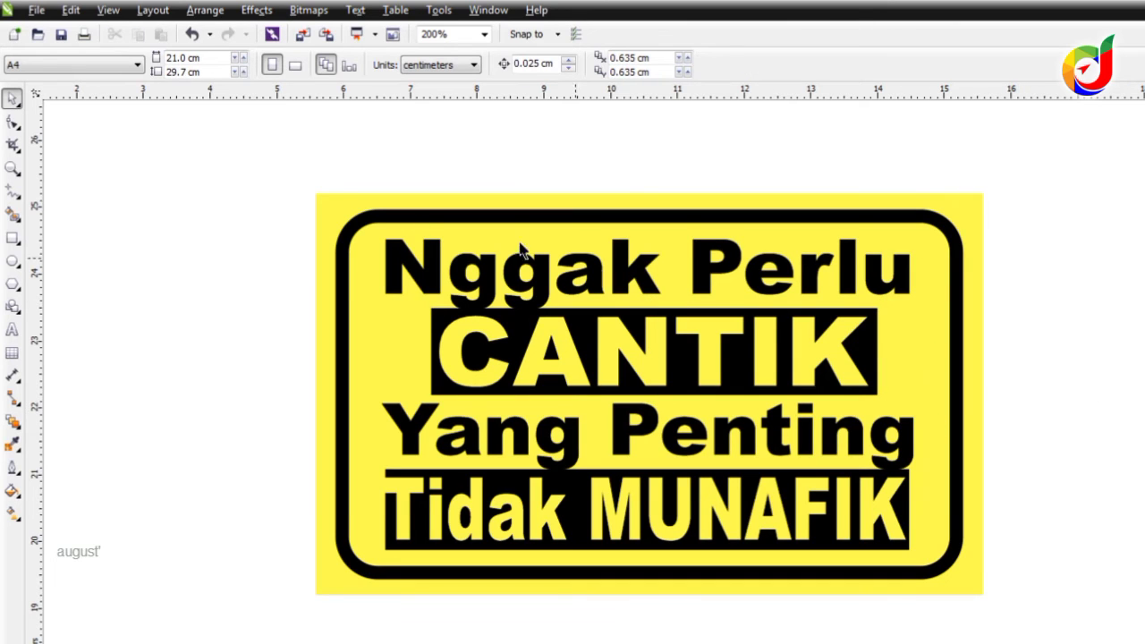
# Step: Align the "Nggak Perlu" text with the yellow background using Align Centers Vertically
pyautogui.moveTo(241, 145); pyautogui.dragTo(1073, 587)
pyautogui.click(1053, 536)
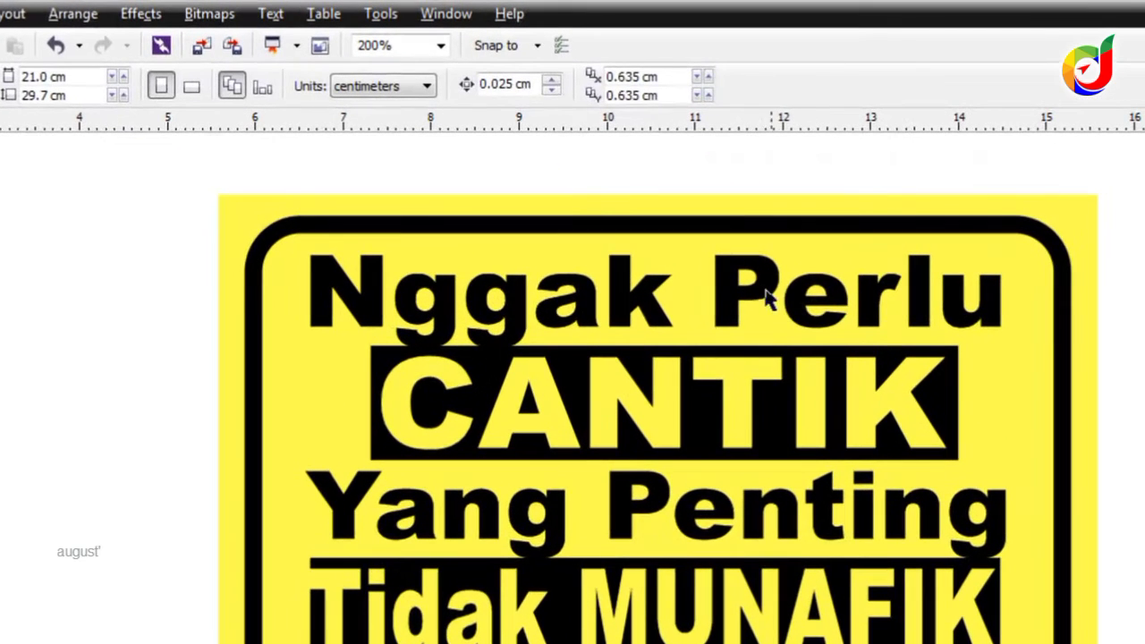
pyautogui.click(764, 295)
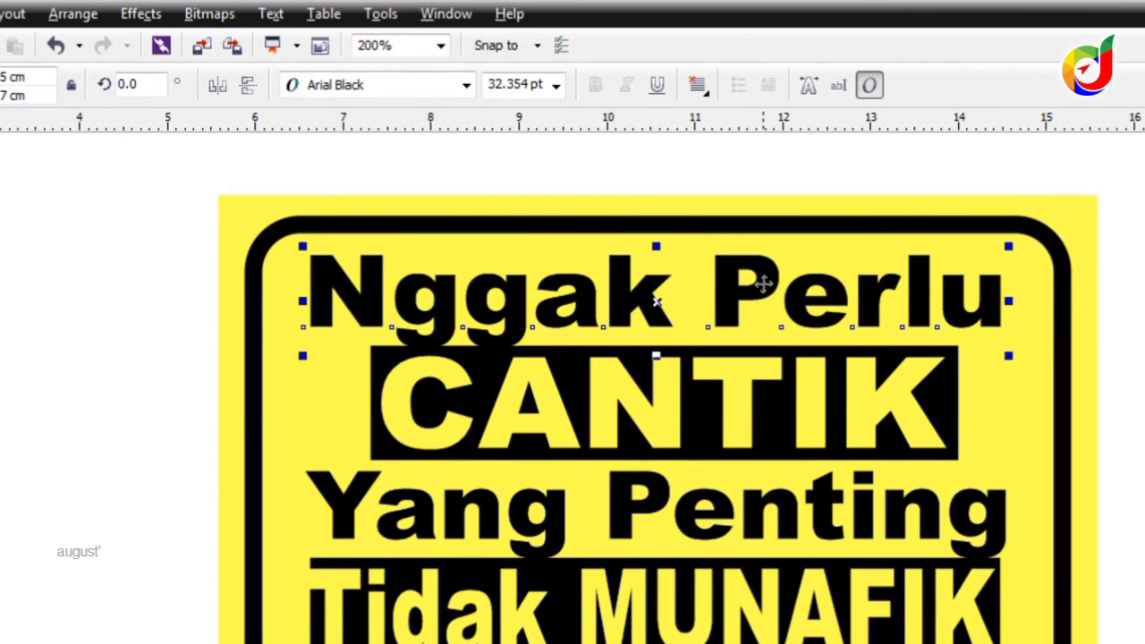
pyautogui.scroll(1, 658, 418)
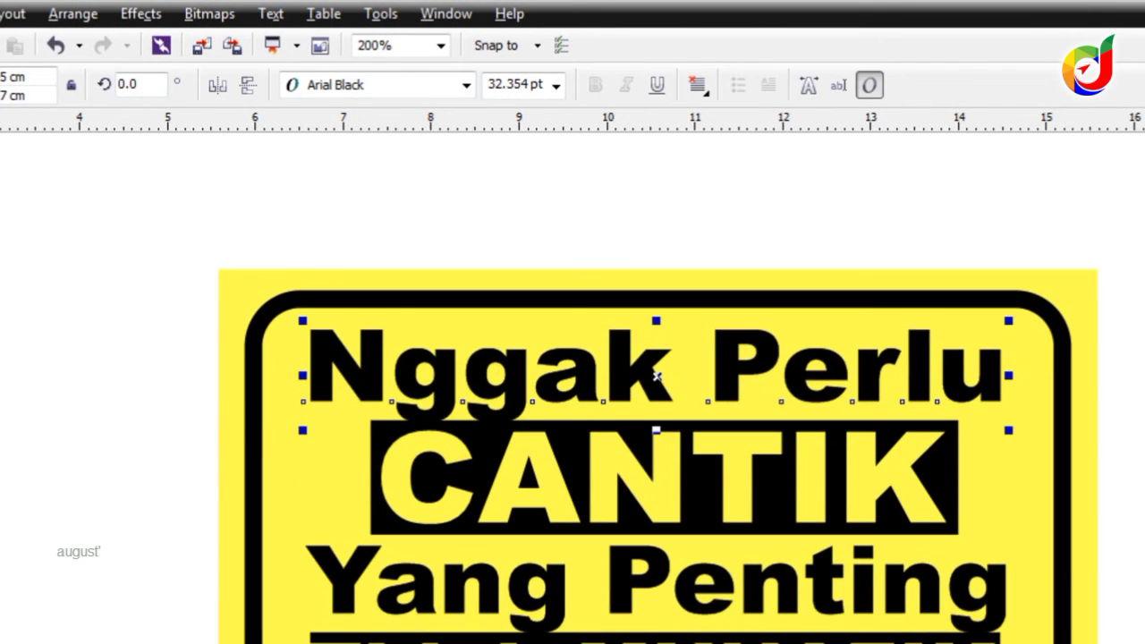
pyautogui.click(1064, 302)
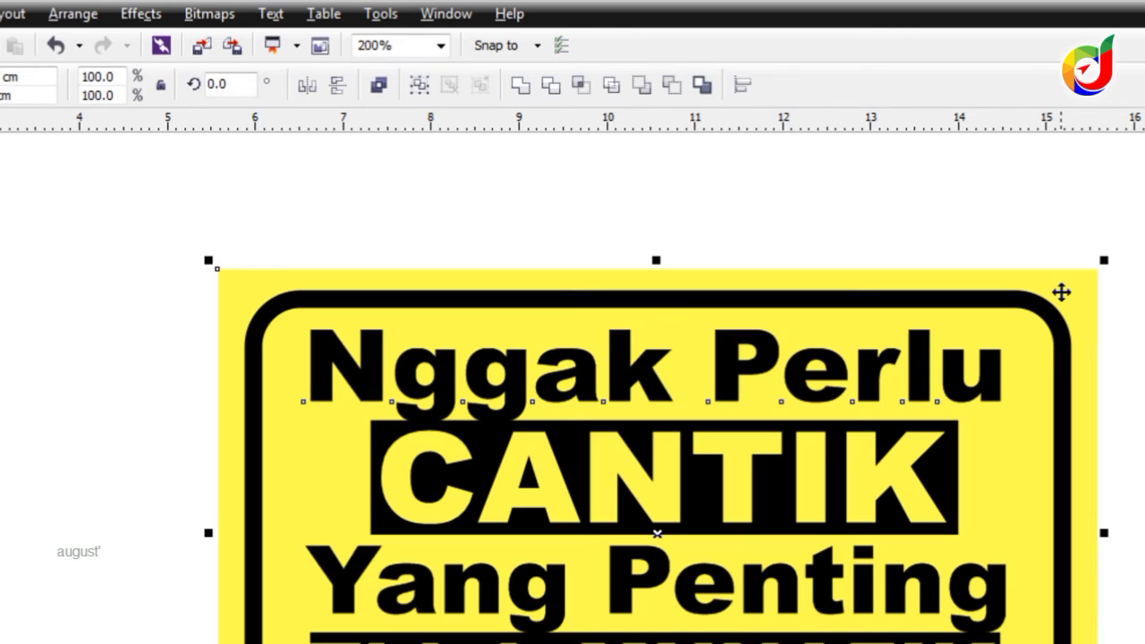
pyautogui.click(90, 16)
pyautogui.moveTo(125, 104)
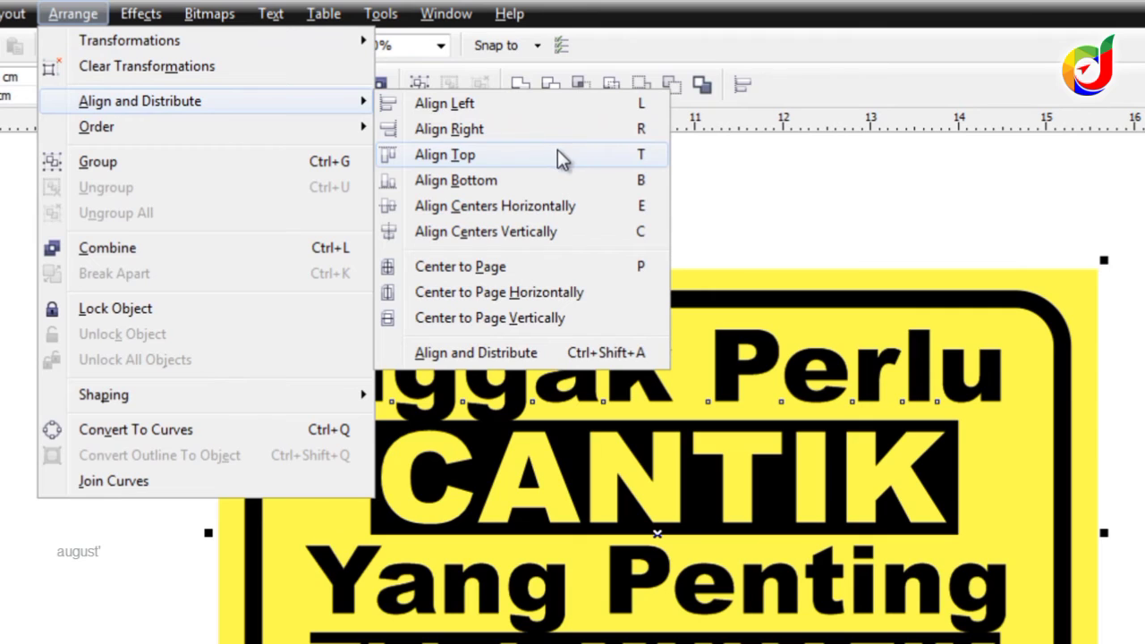
pyautogui.click(517, 234)
# Step: Align the remaining text lines and the lower black bar with the yellow background using Align Centers Vertically
pyautogui.scroll(-1, 510, 236)
pyautogui.click(73, 13)
pyautogui.moveTo(159, 107)
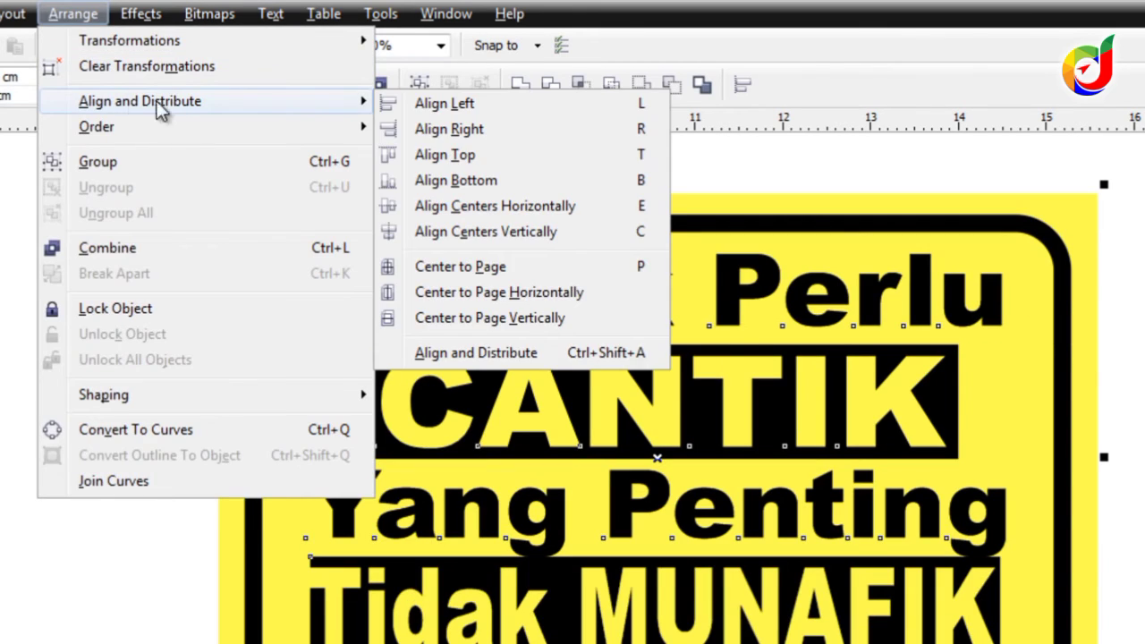
pyautogui.click(481, 233)
pyautogui.press('Escape')
# Step: Group all sticker objects and move the group to the upper-left area of the page
pyautogui.scroll(-1, 435, 299)
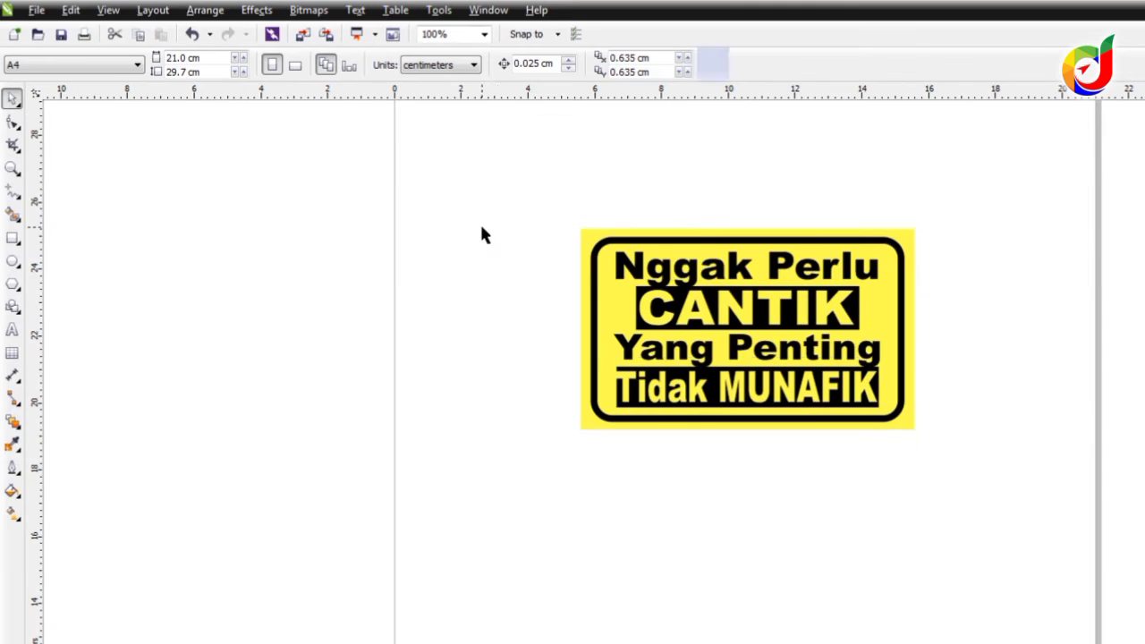
pyautogui.moveTo(498, 179); pyautogui.dragTo(921, 509)
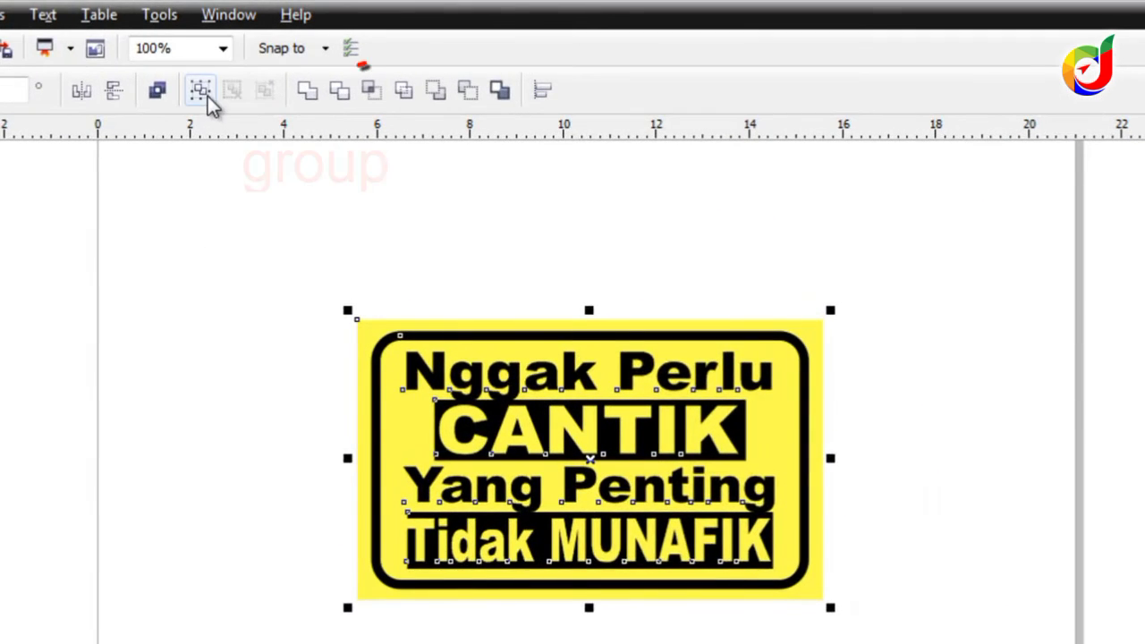
pyautogui.click(204, 90)
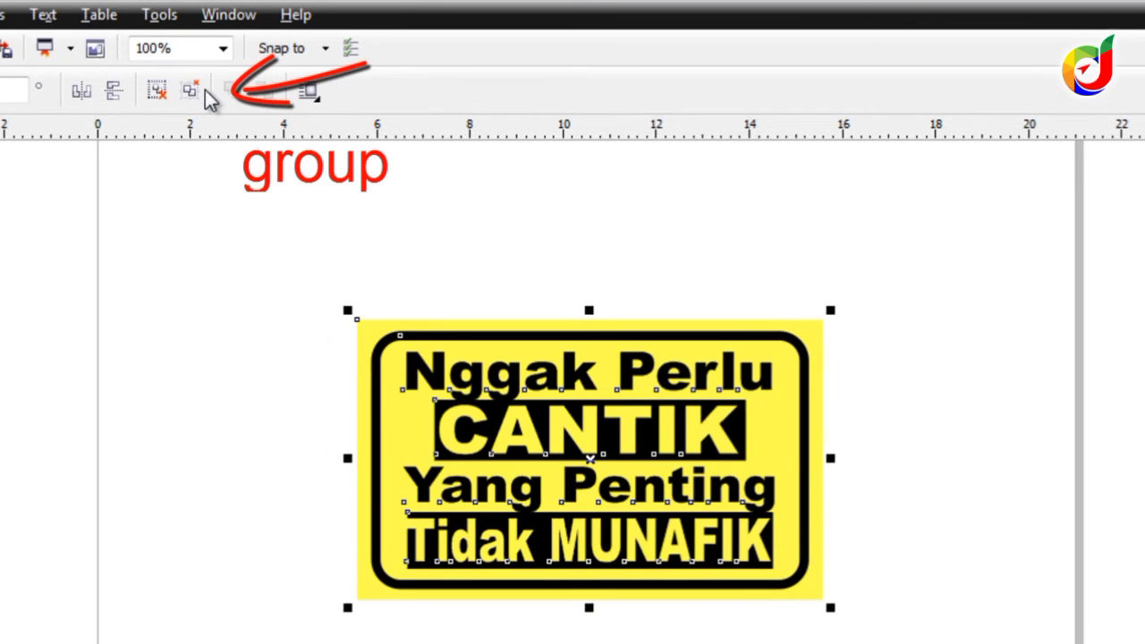
pyautogui.scroll(-1, 129, 612)
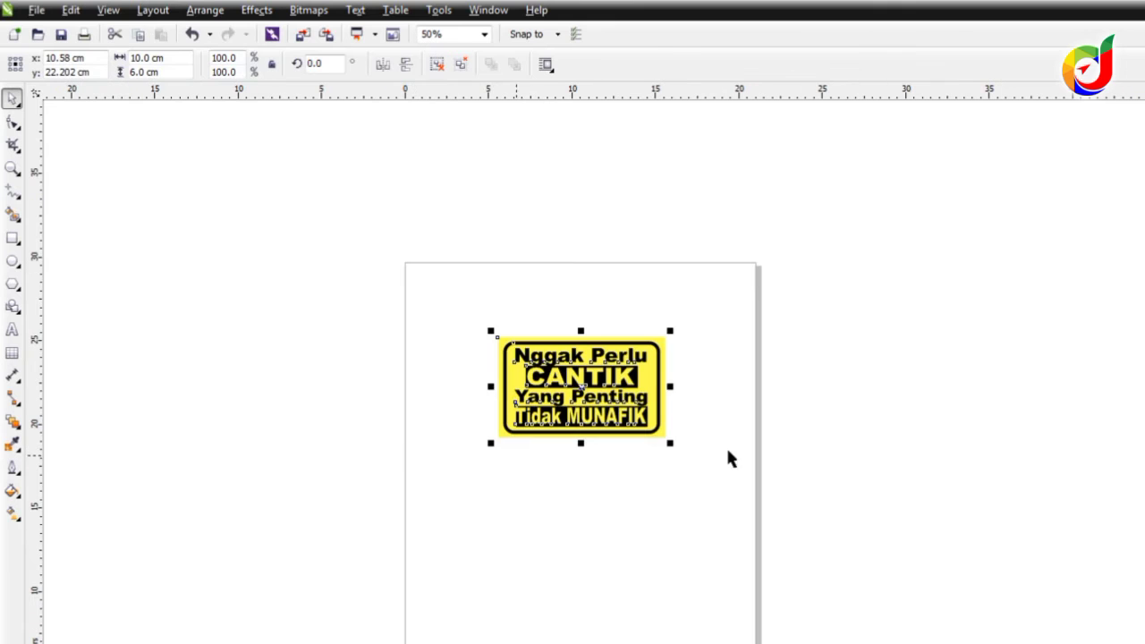
pyautogui.click(702, 393)
pyautogui.moveTo(623, 375); pyautogui.dragTo(567, 328)
# Step: Duplicate the grouped sticker three times and place the copies in a column beneath the original
pyautogui.hotkey('ctrl', 'd')
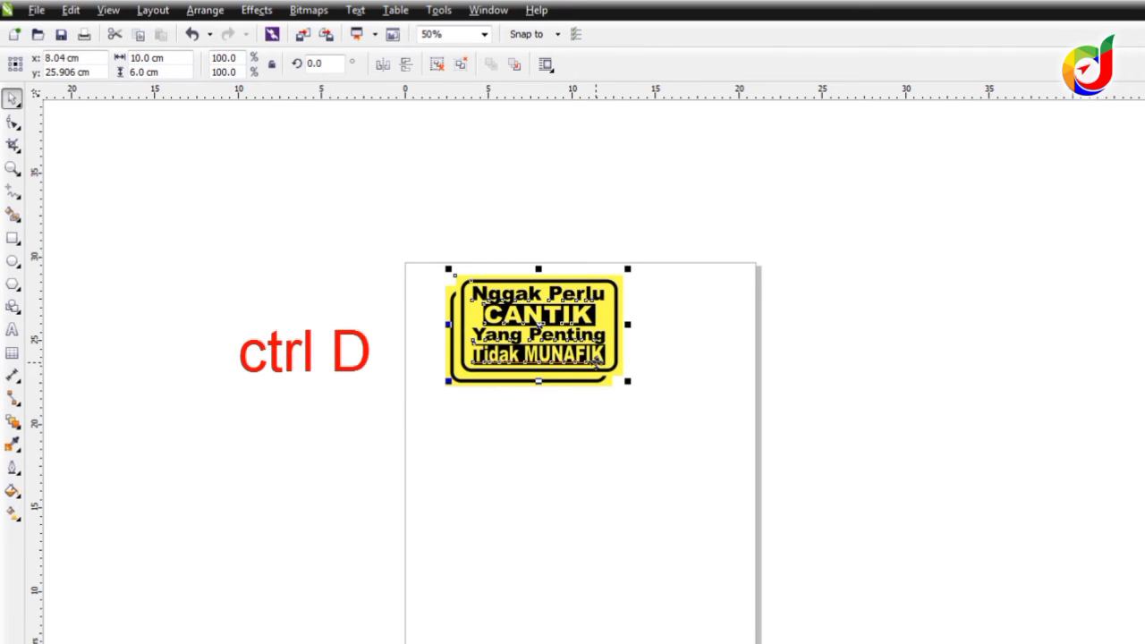
pyautogui.moveTo(591, 300); pyautogui.dragTo(577, 435)
pyautogui.rightClick(578, 436)
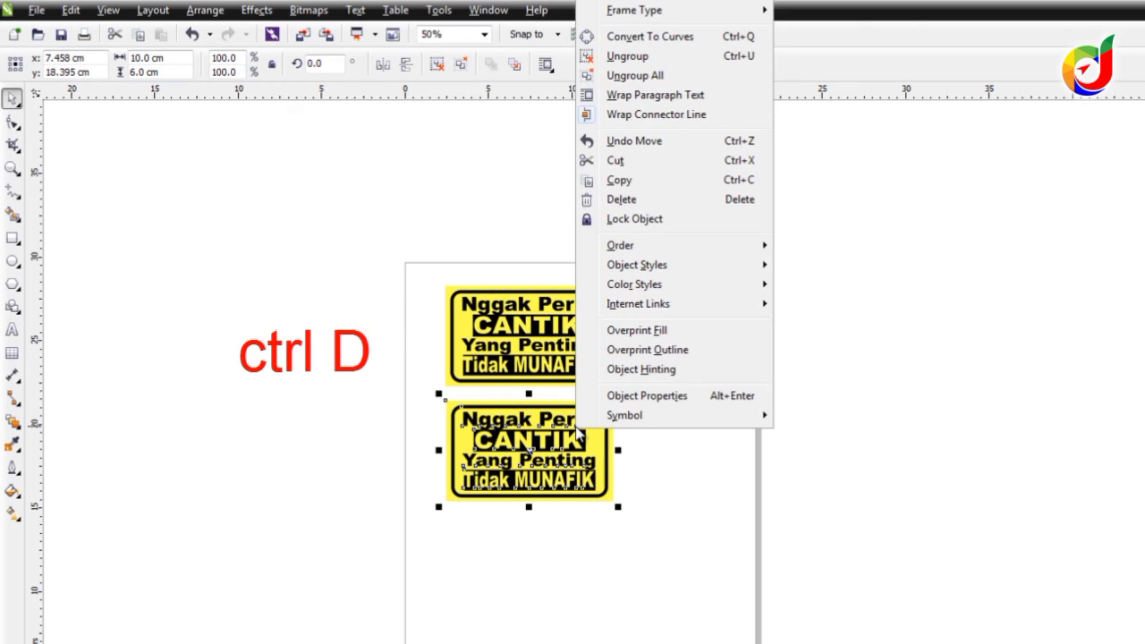
pyautogui.click(810, 498)
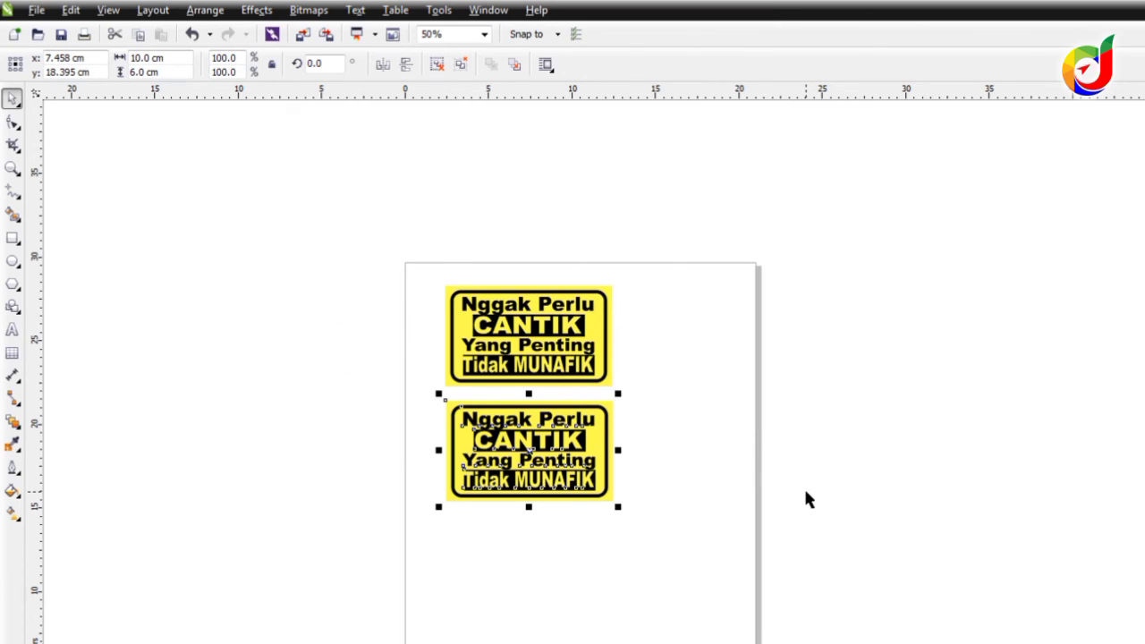
pyautogui.hotkey('ctrl', 'd')
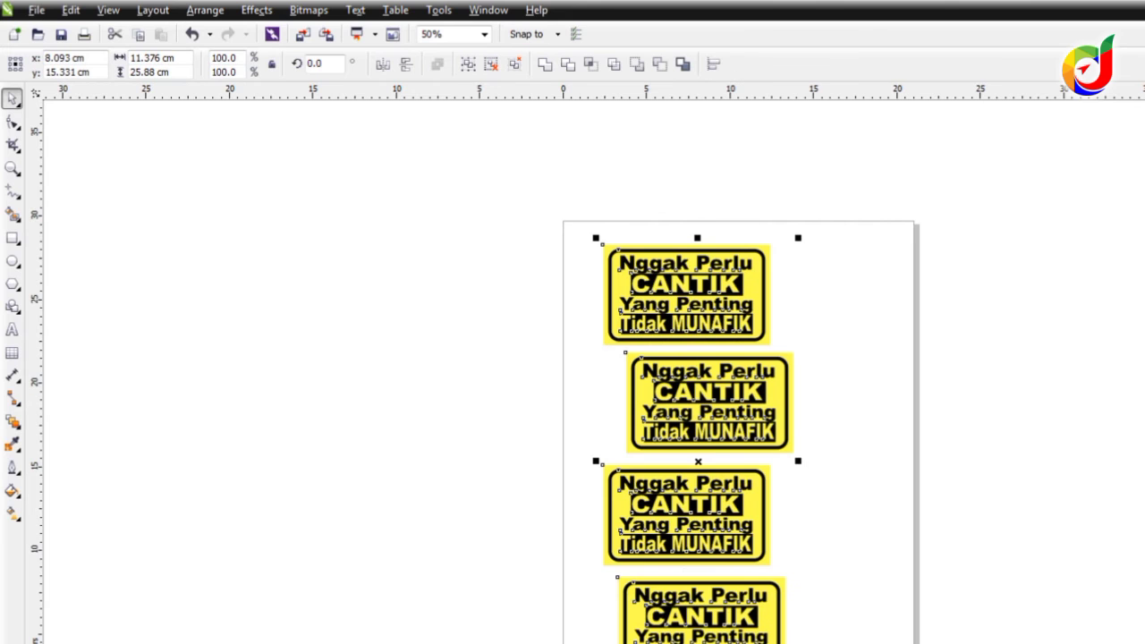
# Step: Line up all four stickers in the column using Align Centers Vertically
pyautogui.scroll(-1, 740, 403)
pyautogui.click(1119, 469)
pyautogui.moveTo(512, 149); pyautogui.dragTo(909, 626)
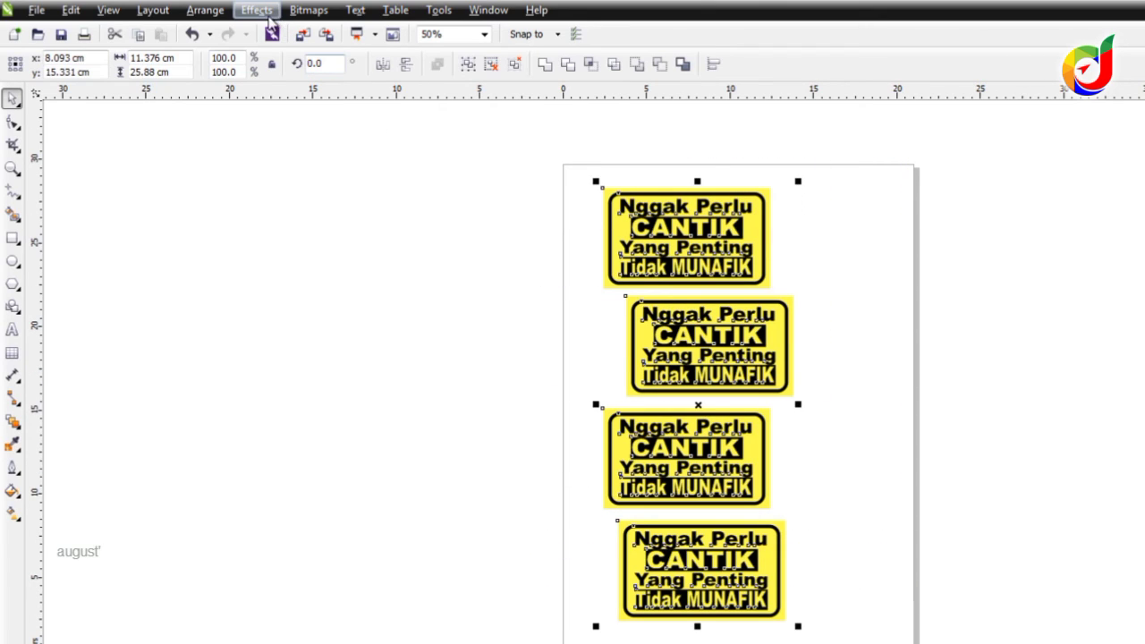
pyautogui.click(201, 12)
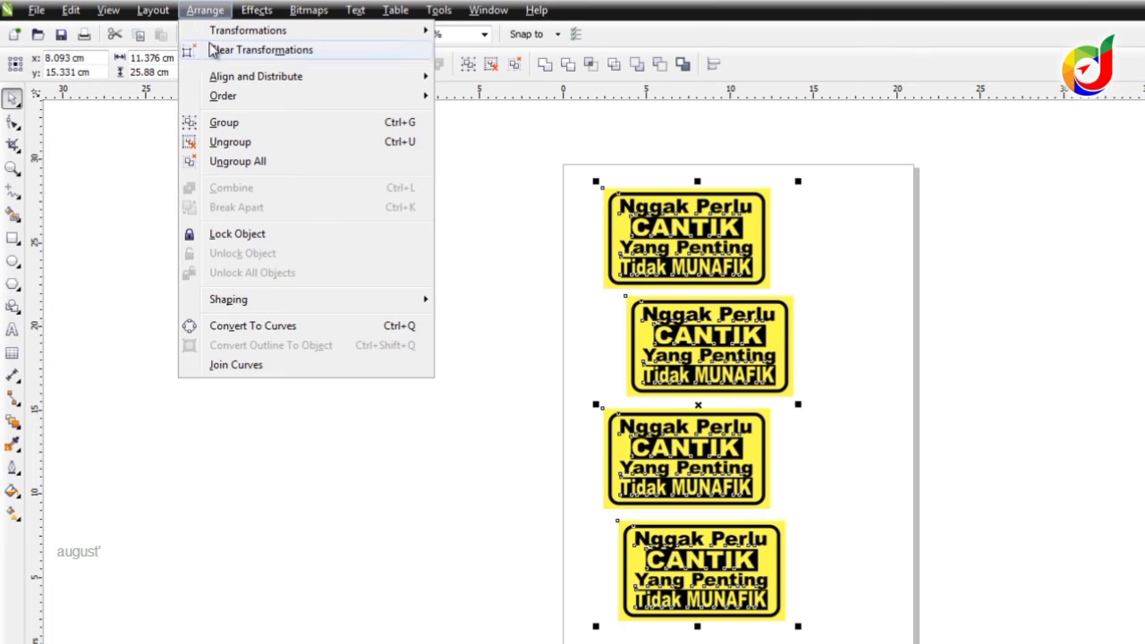
pyautogui.moveTo(362, 80)
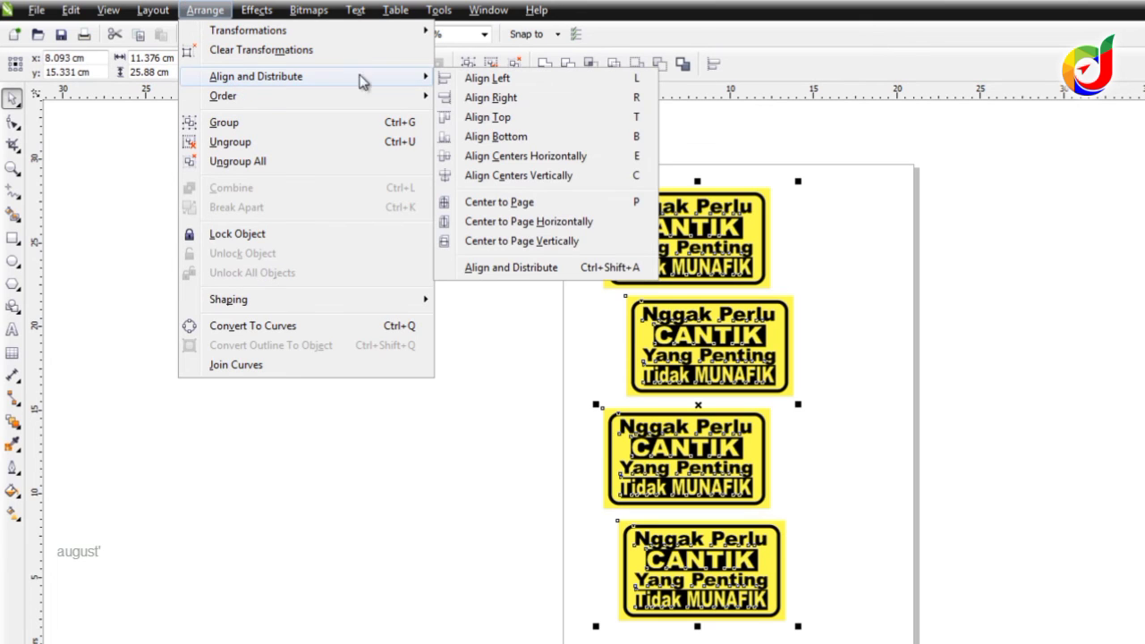
pyautogui.click(547, 176)
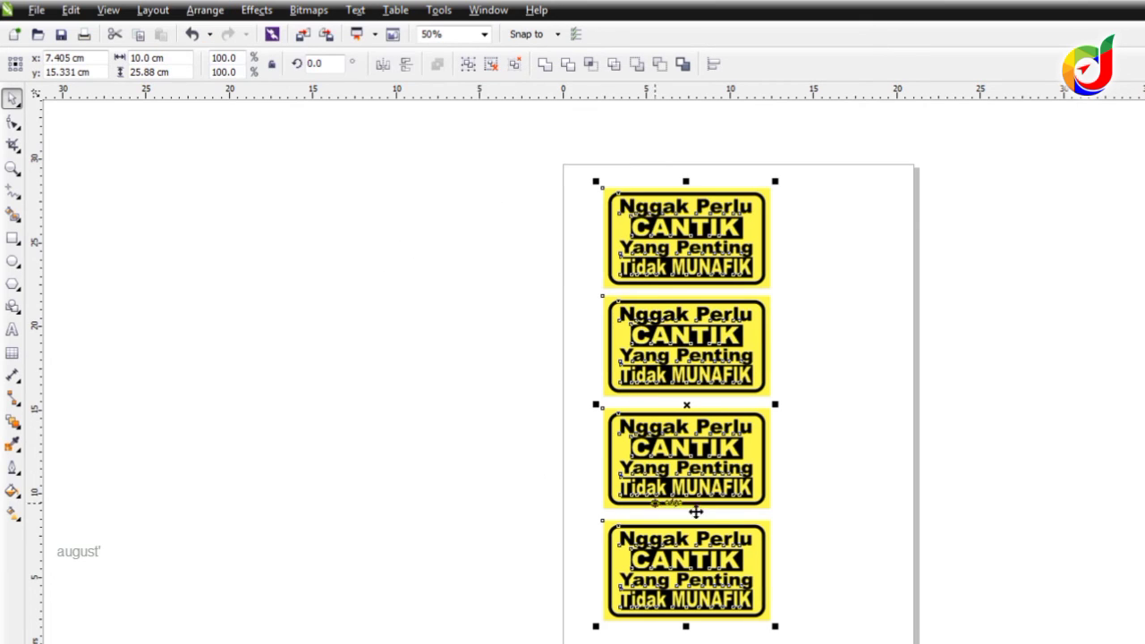
# Step: Delete the three sticker copies below the original at the top of the page
pyautogui.click(590, 301)
pyautogui.moveTo(590, 304); pyautogui.dragTo(850, 633)
pyautogui.press('Delete')
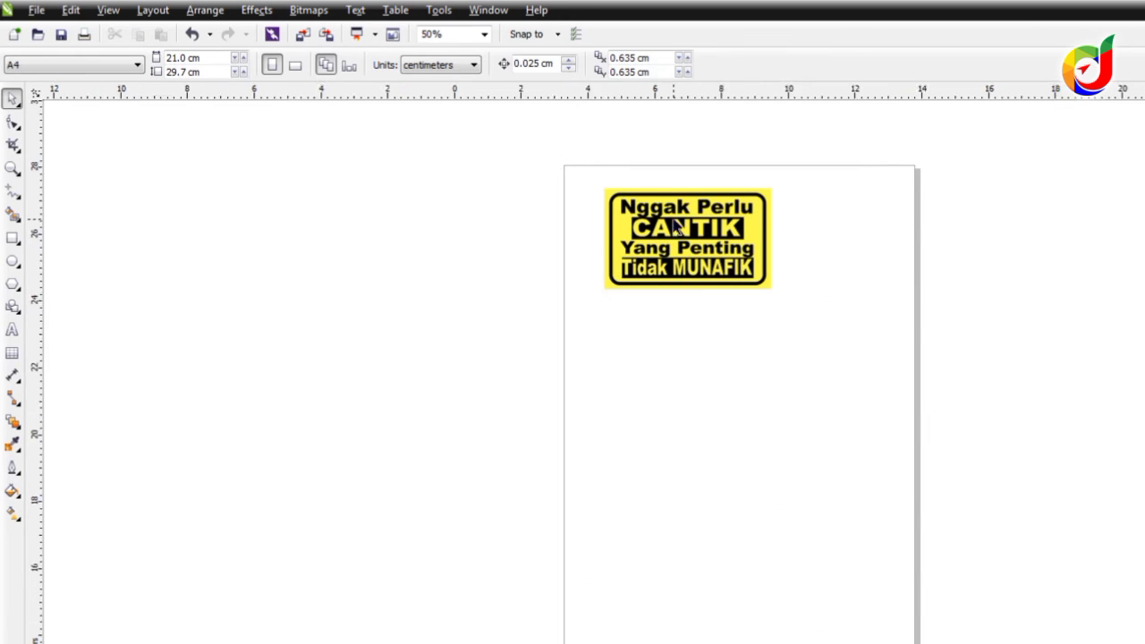
pyautogui.scroll(3, 674, 220)
pyautogui.scroll(-2, 671, 323)
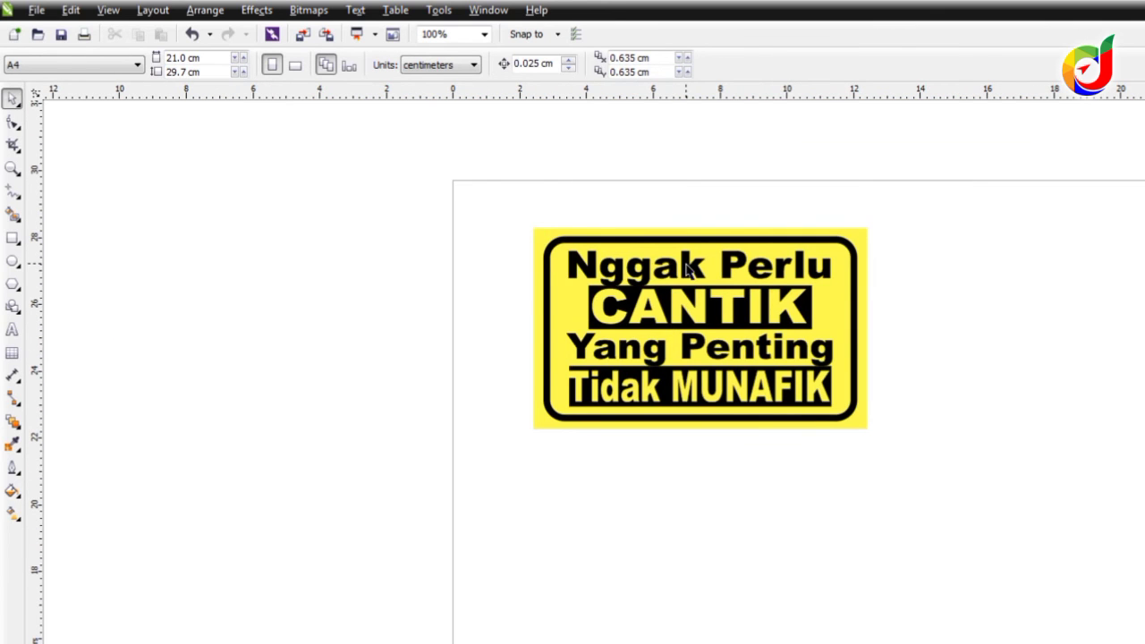
pyautogui.hotkey('ctrl', 'e')
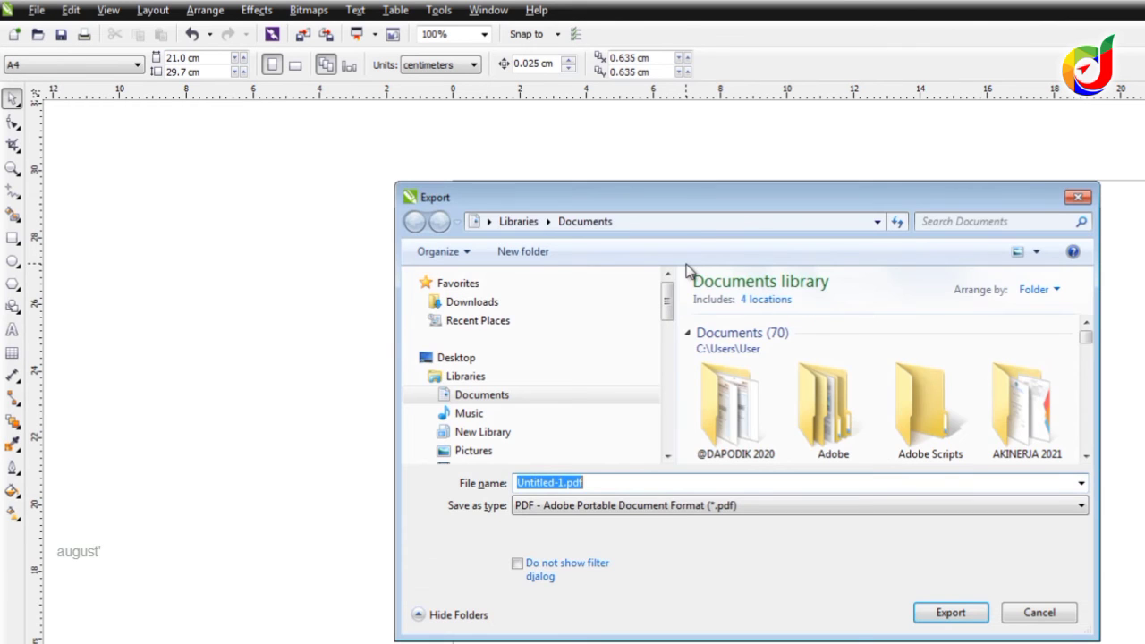
pyautogui.moveTo(697, 205); pyautogui.dragTo(741, 159)
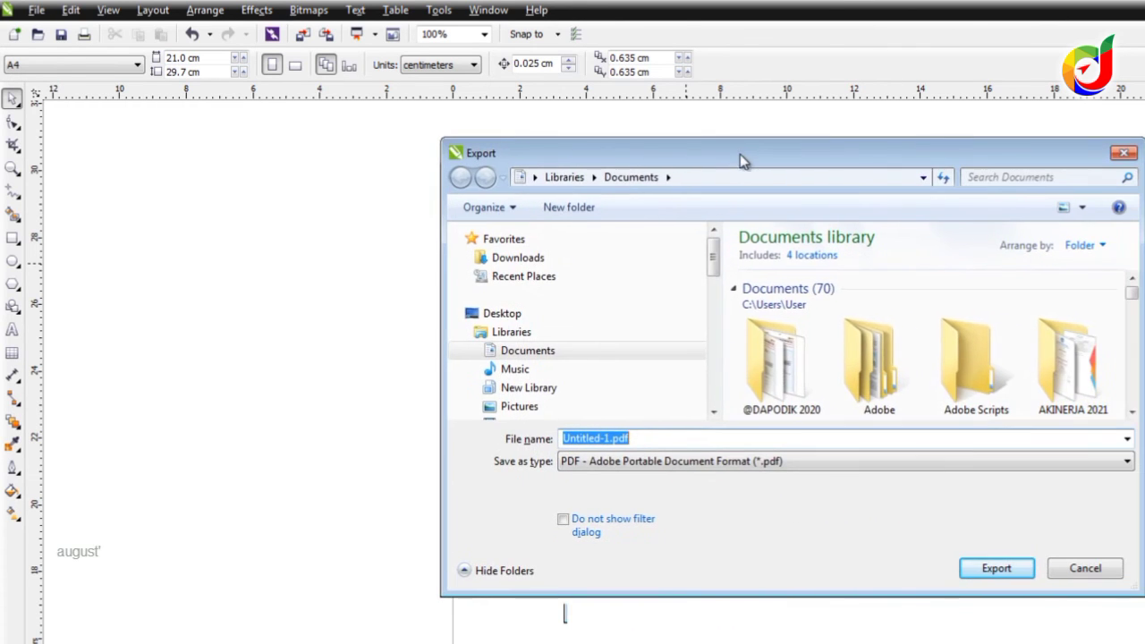
pyautogui.click(1066, 577)
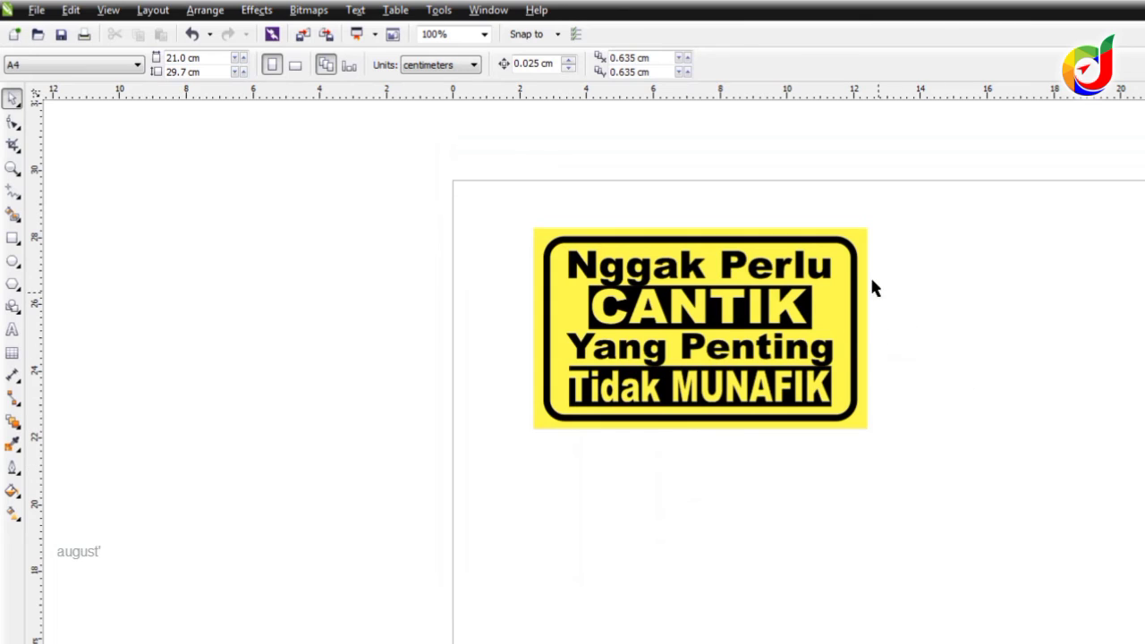
# Step: Set the page size to 10 cm wide and 6 cm high to match the sticker
pyautogui.click(865, 249)
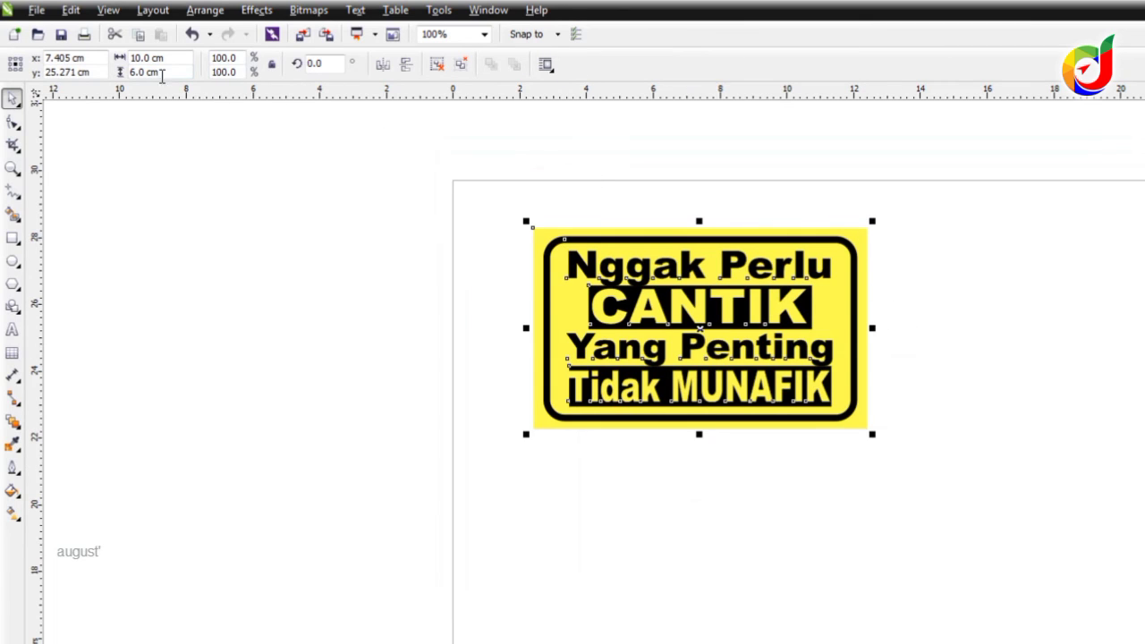
pyautogui.click(302, 220)
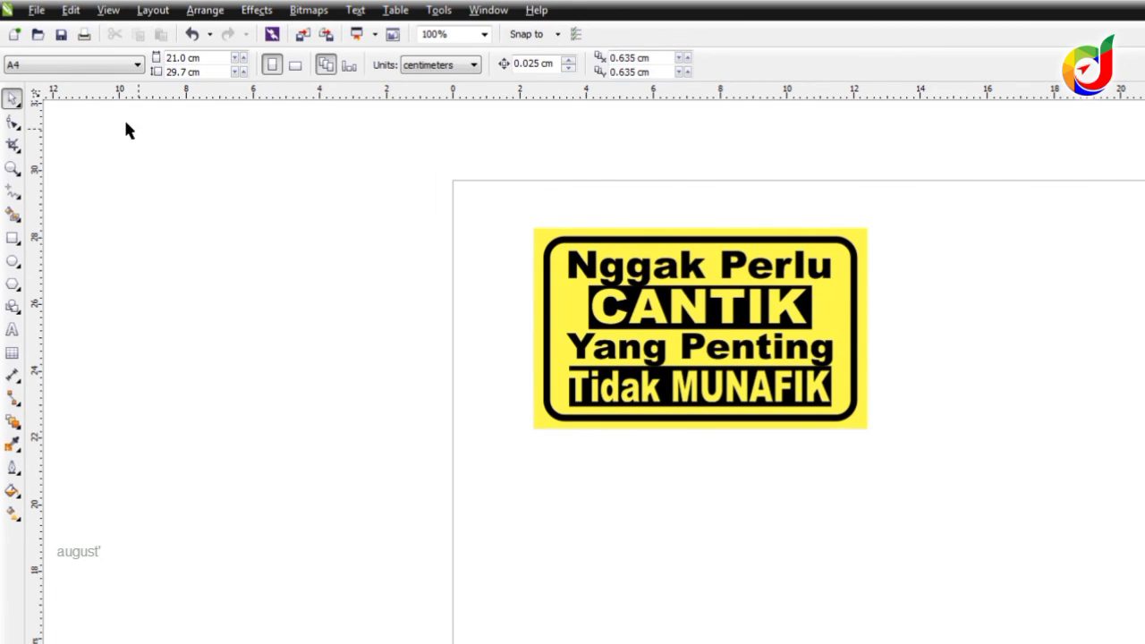
pyautogui.click(187, 57)
pyautogui.write('1')
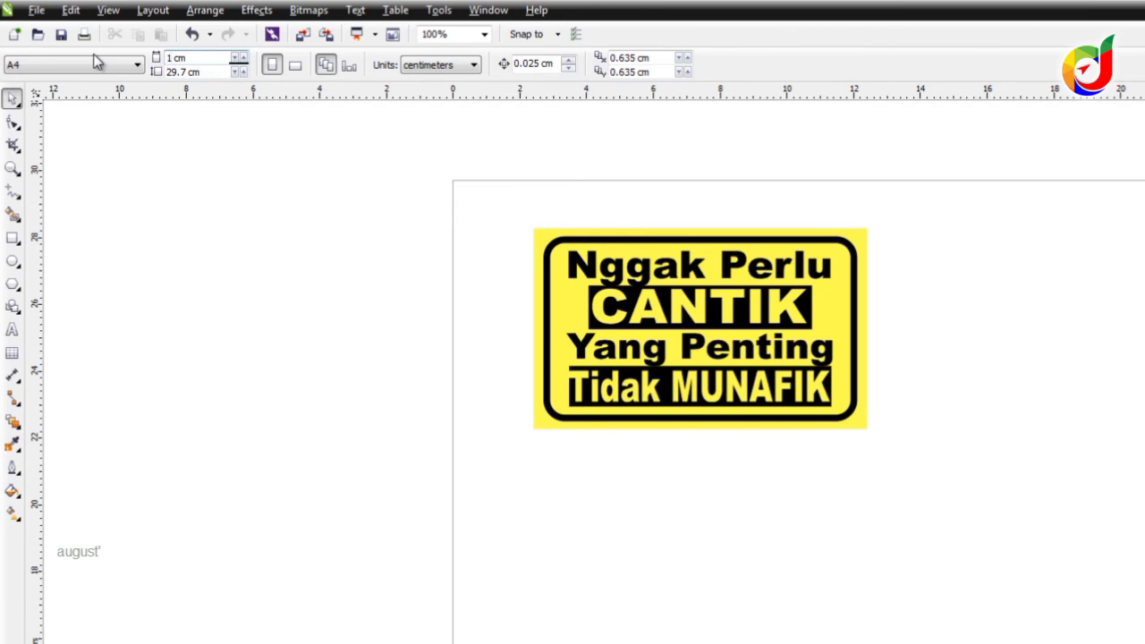
pyautogui.write('0')
pyautogui.click(187, 72)
pyautogui.write('6')
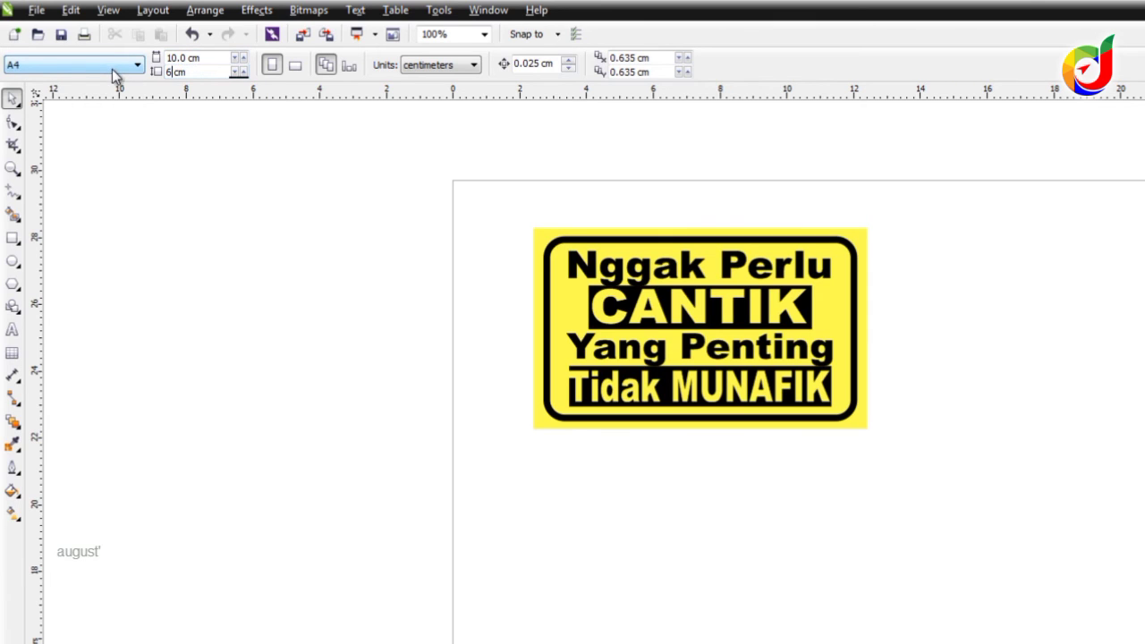
pyautogui.press('Return')
# Step: Try Center to Page on the grouped sticker and undo the placement
pyautogui.scroll(-2, 438, 268)
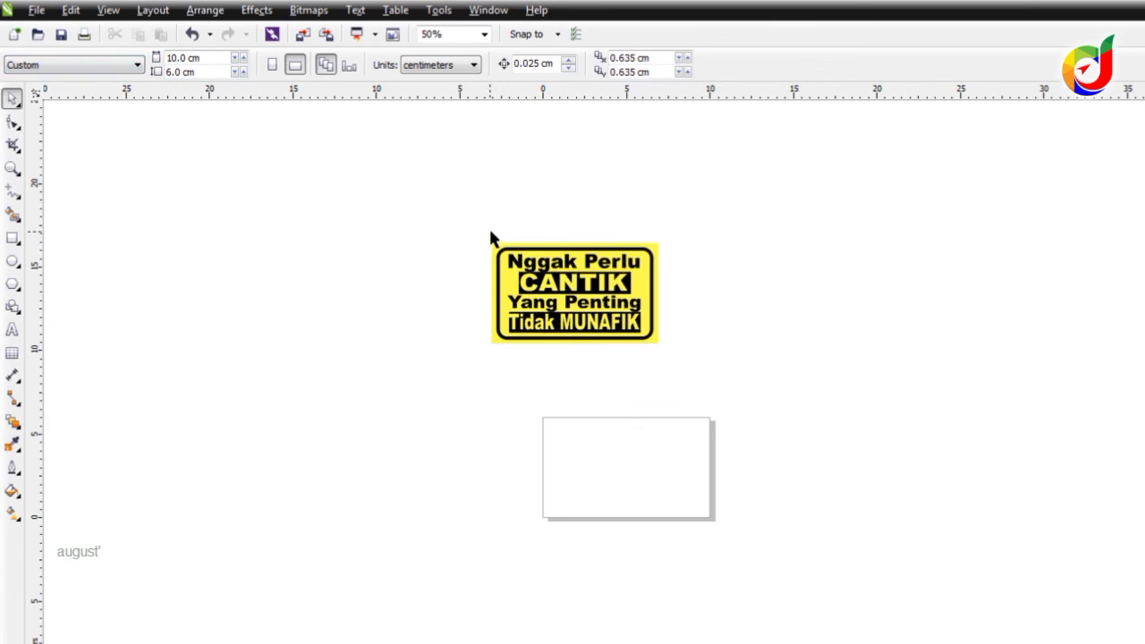
pyautogui.click(537, 304)
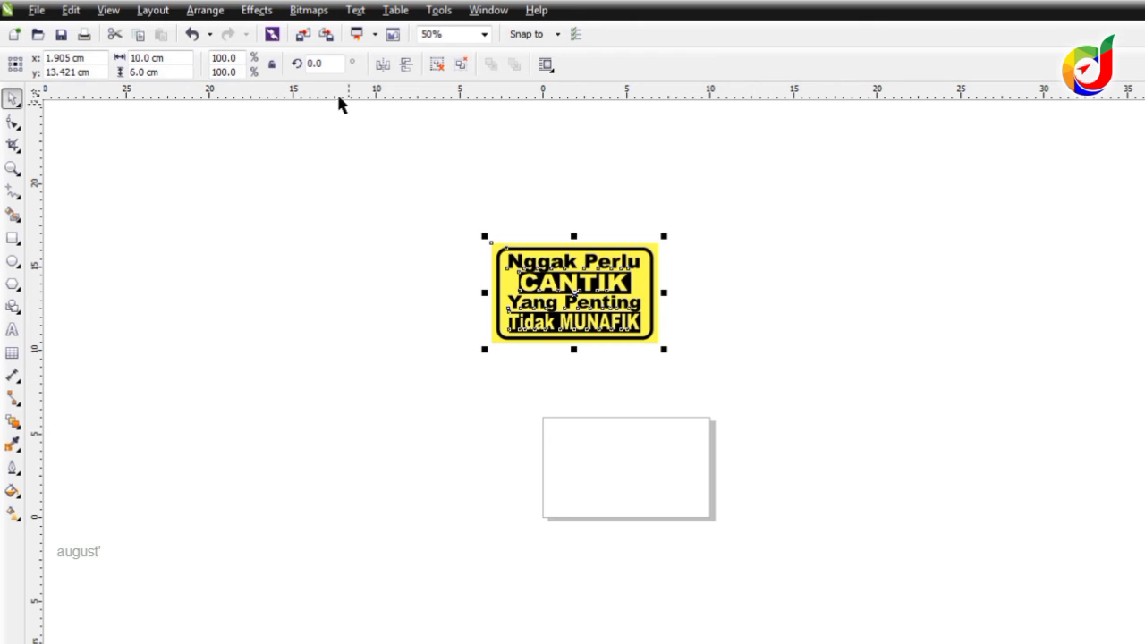
pyautogui.click(205, 9)
pyautogui.moveTo(250, 78)
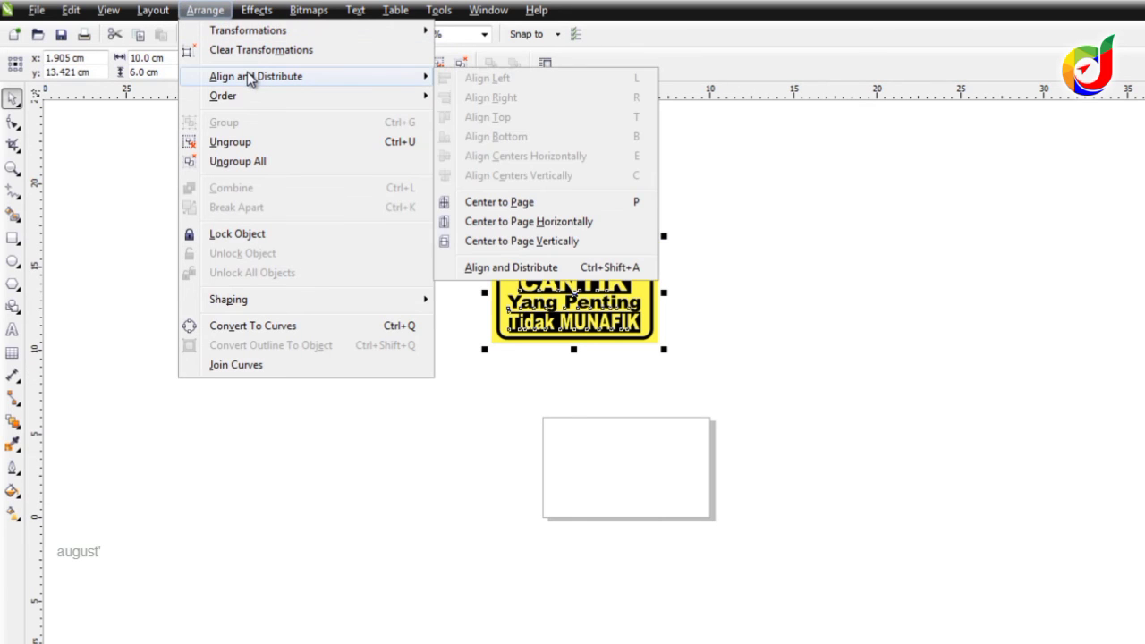
pyautogui.click(525, 203)
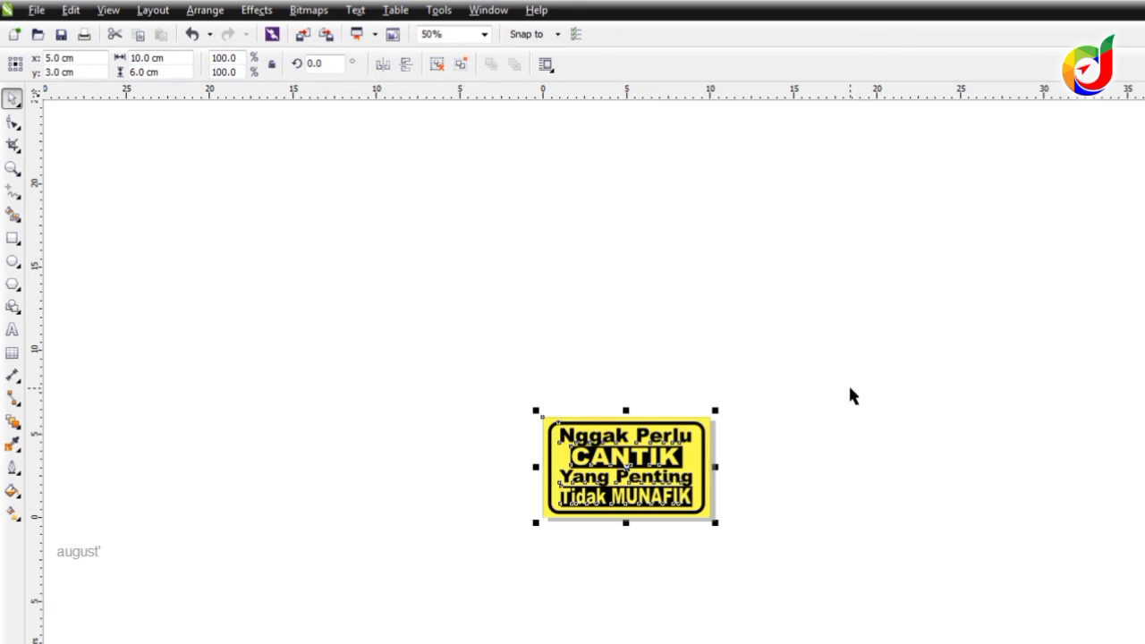
pyautogui.hotkey('ctrl', 'z')
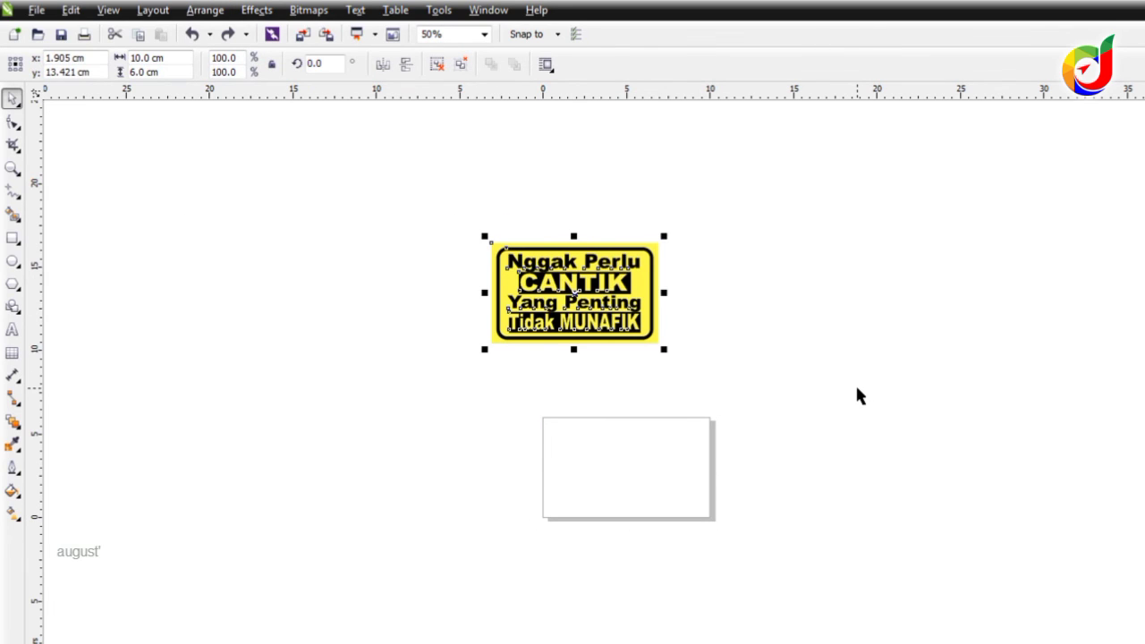
# Step: Reselect the sticker group, center it on the page once more and undo that move
pyautogui.click(856, 396)
pyautogui.click(592, 273)
pyautogui.click(214, 11)
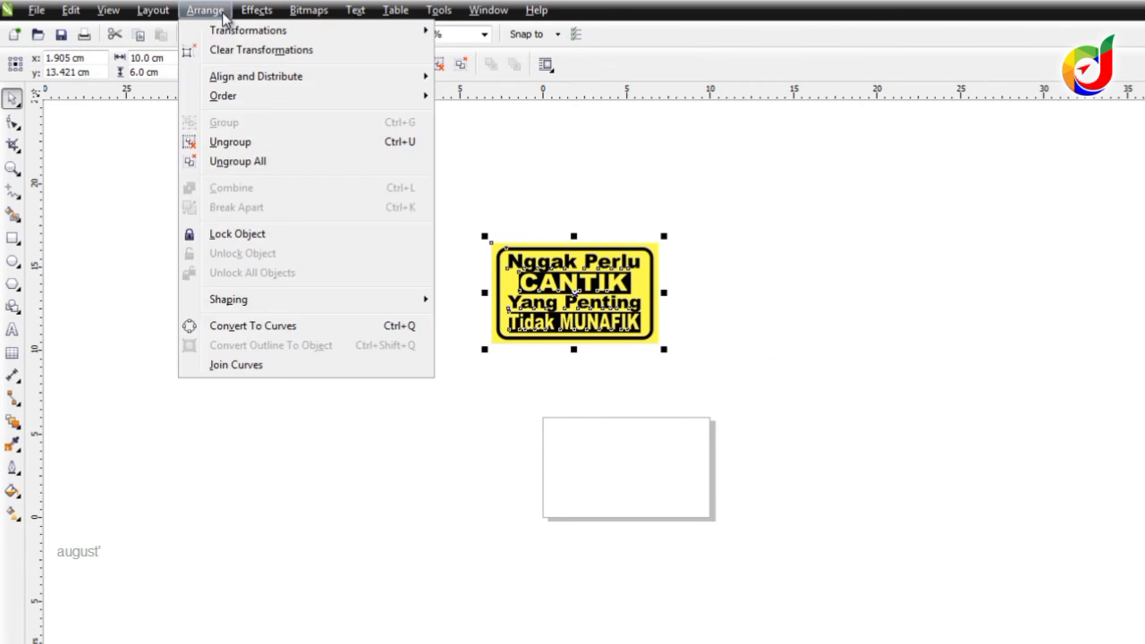
pyautogui.moveTo(252, 77)
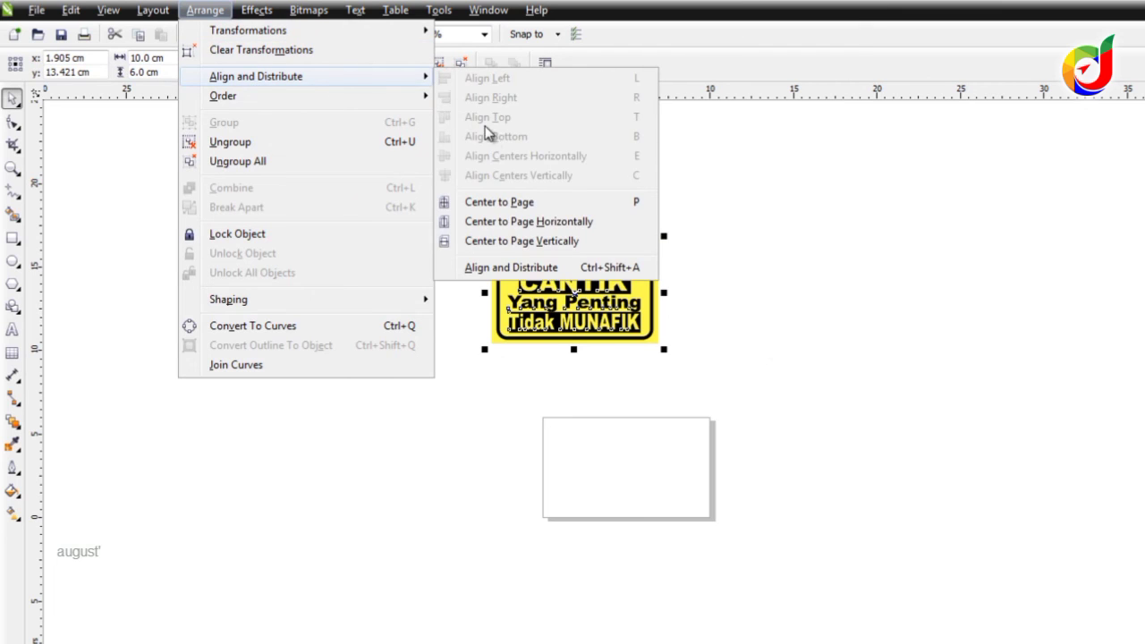
pyautogui.click(507, 205)
pyautogui.hotkey('ctrl', 'z')
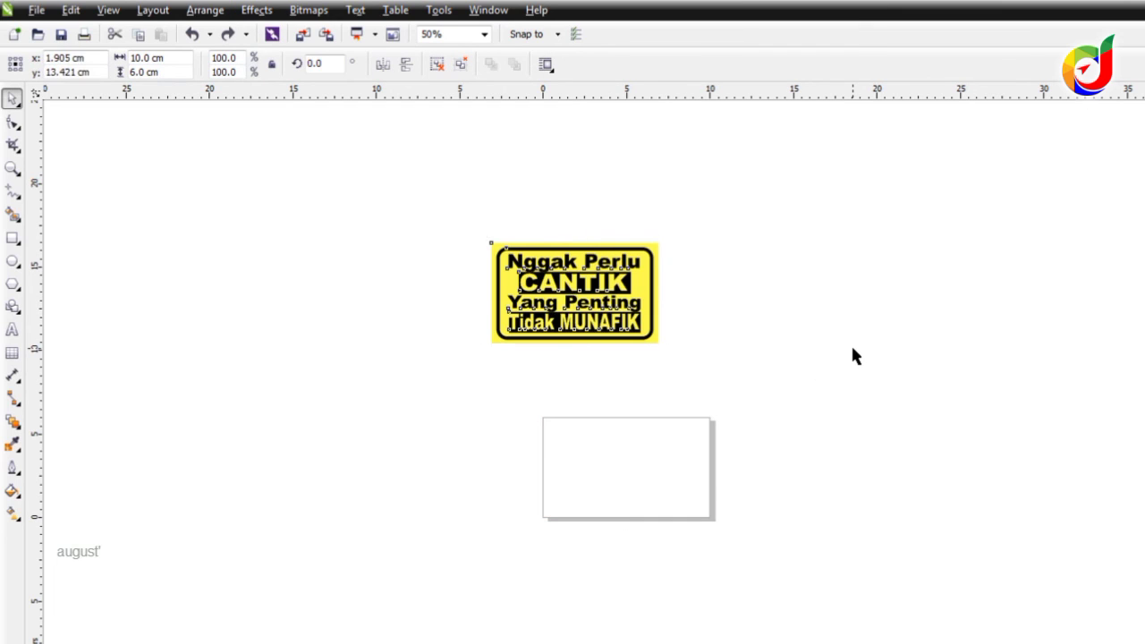
# Step: Center the sticker group on the 10 × 6 cm page and deselect it
pyautogui.click(853, 355)
pyautogui.click(587, 291)
pyautogui.press('p')
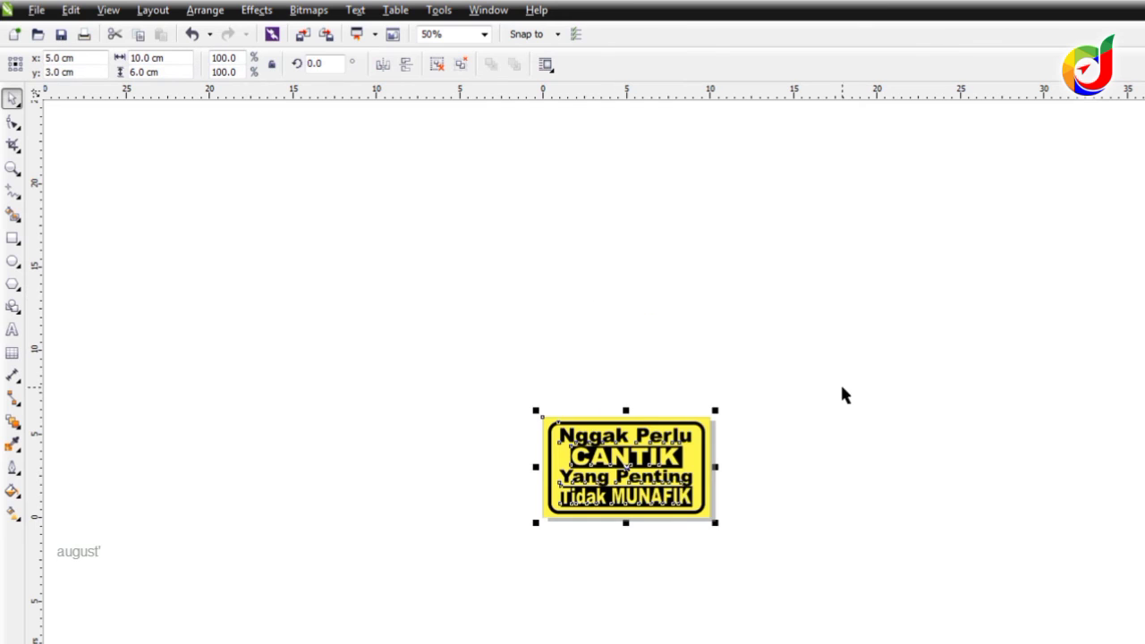
pyautogui.scroll(1, 626, 481)
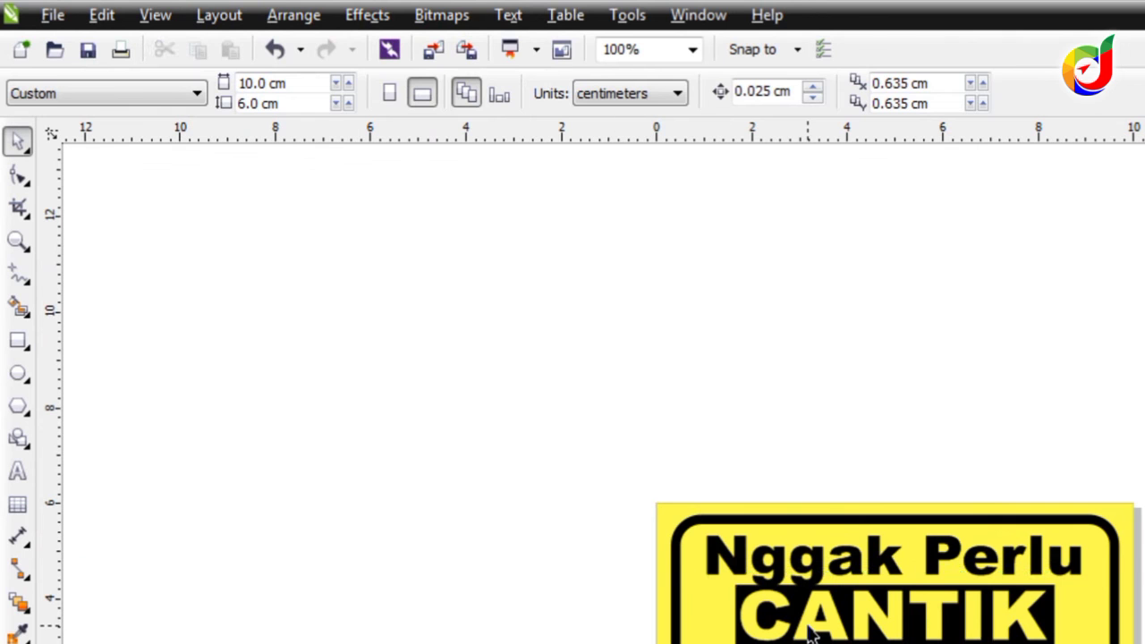
pyautogui.click(564, 438)
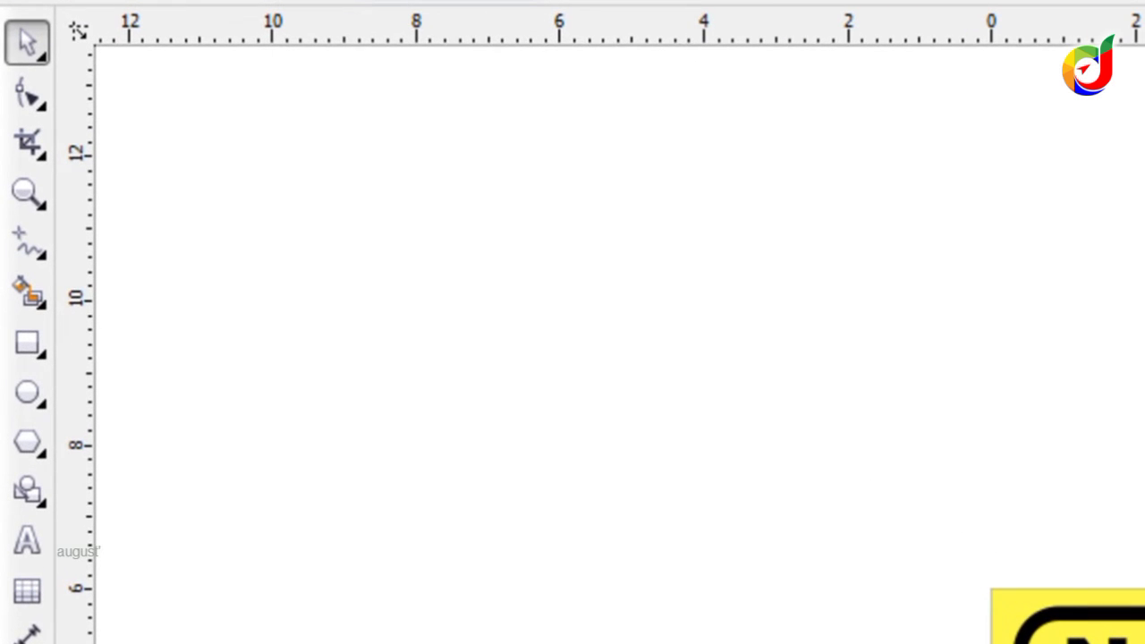
# Step: Start an export of the sticker page to the Documents library with the file name "sticker"
pyautogui.click(85, 1)
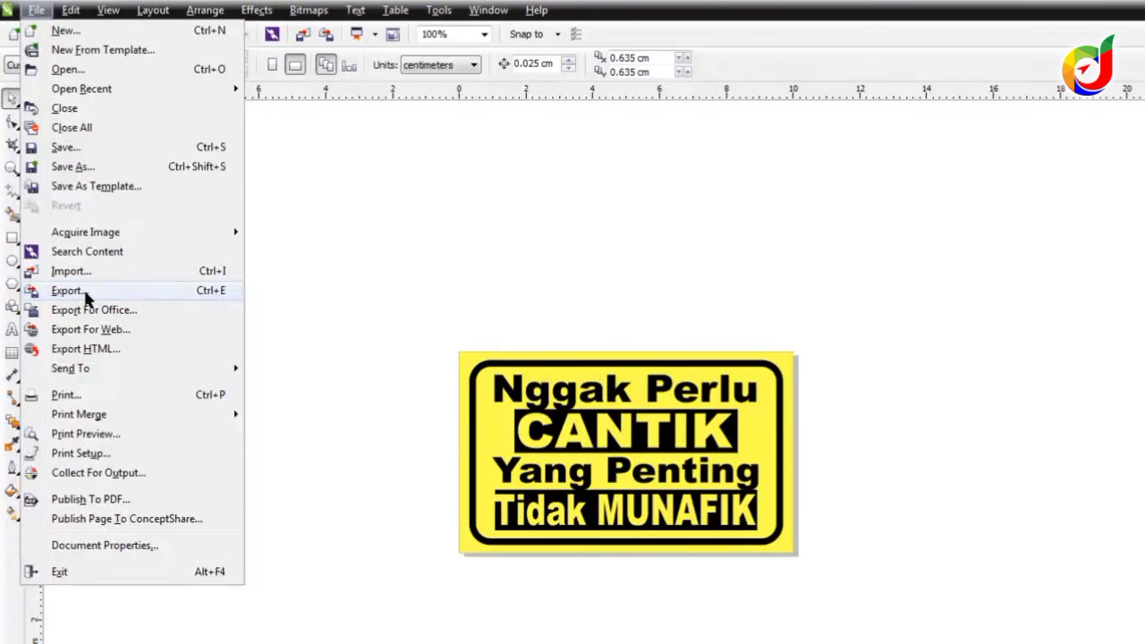
pyautogui.click(192, 474)
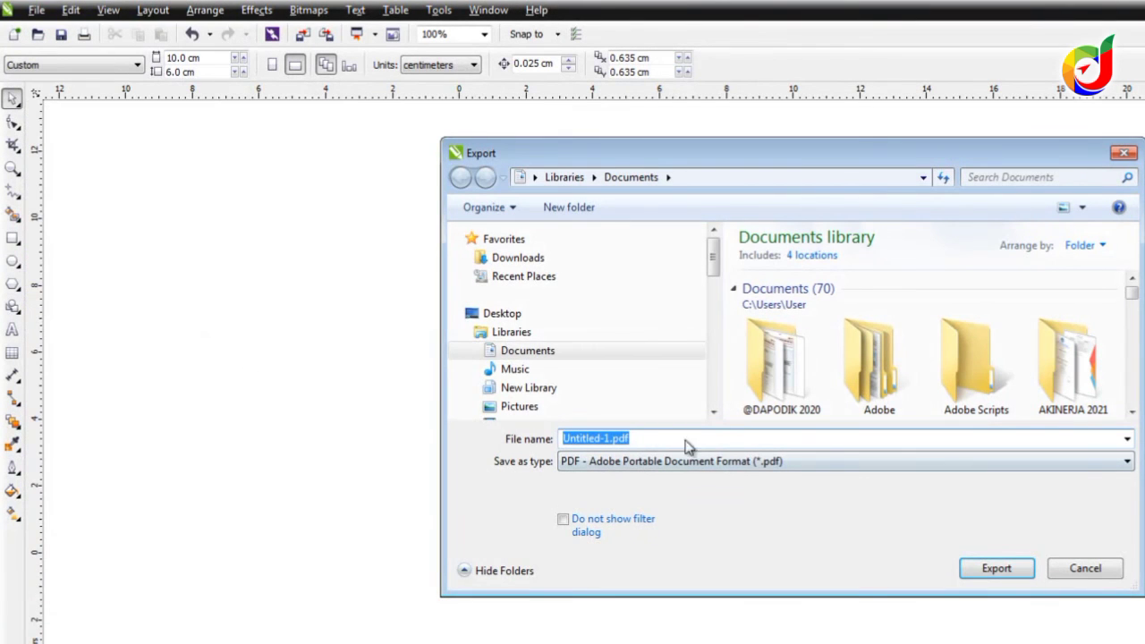
pyautogui.click(535, 349)
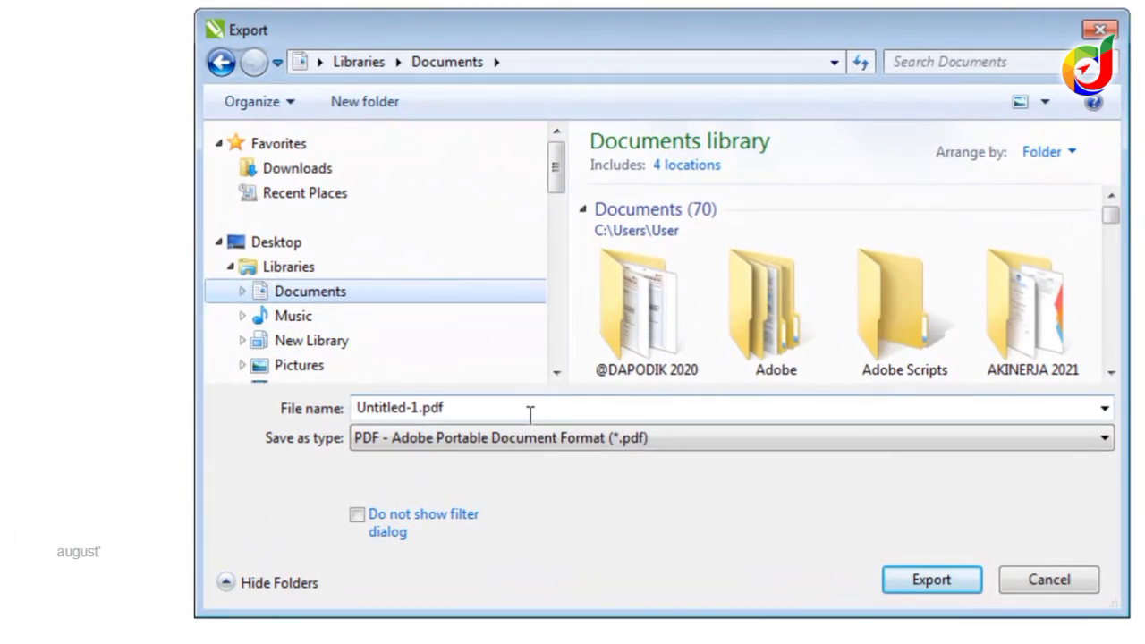
pyautogui.click(590, 420)
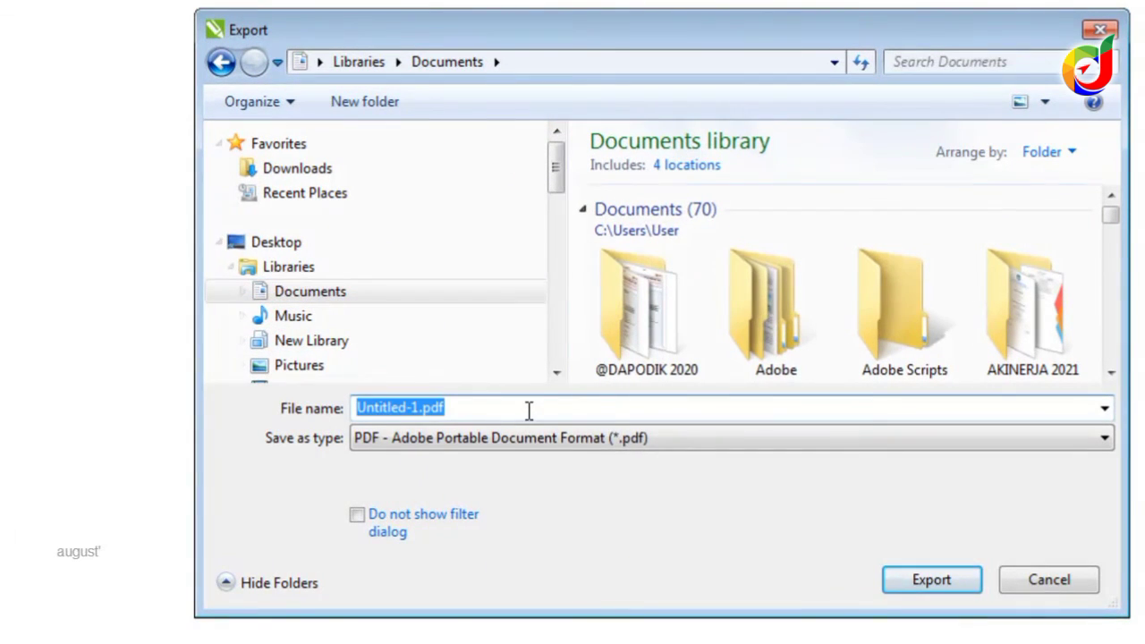
pyautogui.write('sticker')
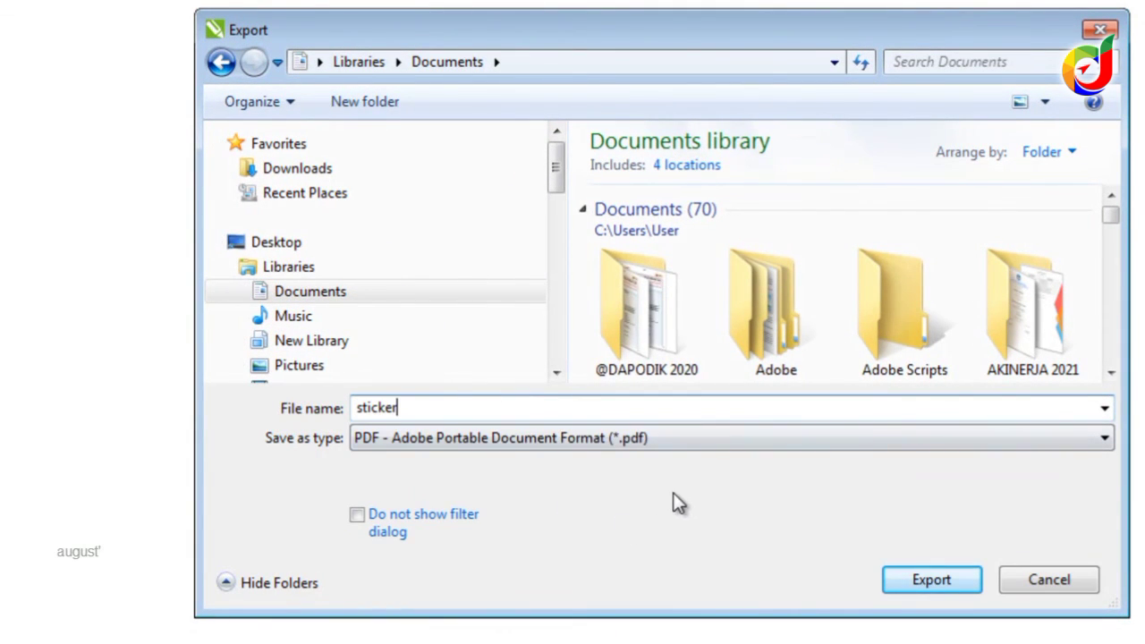
# Step: Choose the JPG - JPEG Bitmaps format and export the sticker, accepting the JPEG settings as shown
pyautogui.click(679, 444)
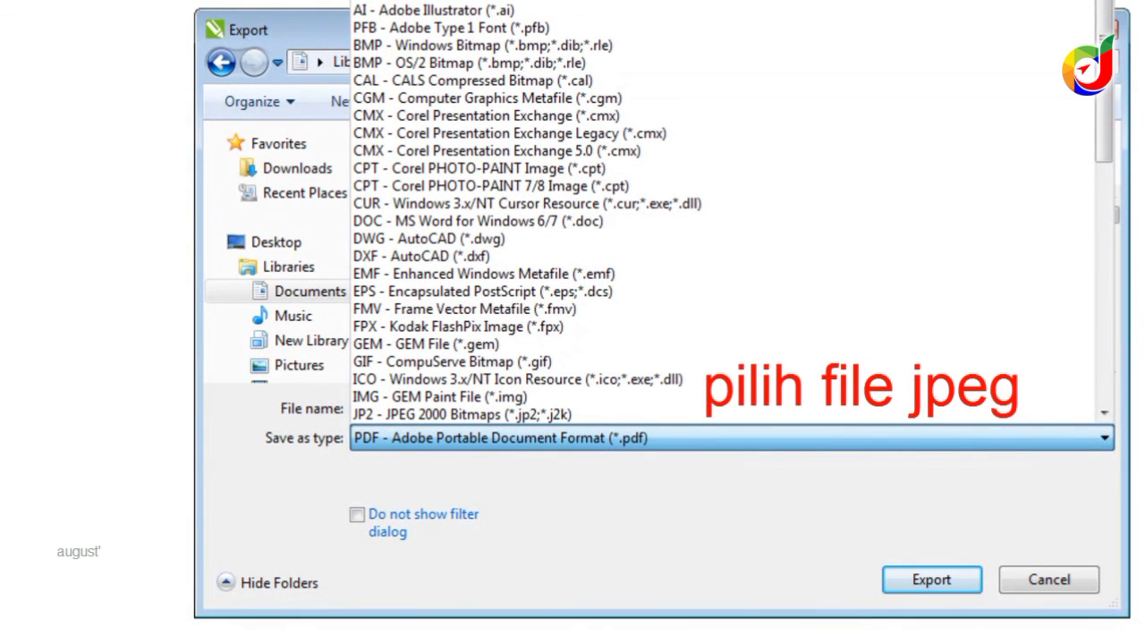
pyautogui.click(805, 420)
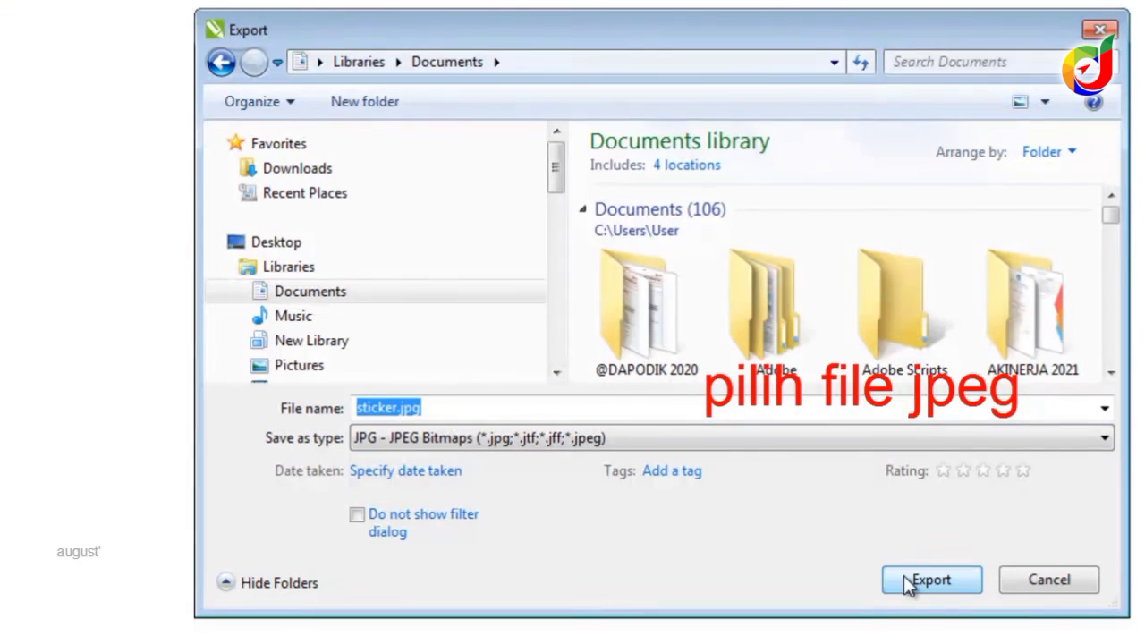
pyautogui.click(905, 579)
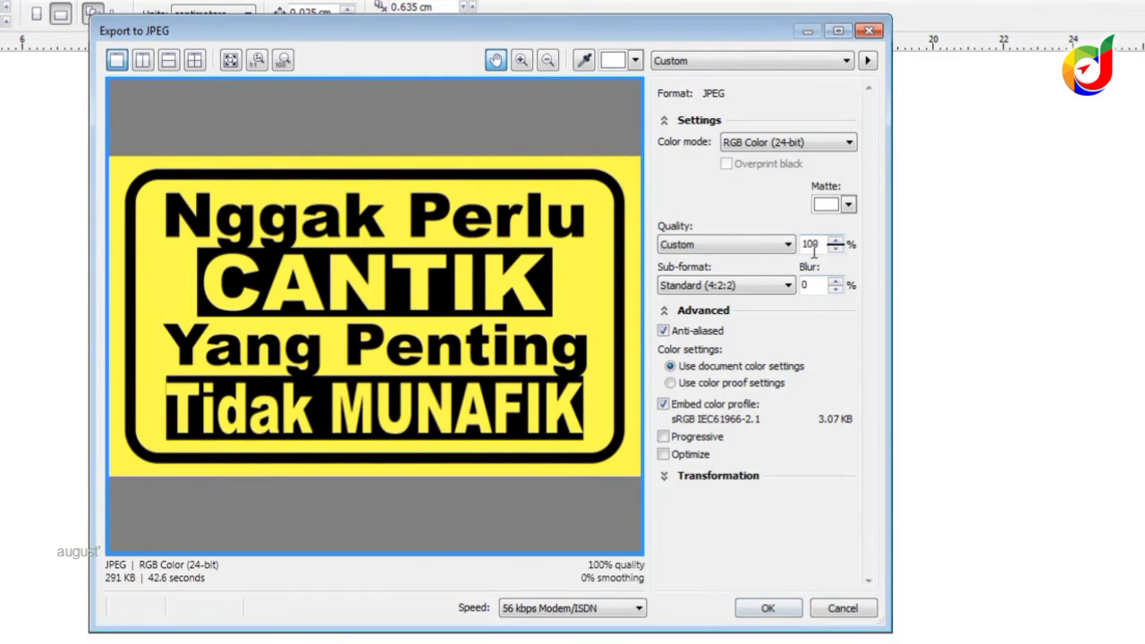
pyautogui.click(756, 607)
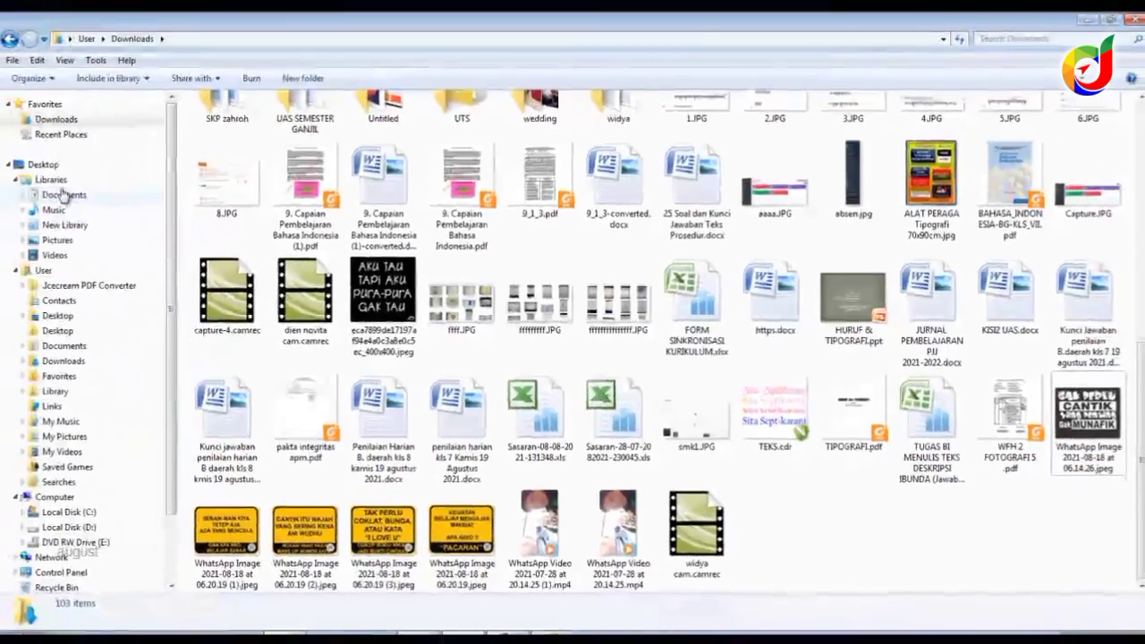
# Step: Switch to Windows Explorer, locate sticker.jpg in the Documents library and preview it
pyautogui.click(63, 194)
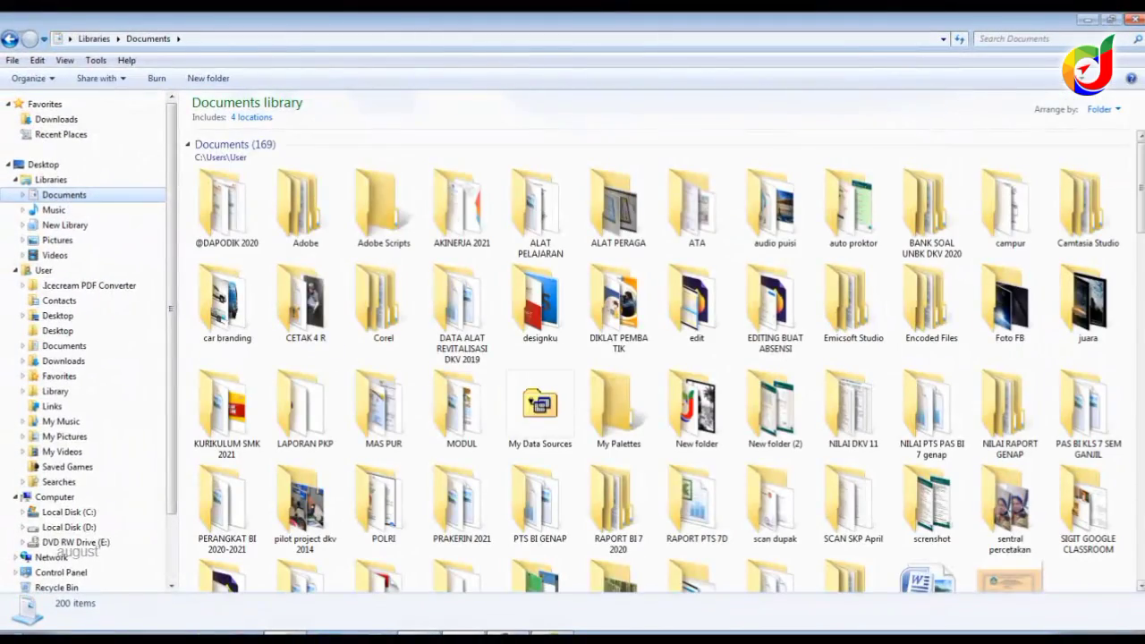
pyautogui.scroll(-15, 662, 362)
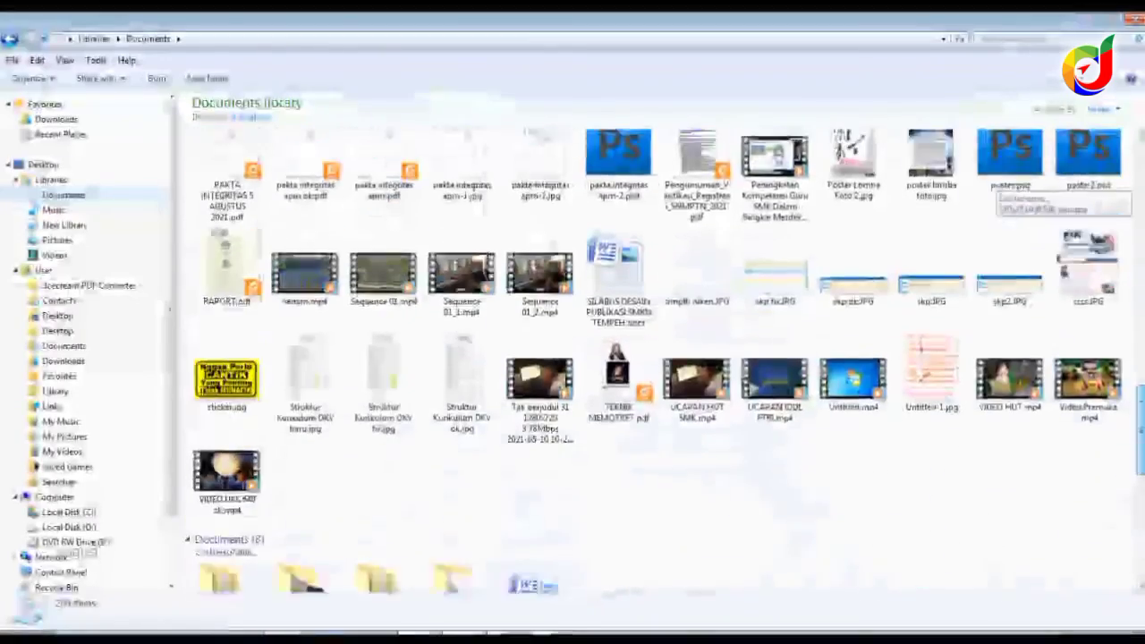
pyautogui.scroll(-3, 1040, 434)
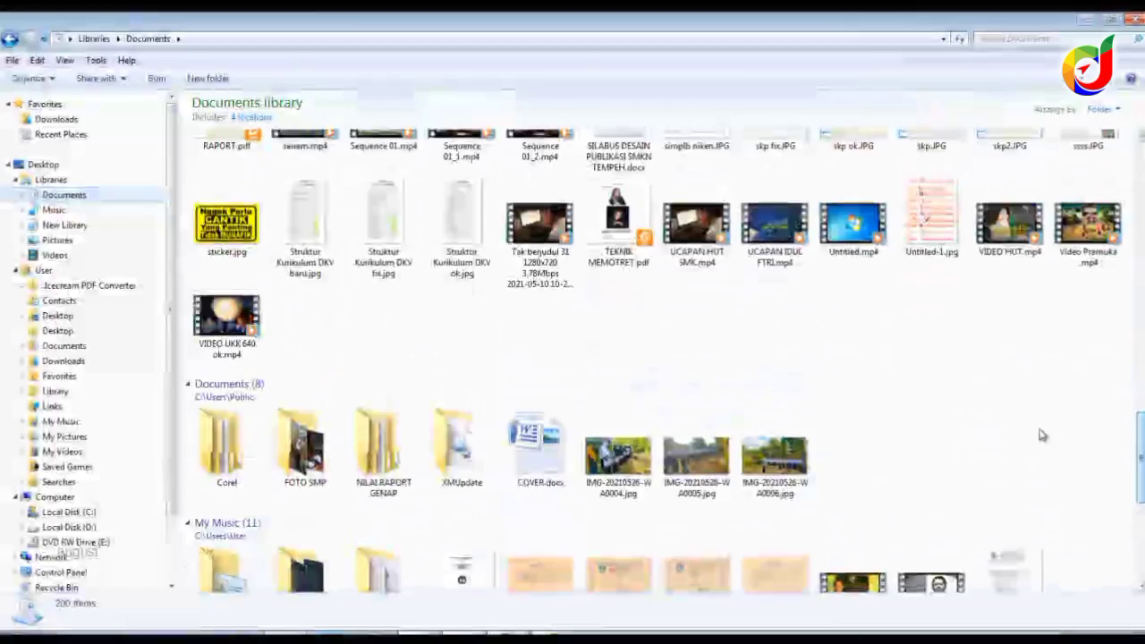
pyautogui.click(226, 223)
pyautogui.rightClick(224, 229)
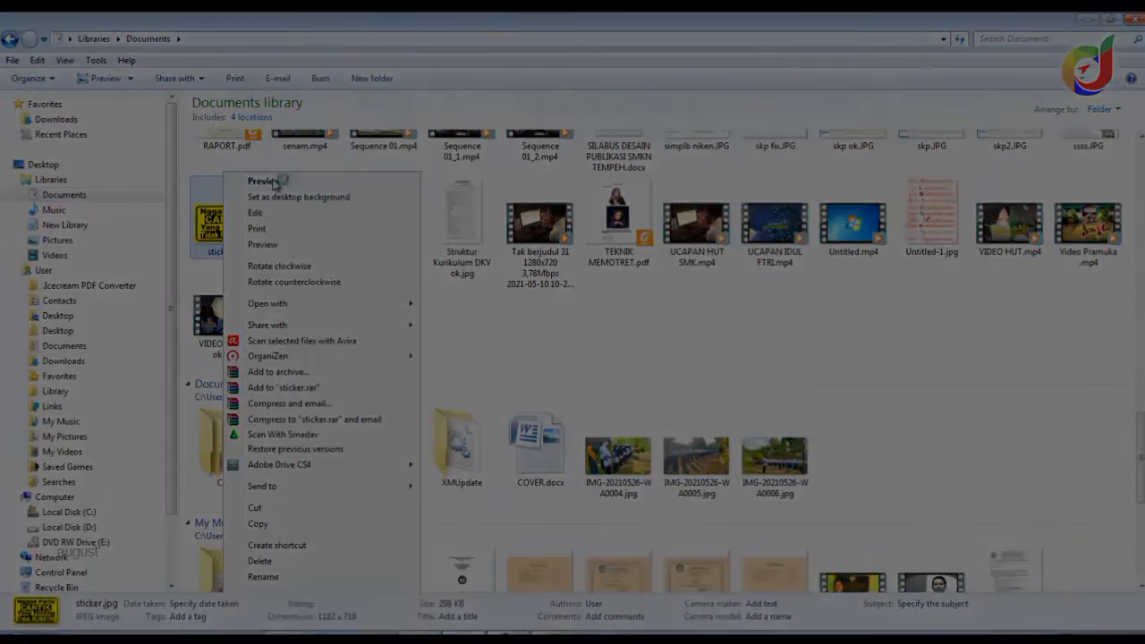